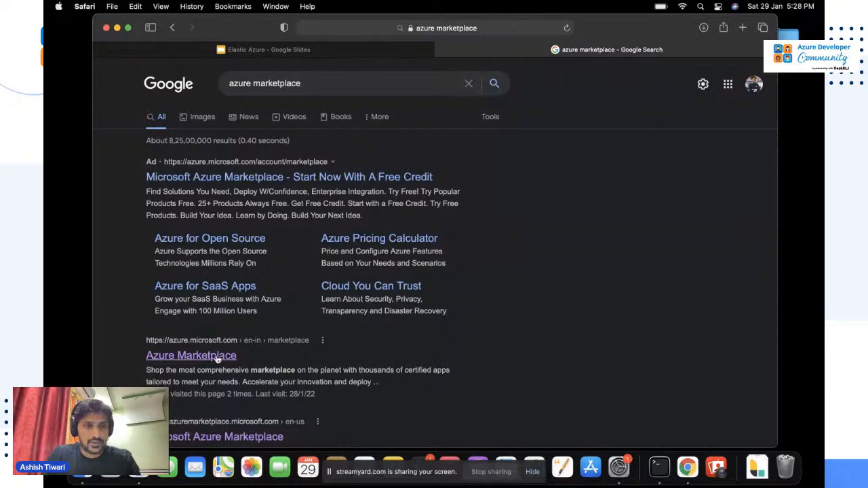
Go through the Azure Marketplace storefront to the Elasticsearch (Elastic Cloud) product page.
click(218, 358)
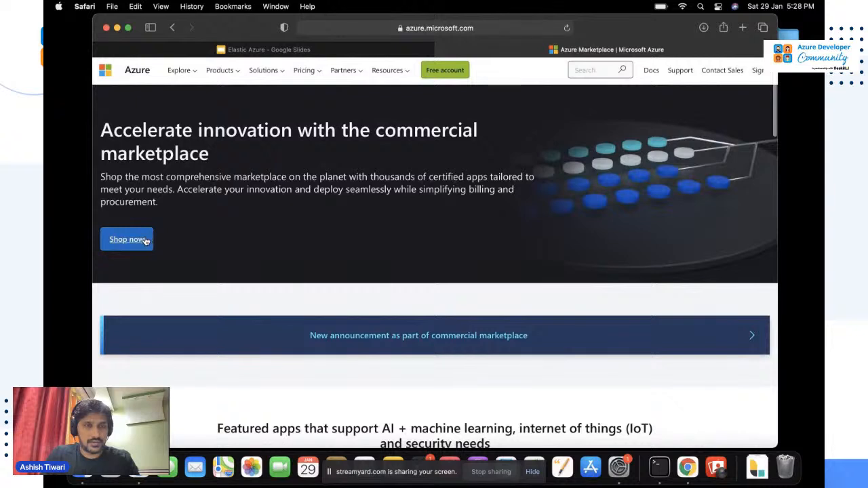
click(145, 240)
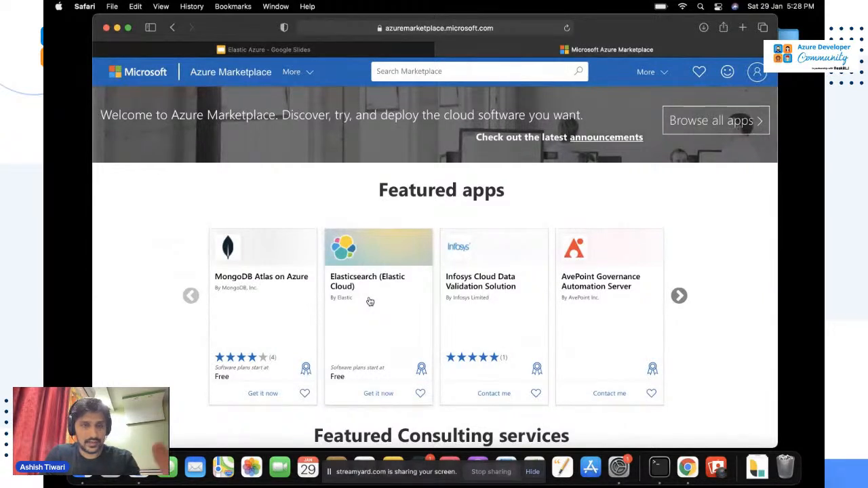
click(456, 73)
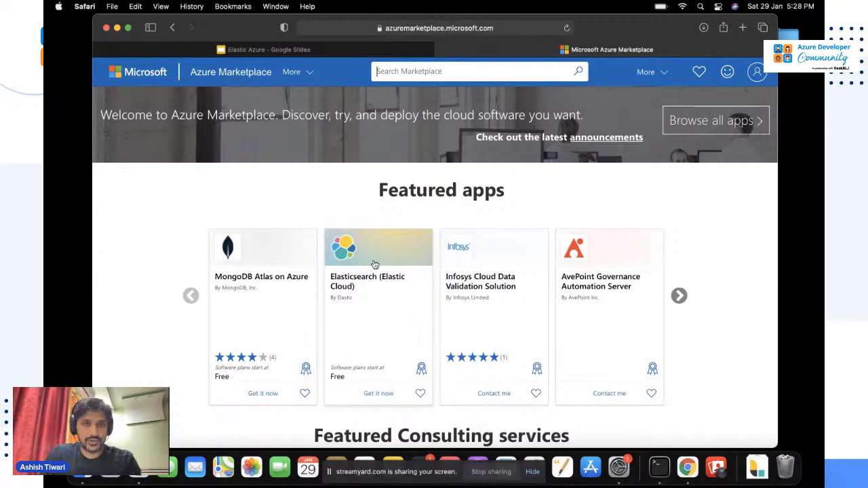
click(370, 280)
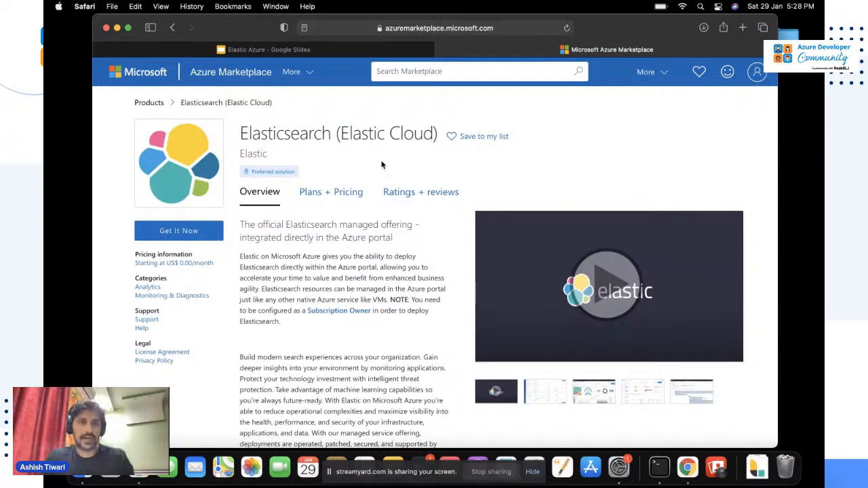
Choose Get It Now and consent to share account information with the provider.
click(190, 232)
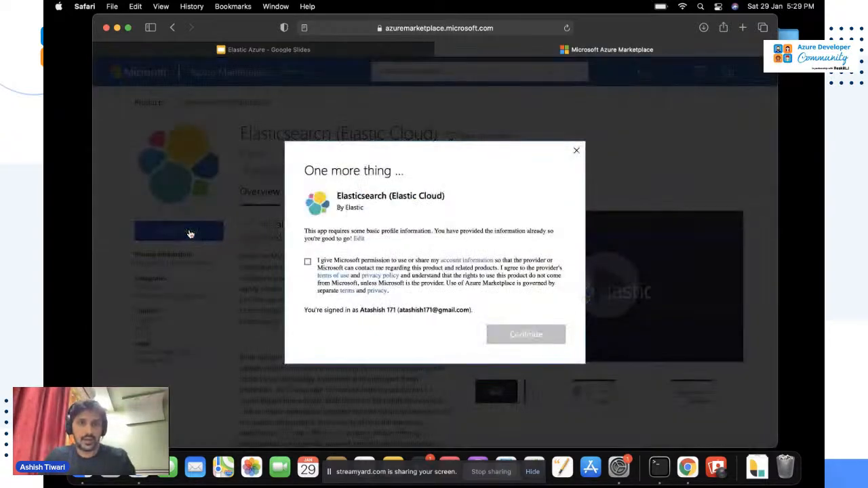
click(308, 261)
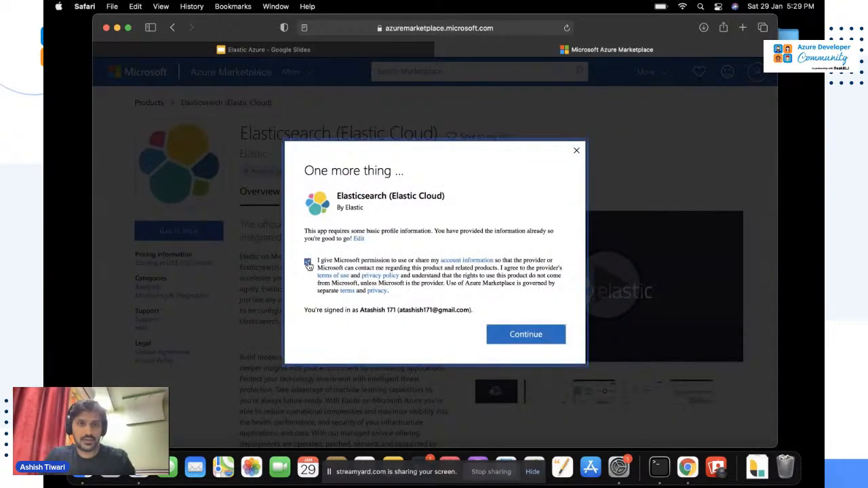
click(534, 335)
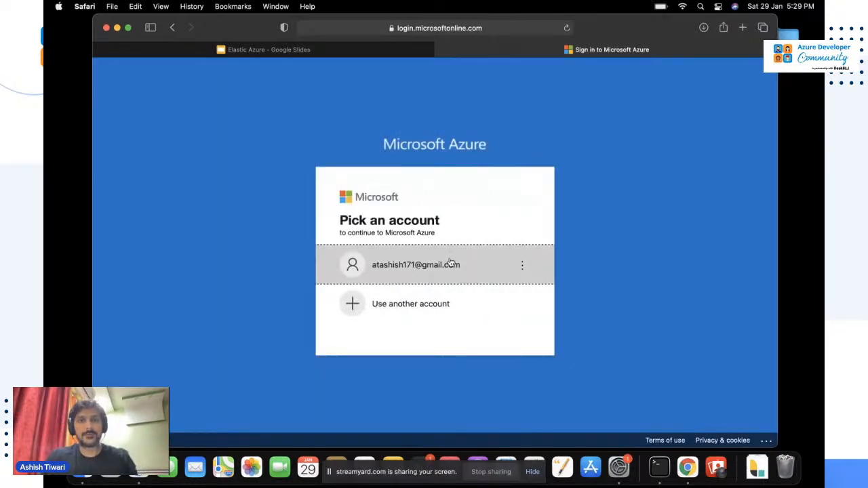
Sign in with the existing Microsoft account and its password, declining to stay signed in.
click(452, 264)
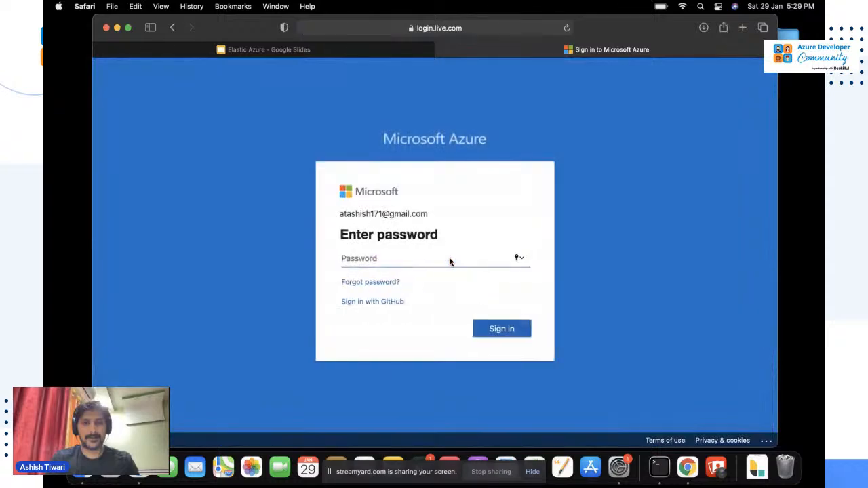
text(••••)
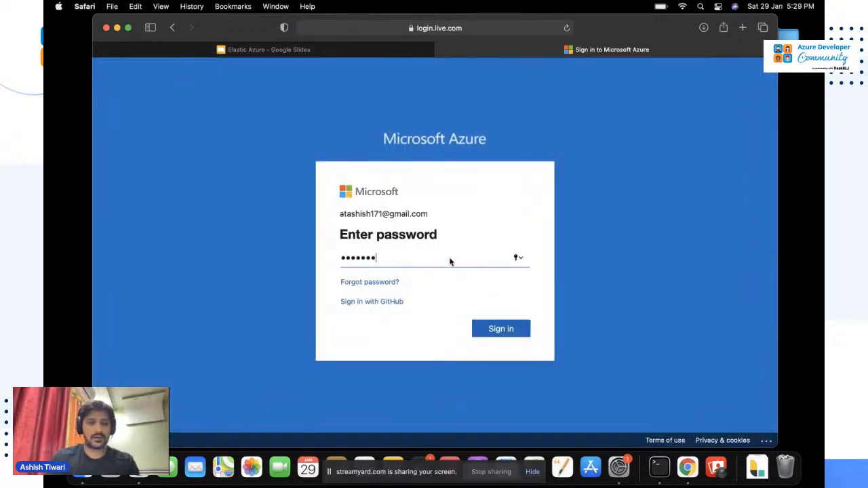
key(Return)
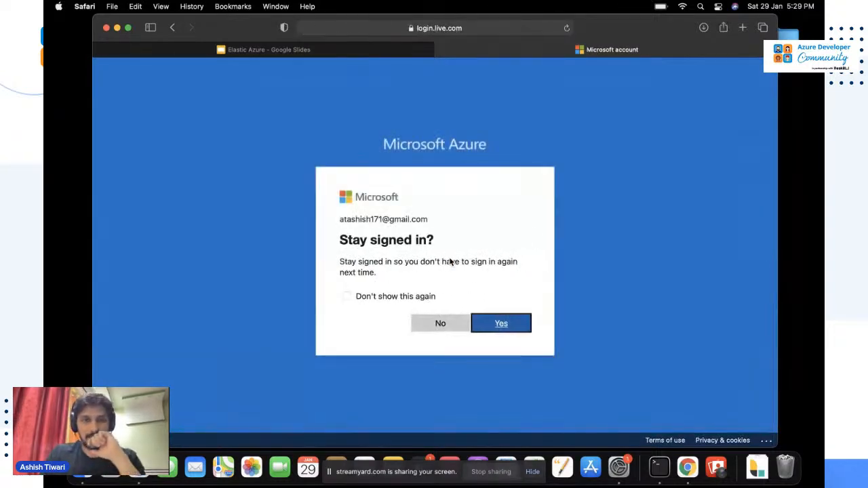
click(418, 322)
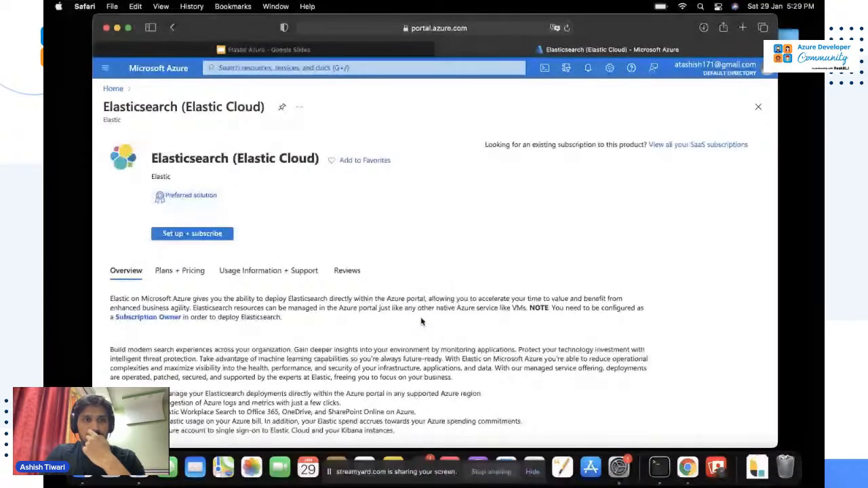
Set up the Elastic resource in resource group meetup with name azure-elastic-meetup-es-1.
click(190, 234)
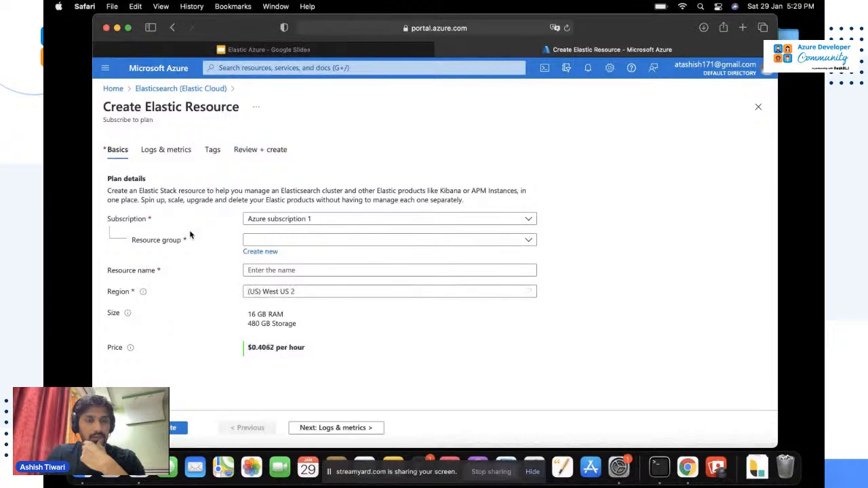
click(296, 241)
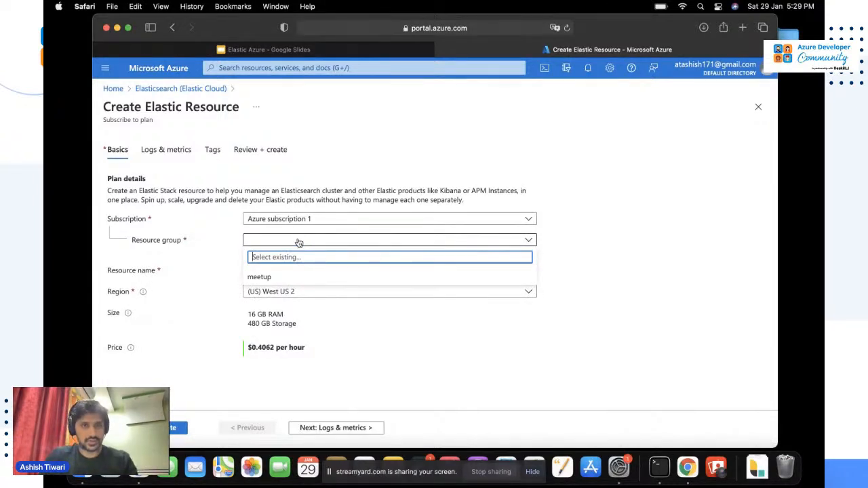
click(270, 279)
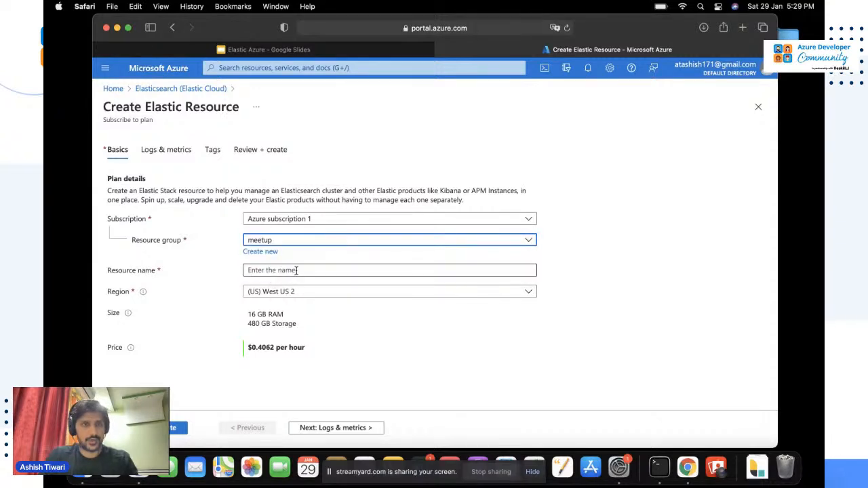
click(295, 270)
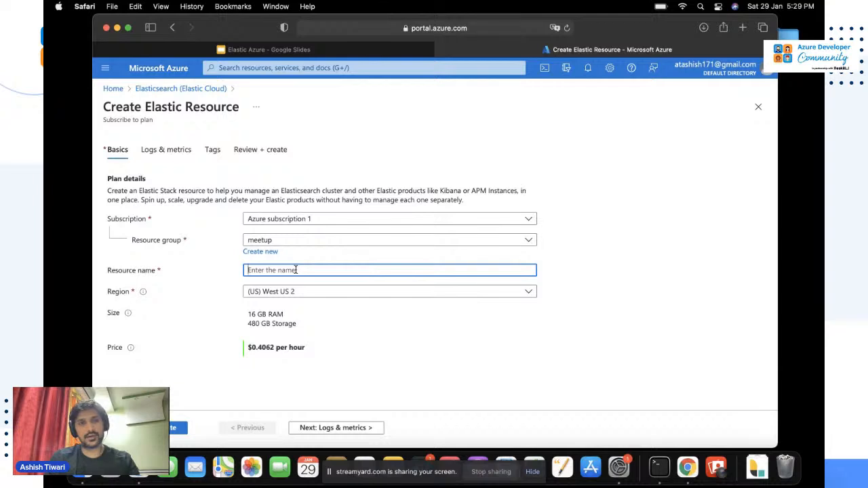
text(azure-elastic-meetup-es-1)
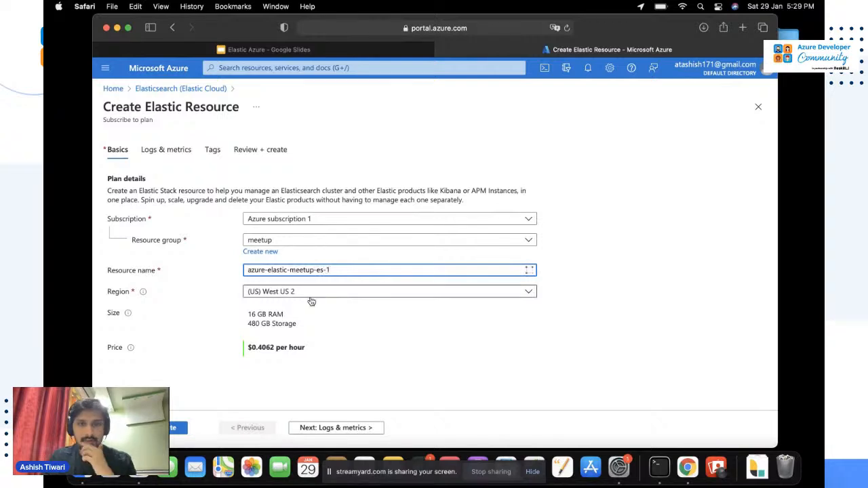
Review and validate the settings, then create the Elastic resource.
click(182, 429)
scroll(239, 373, down, 4)
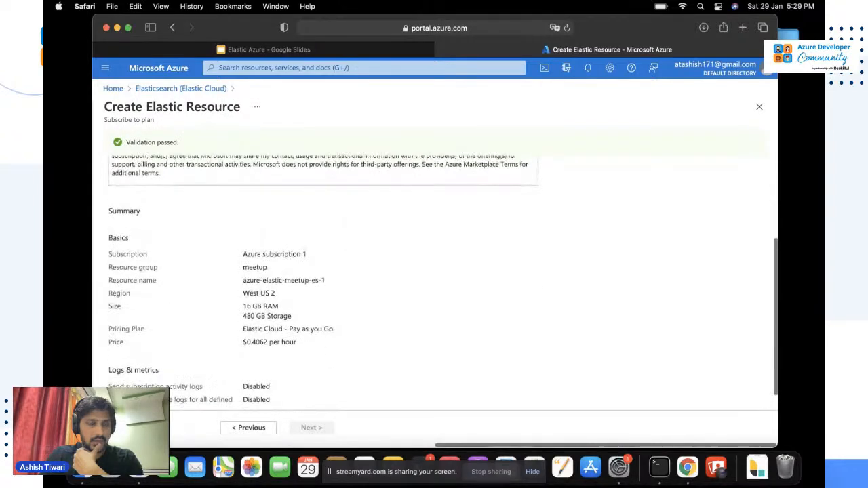
scroll(238, 261, down, 1)
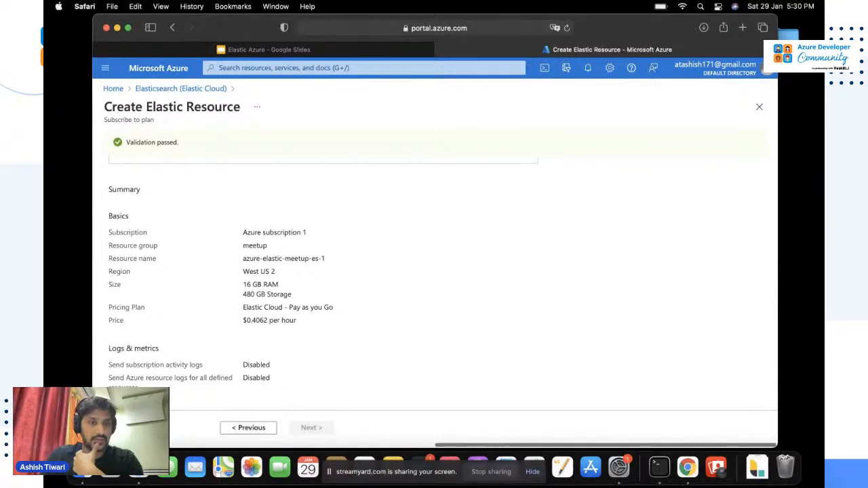
click(136, 428)
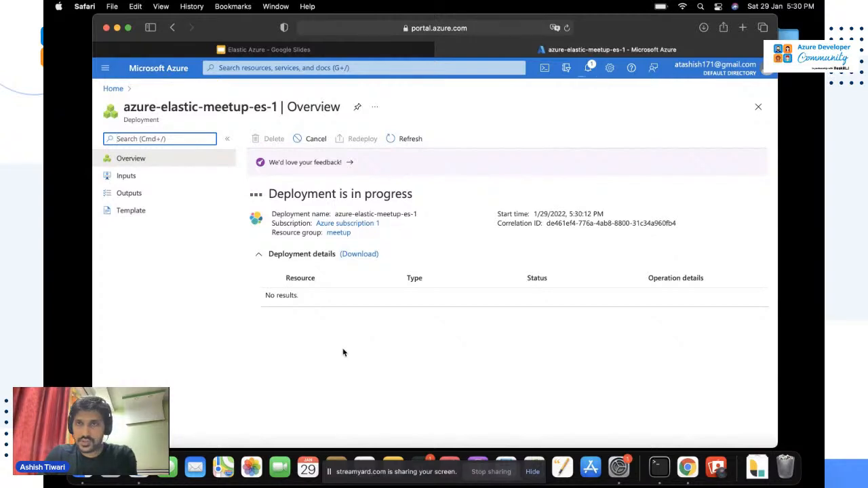
Leave the azure-elastic-meetup-es-1 deployment running and switch toward the Chrome desktop.
key(ctrl+Right)
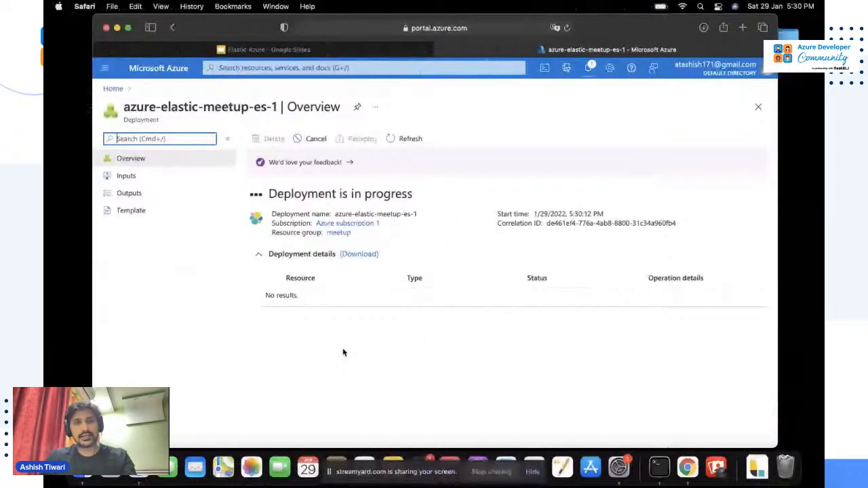
Load cloud.elastic.co in Chrome, correcting the mistyped .com address.
key(ctrl+Right)
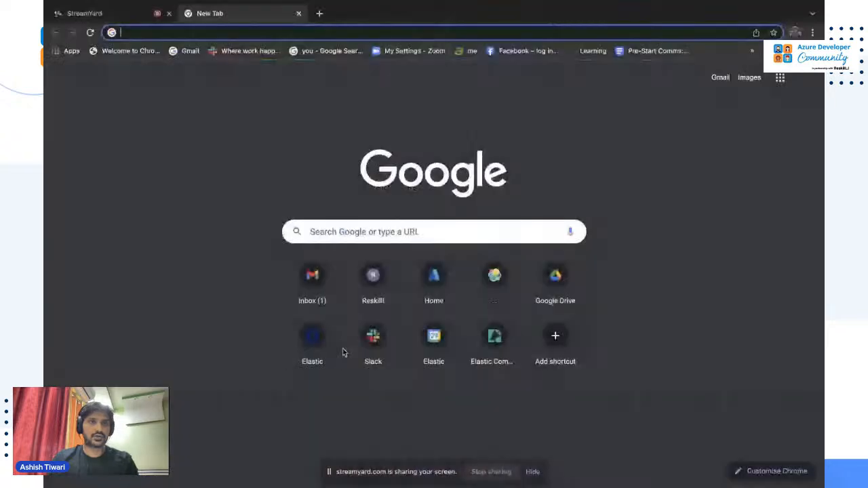
text(cloud.elastic)
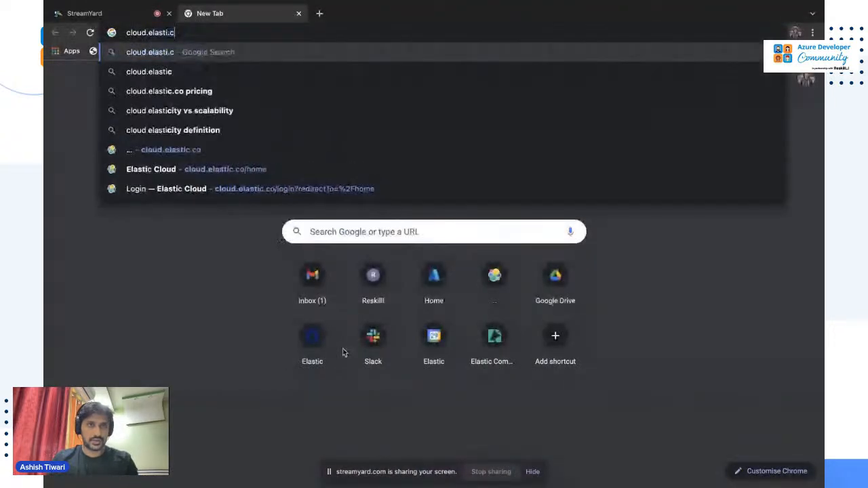
key(BackSpace)
text(c.com)
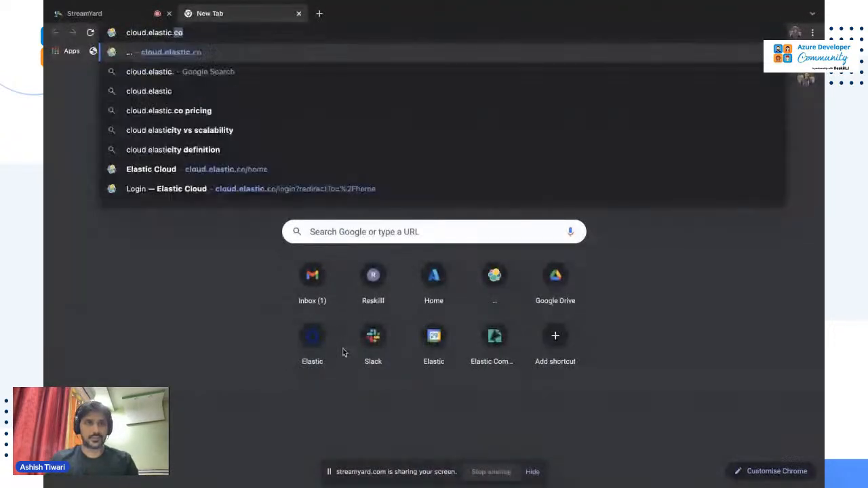
key(Return)
key(ctrl+l)
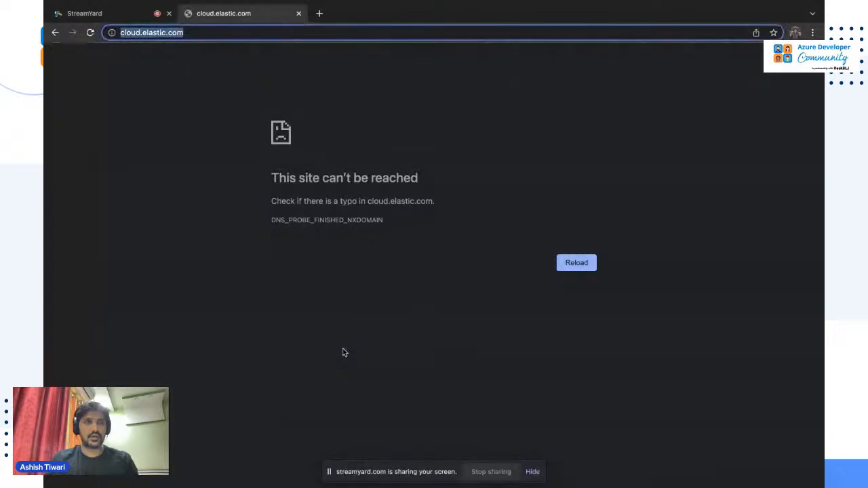
text(elas)
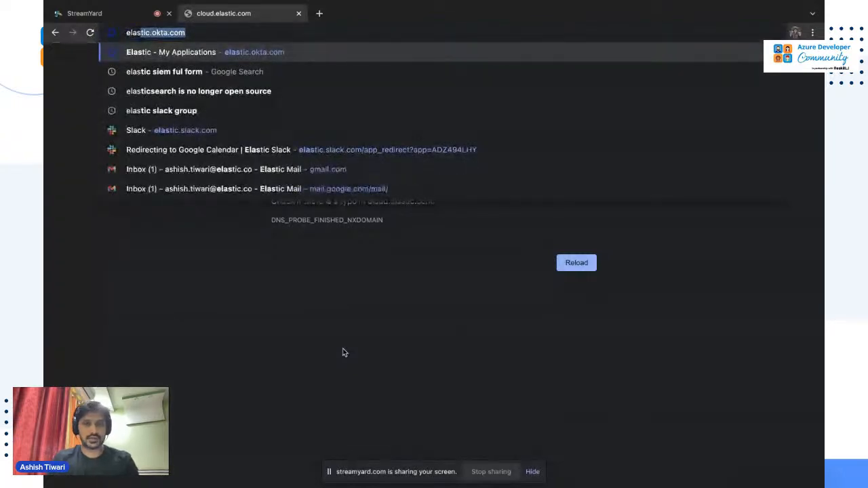
text(tic.cl)
key(BackSpace)
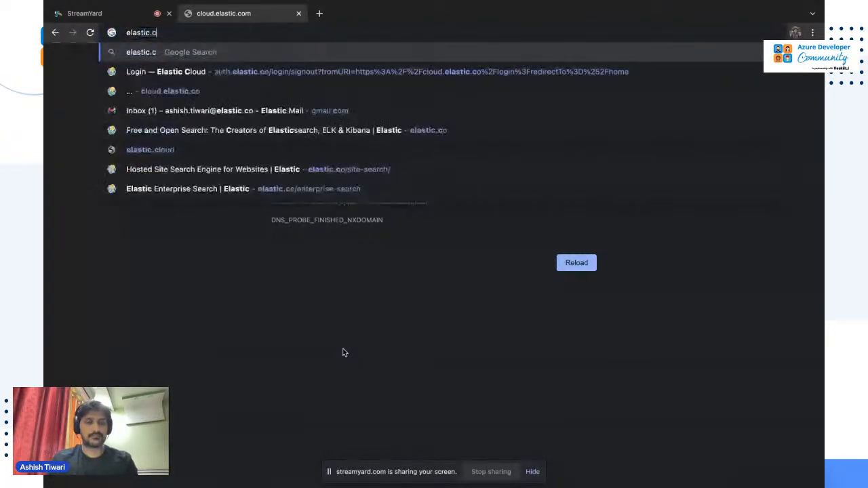
key(ctrl+a)
text(cloud)
key(Return)
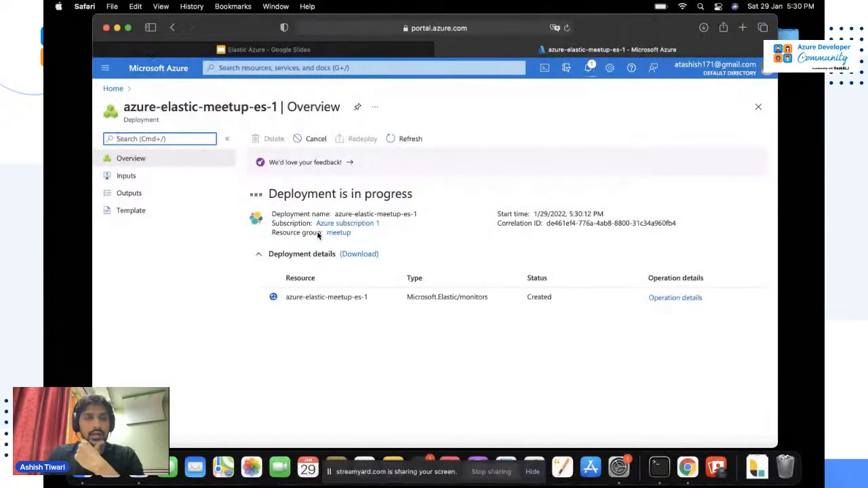
key(ctrl+Right)
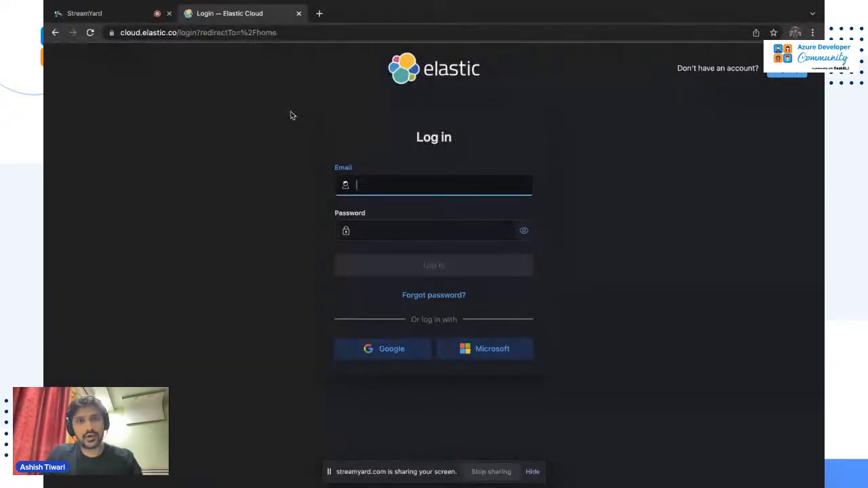
Log in to Elastic Cloud with Google and start a new deployment.
click(390, 353)
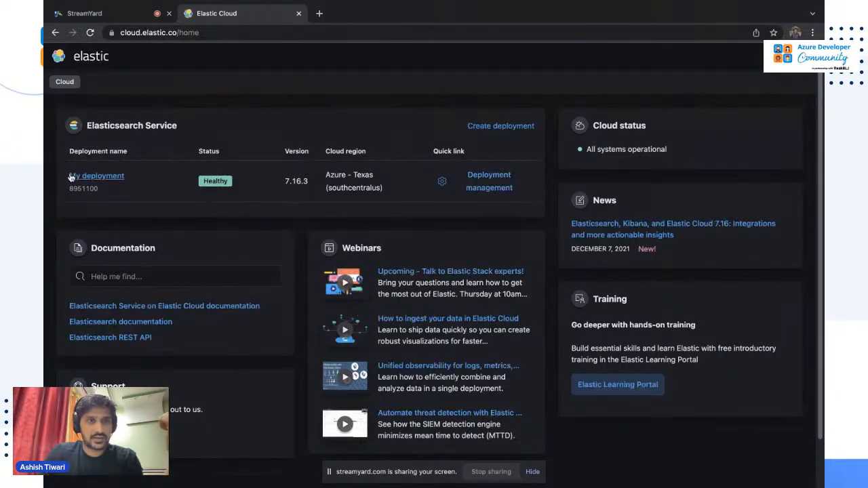
click(503, 130)
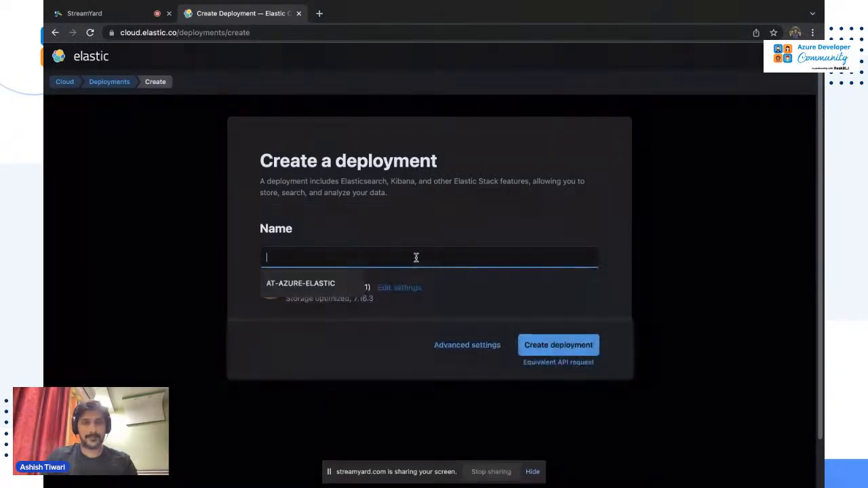
Name the deployment elastic-cloud-dep-1 and place it on Azure in Texas (southcentralus).
text(ela)
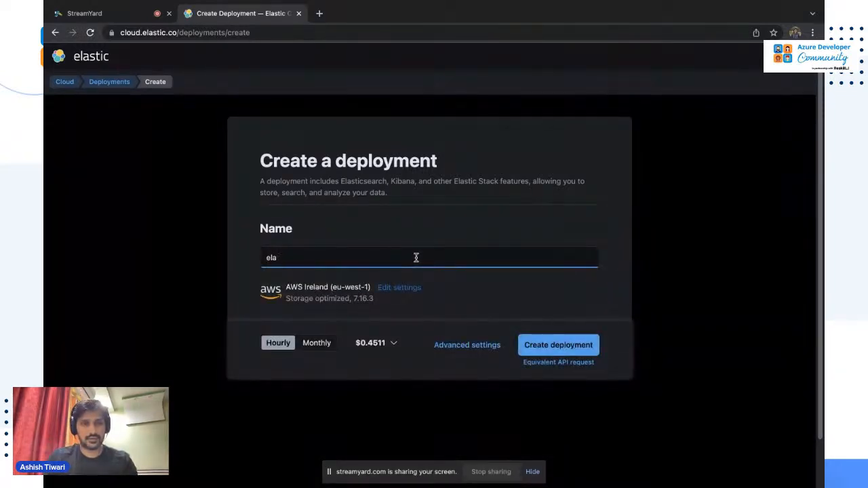
text(tstic-cloud)
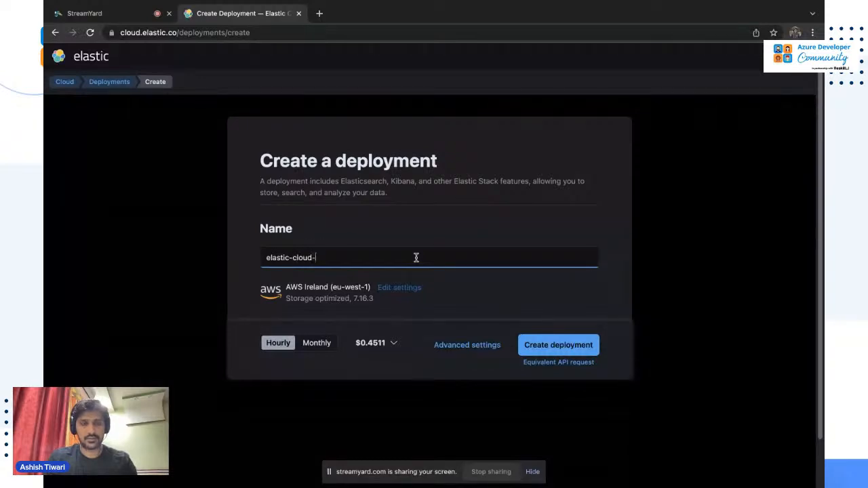
text(-dep-1)
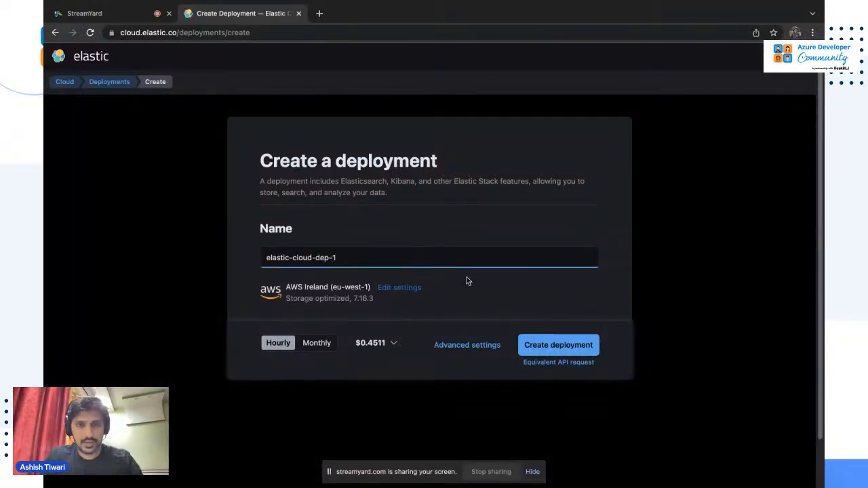
click(400, 289)
scroll(390, 329, down, 1)
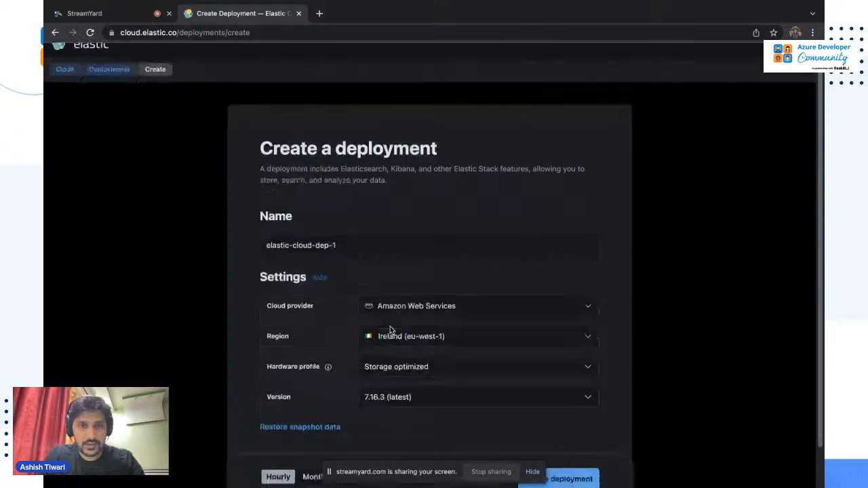
click(398, 296)
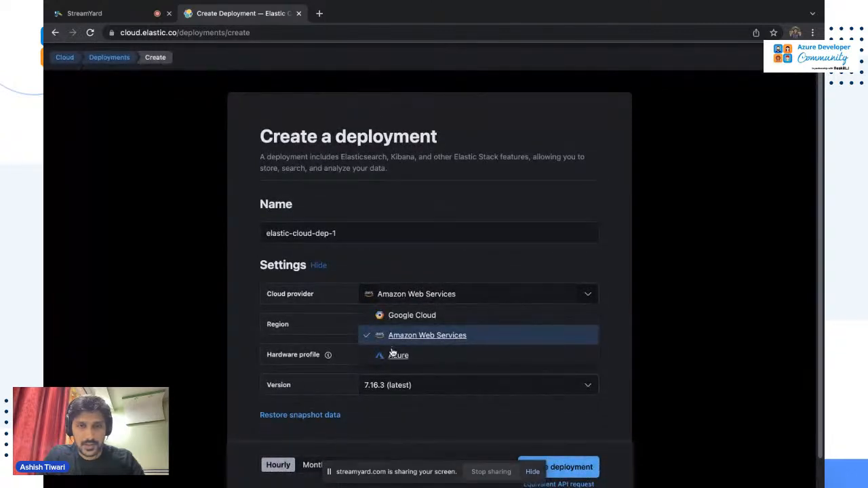
click(392, 354)
click(413, 324)
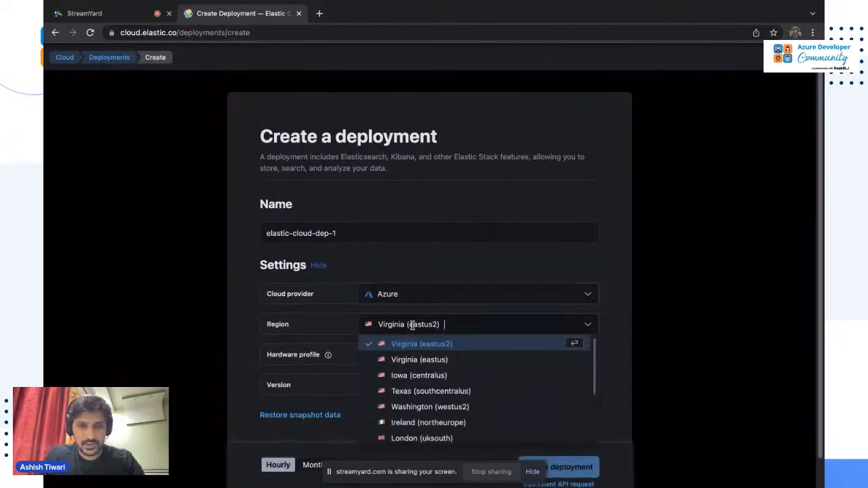
click(429, 391)
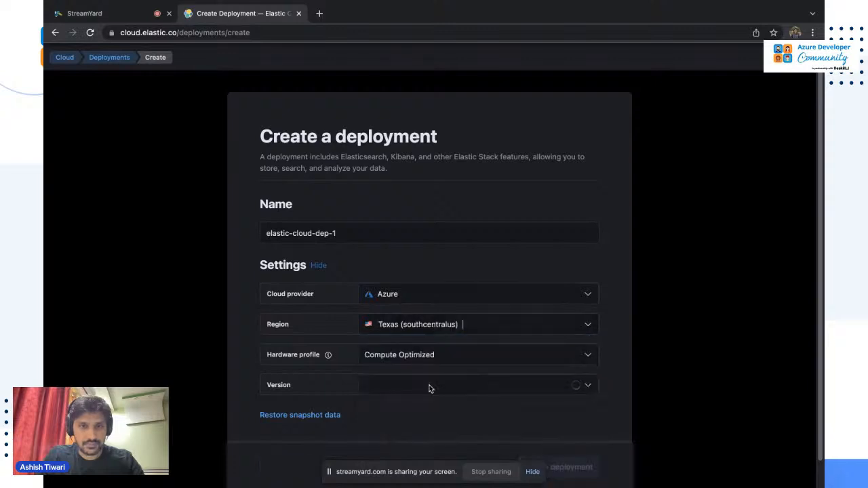
Keep the Compute Optimized hardware profile and create the deployment.
scroll(435, 379, down, 1)
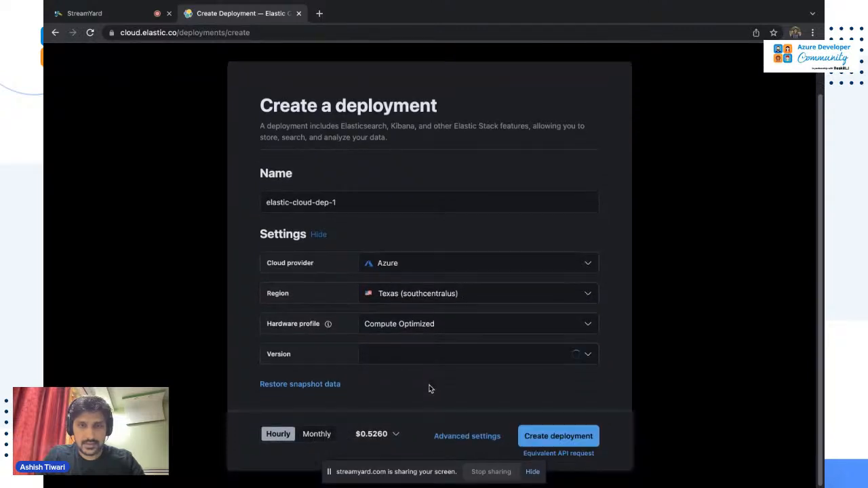
click(468, 326)
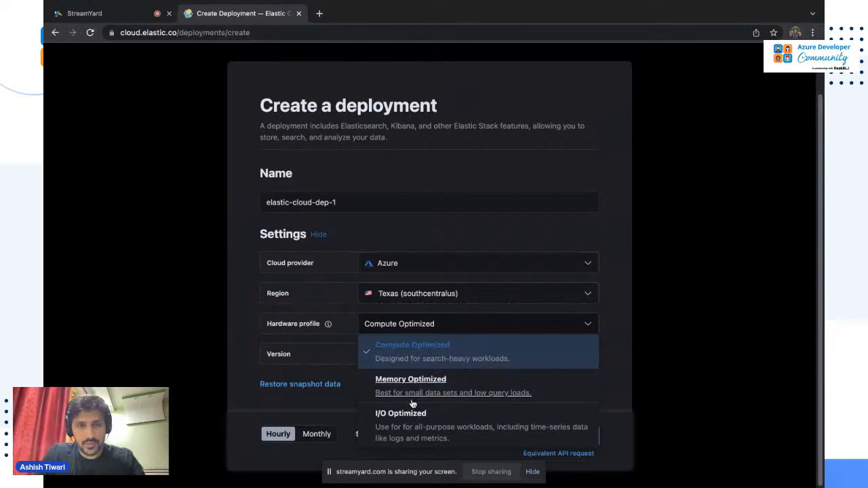
click(469, 352)
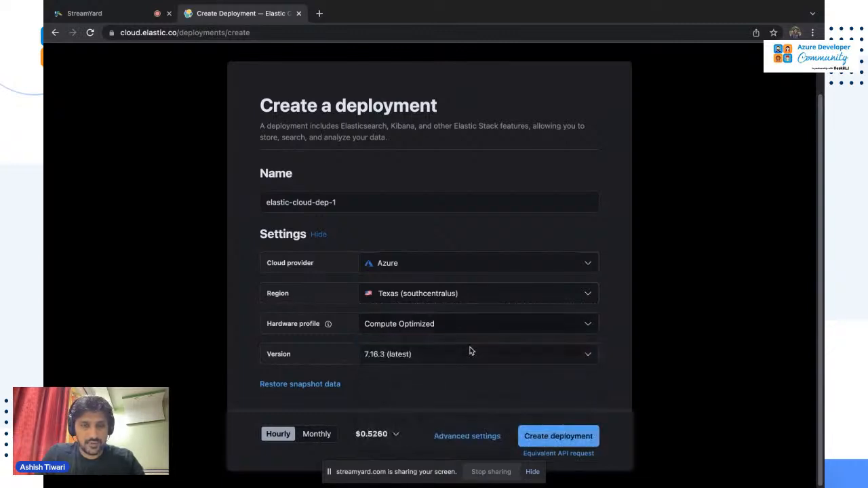
click(542, 438)
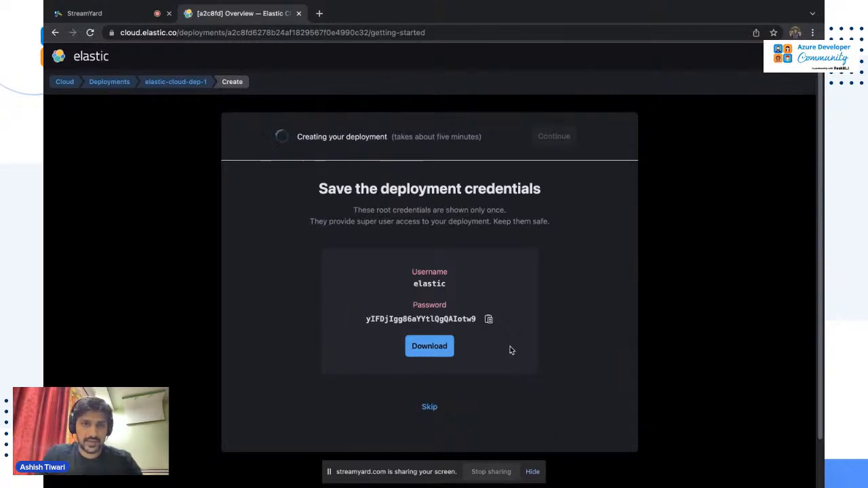
Download the deployment's root credentials and check the Azure deployment's progress in Safari.
click(430, 347)
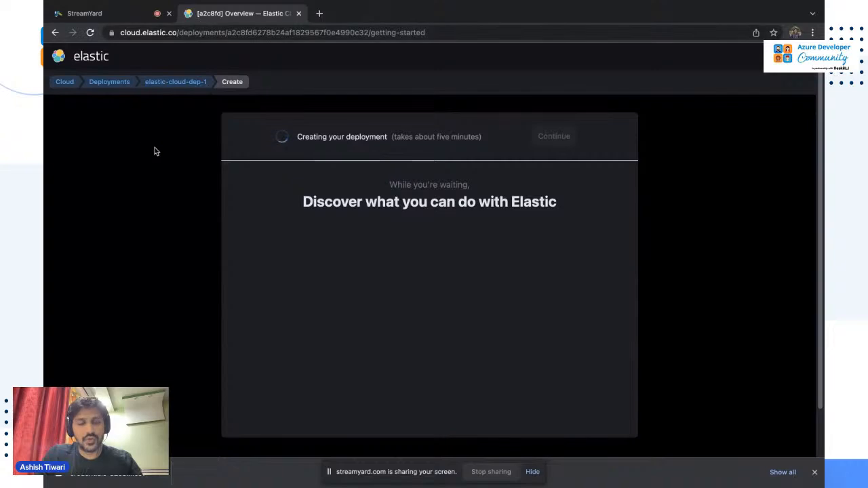
key(ctrl+Left)
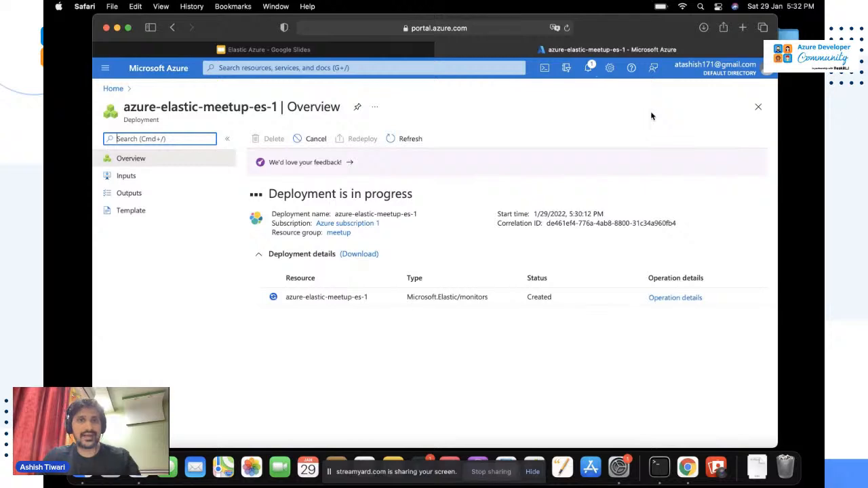
key(ctrl+Right)
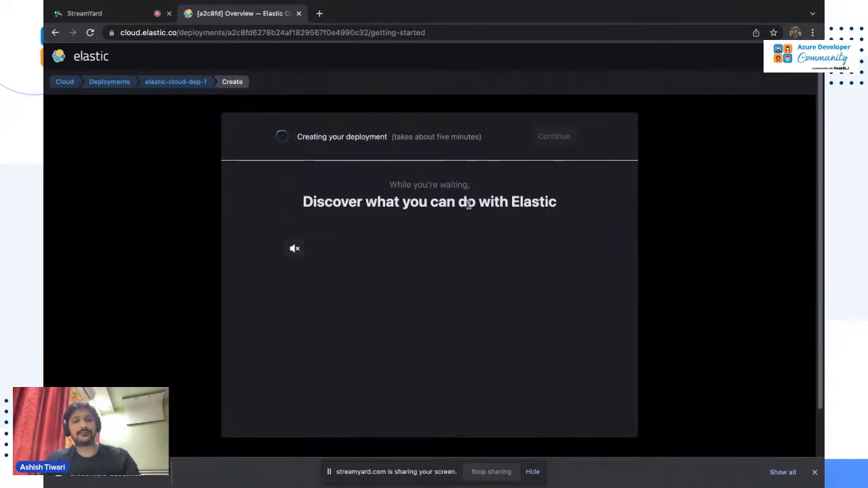
Open the Elastic Cloud home page at cloud.elastic.co in a new Chrome tab.
key(ctrl+t)
text(cloud)
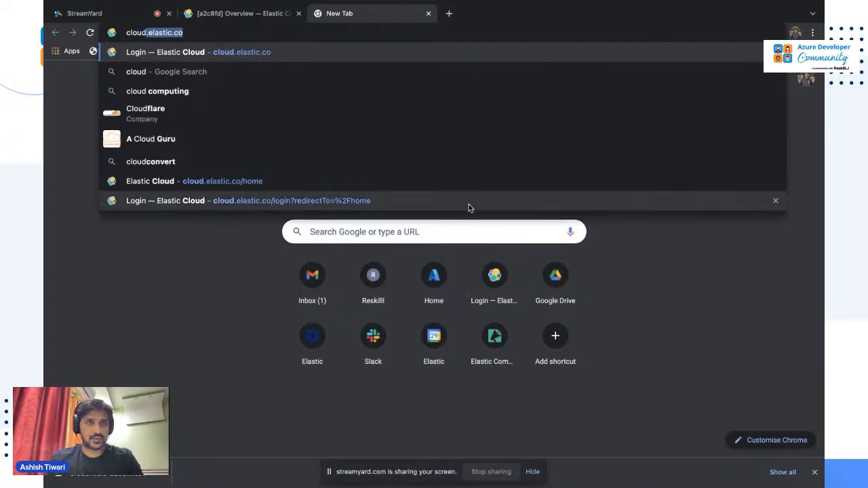
key(Return)
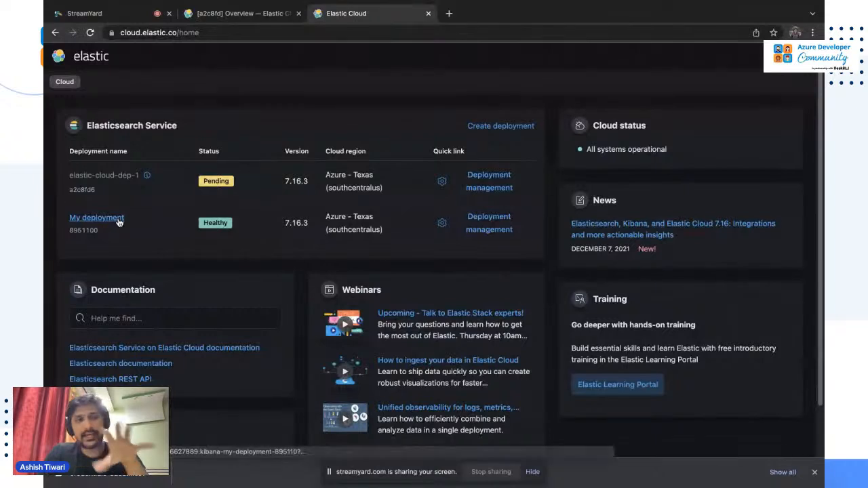
Open Kibana for My deployment from the Elasticsearch Service list.
click(117, 220)
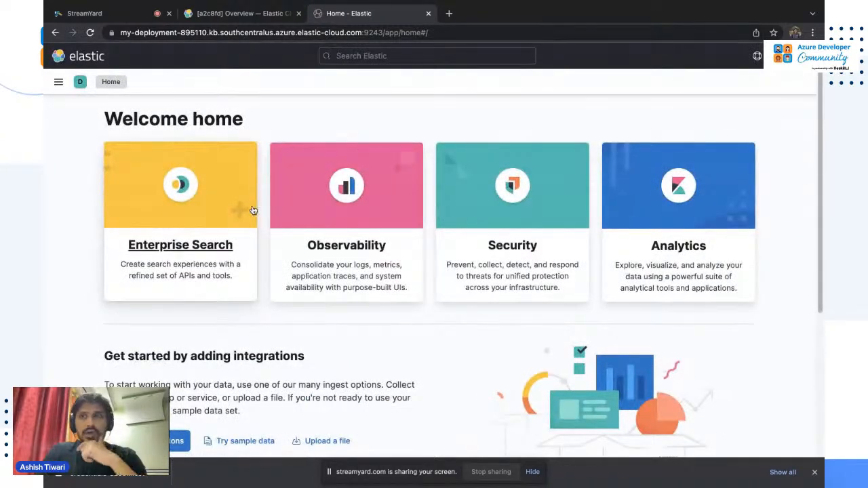
Return from Kibana to My deployment's Elastic Cloud overview via Manage this deployment.
click(58, 82)
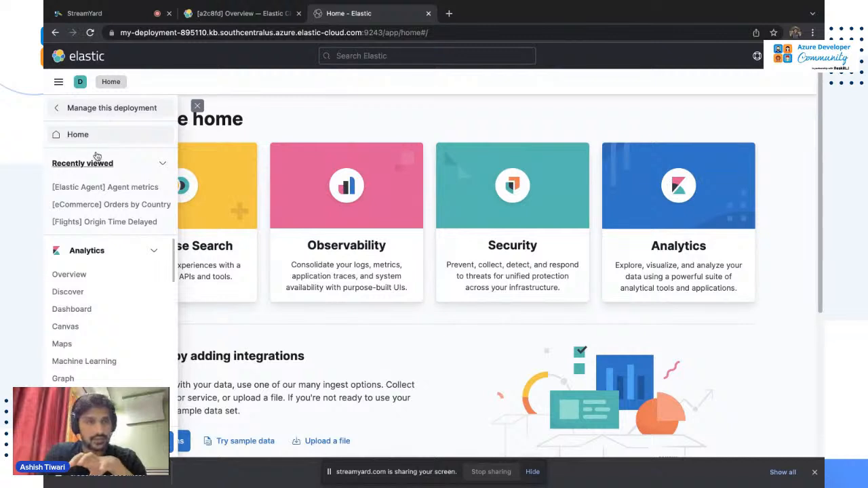
click(107, 114)
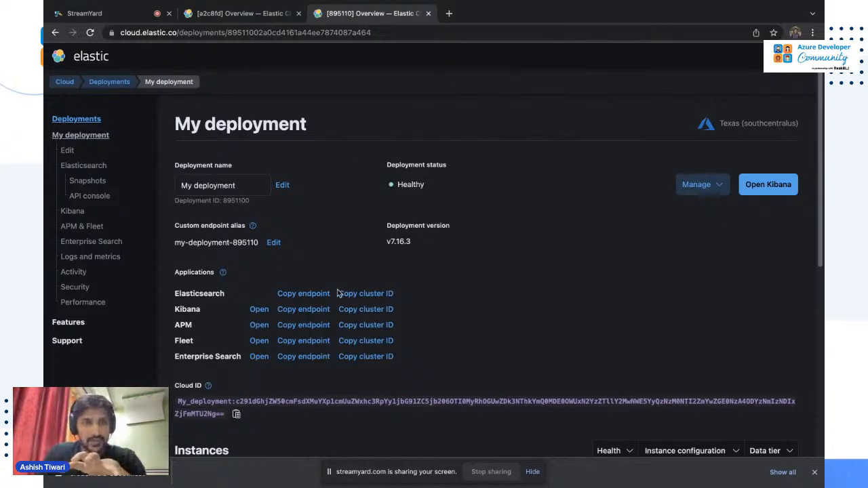
scroll(339, 318, down, 1)
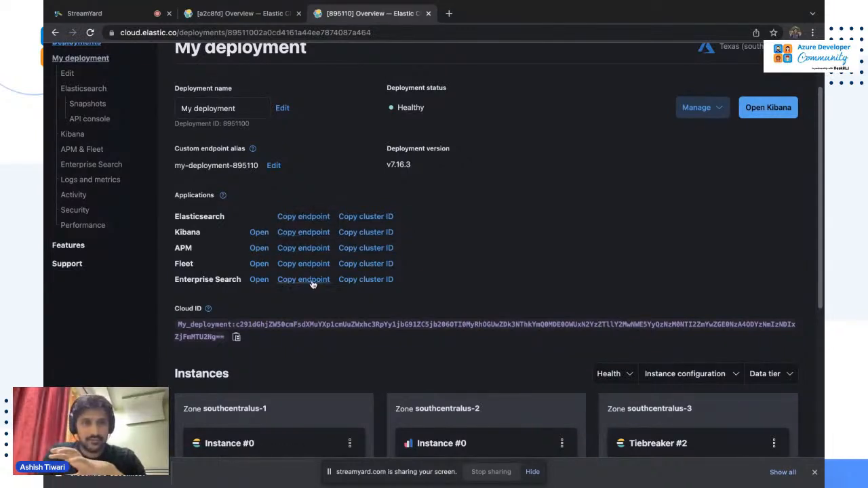
scroll(306, 286, down, 1)
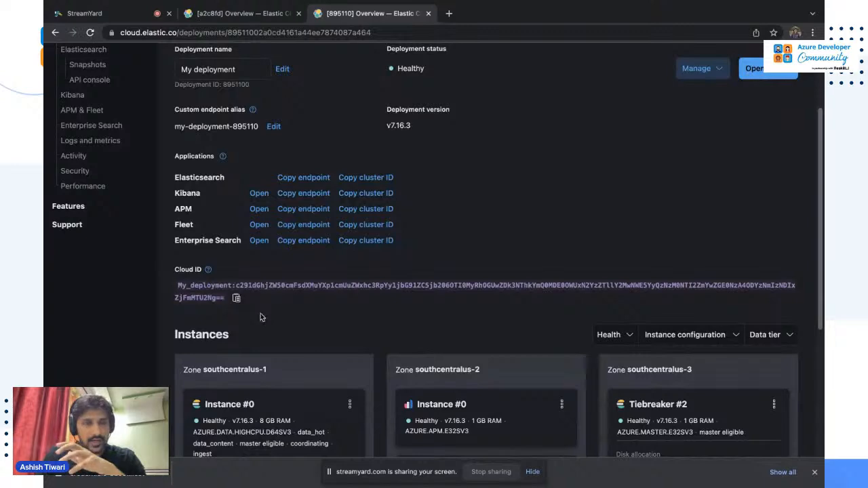
scroll(261, 317, down, 4)
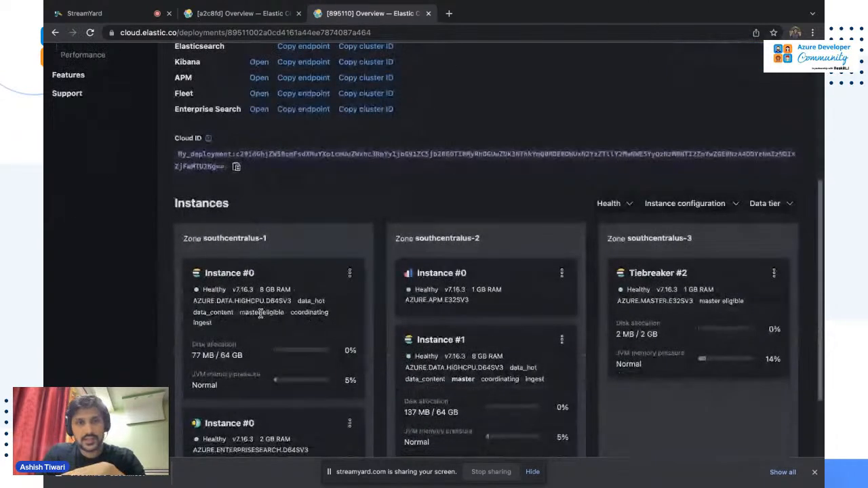
scroll(260, 313, down, 1)
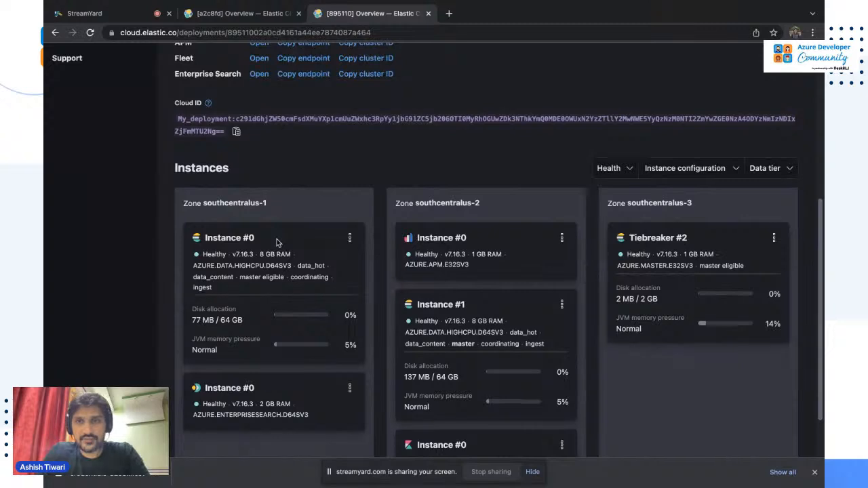
scroll(276, 240, up, 8)
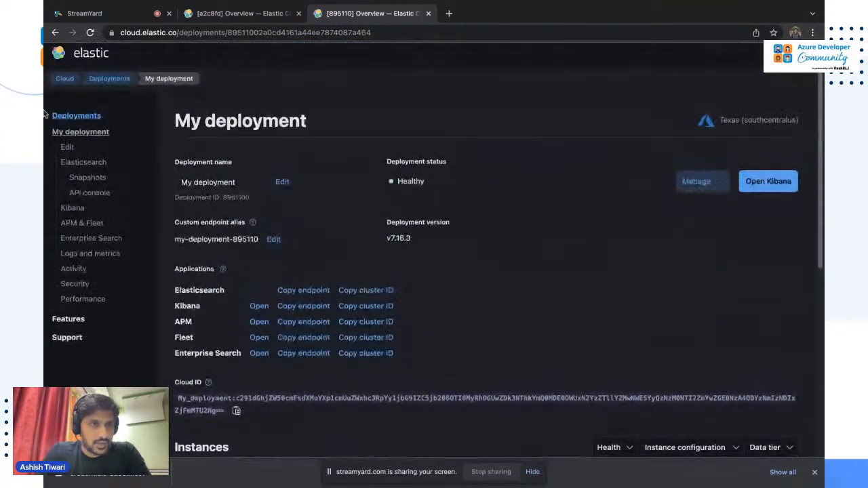
Browse My deployment's Snapshots, Kibana, Enterprise Search, Logs and metrics, and Activity pages.
click(86, 180)
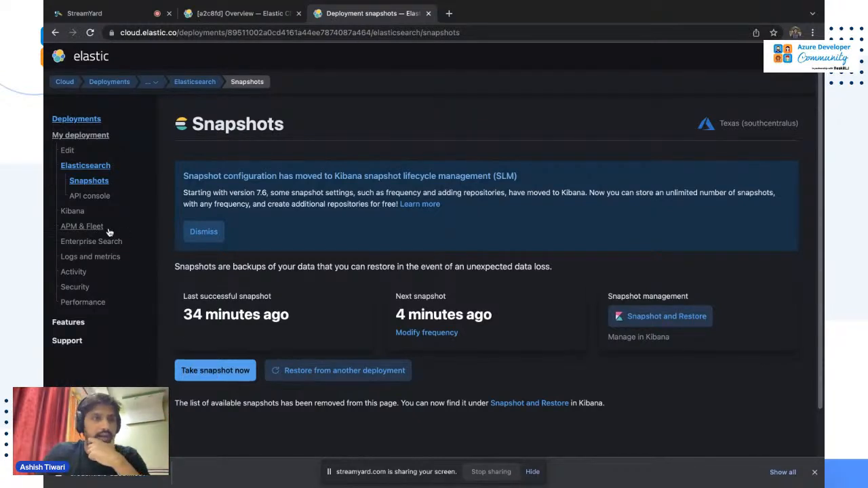
click(73, 211)
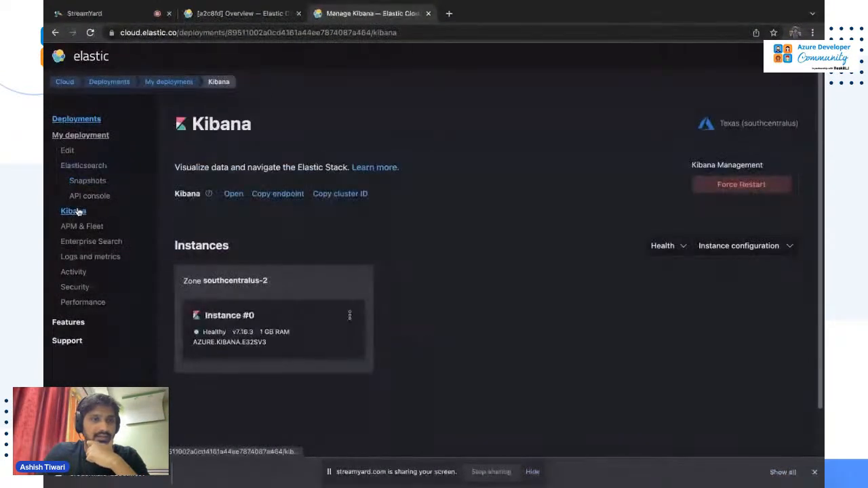
click(94, 242)
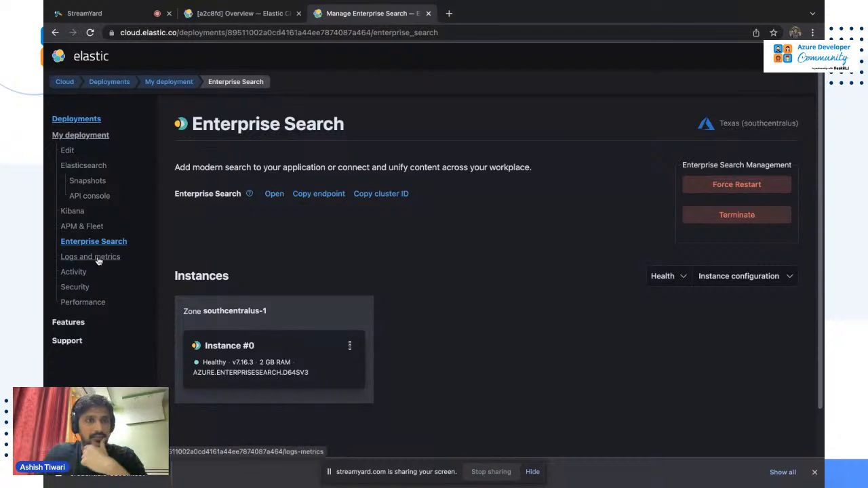
click(97, 259)
click(84, 273)
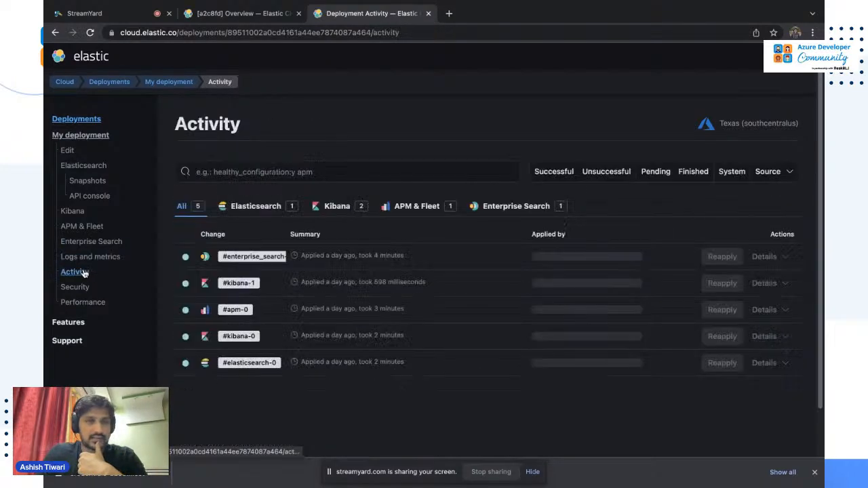
Scroll the activity history, then launch Kibana for My deployment from the Elastic Cloud home.
scroll(400, 335, down, 1)
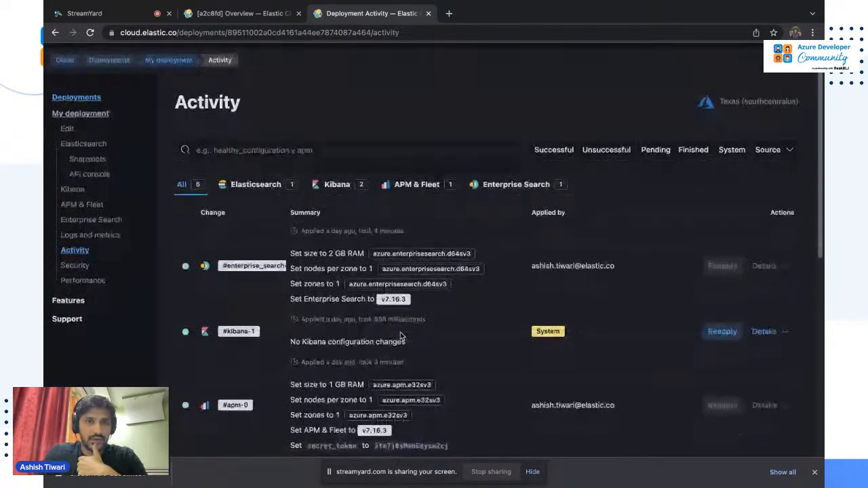
scroll(400, 336, down, 6)
scroll(398, 333, up, 7)
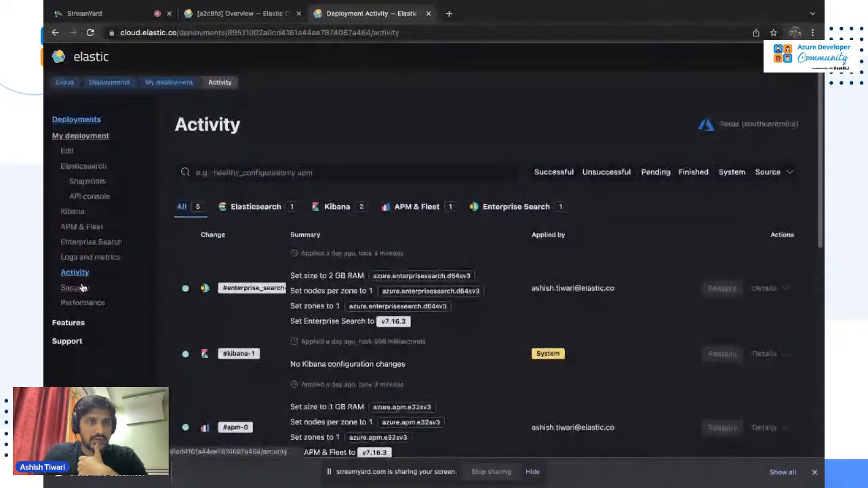
click(66, 61)
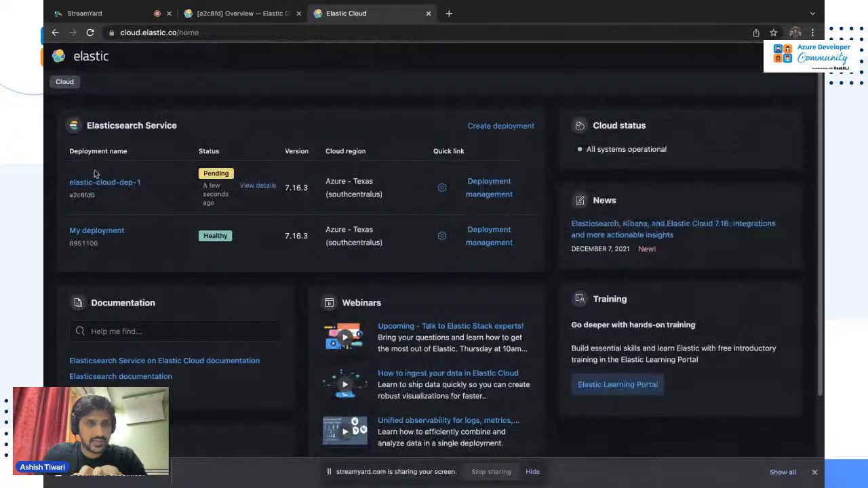
click(93, 234)
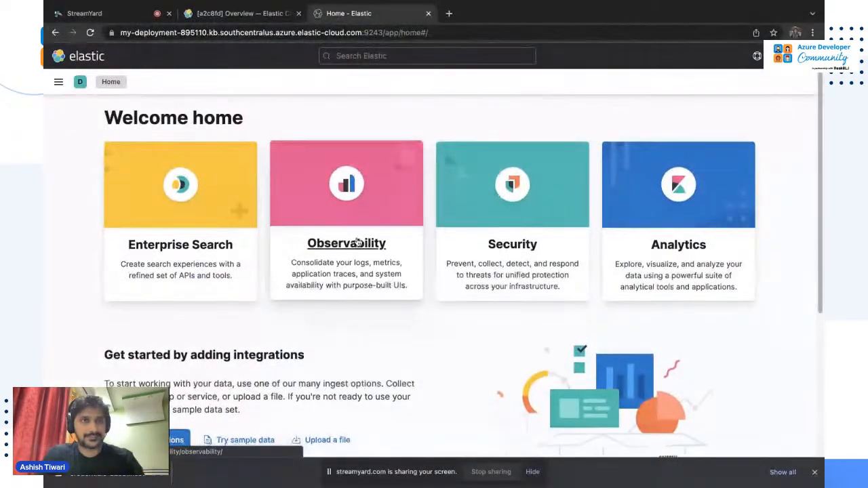
Open the empty Observability Metrics inventory from Kibana's navigation menu.
scroll(358, 242, down, 5)
scroll(357, 242, up, 2)
scroll(305, 204, down, 1)
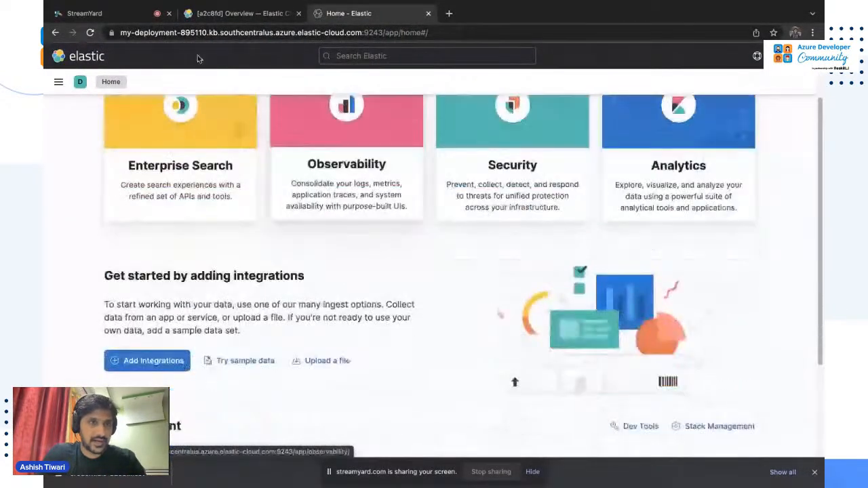
click(58, 81)
scroll(110, 352, down, 3)
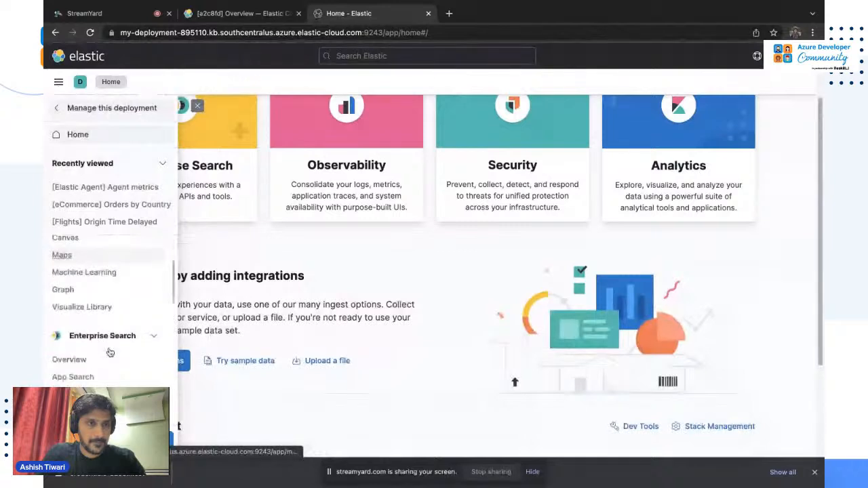
scroll(110, 352, down, 2)
scroll(110, 352, up, 1)
scroll(110, 353, down, 2)
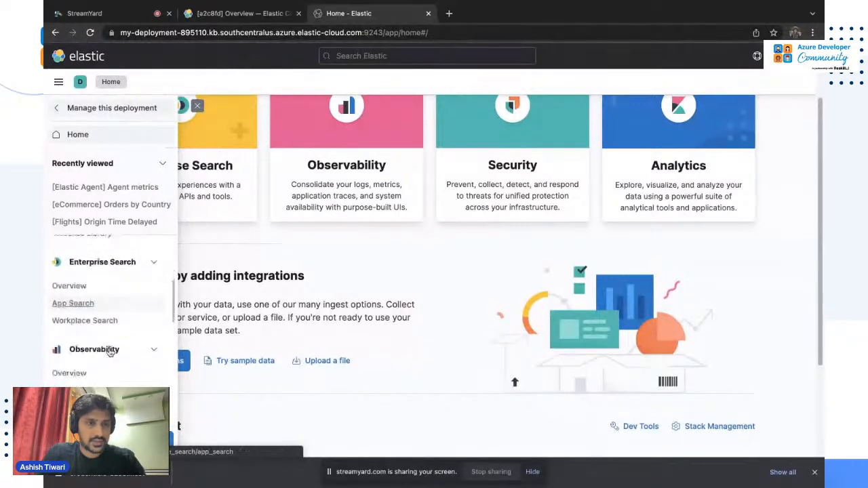
scroll(110, 352, down, 2)
scroll(109, 352, up, 1)
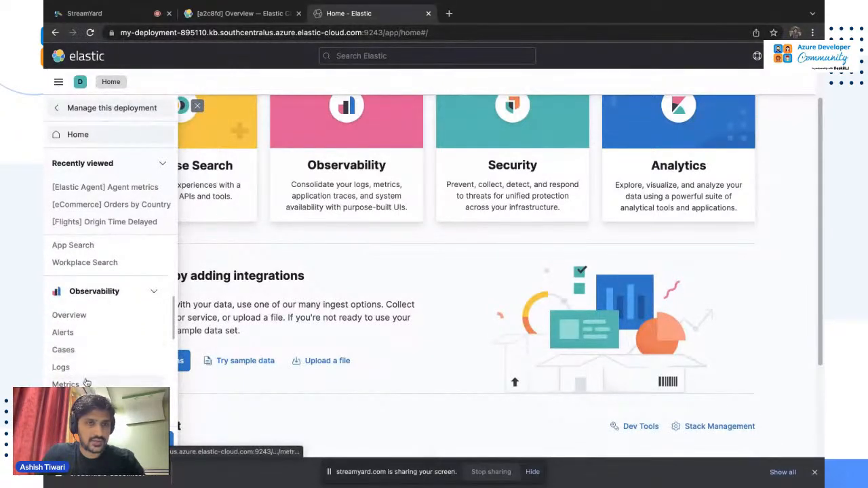
click(84, 384)
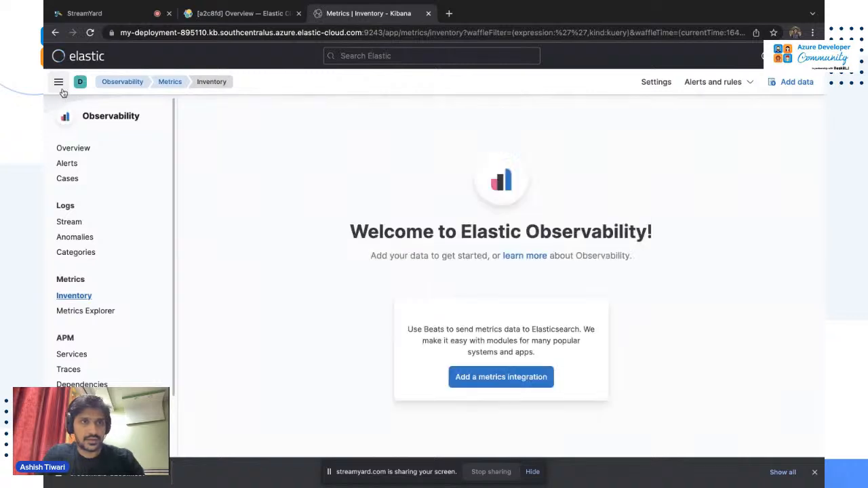
Go to Analytics > Maps to list the saved sample maps.
click(60, 87)
click(60, 86)
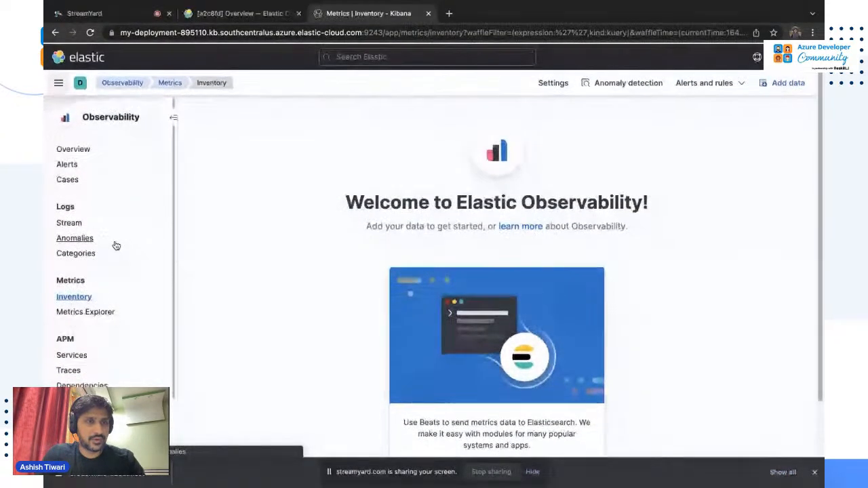
scroll(116, 245, down, 1)
scroll(116, 246, up, 1)
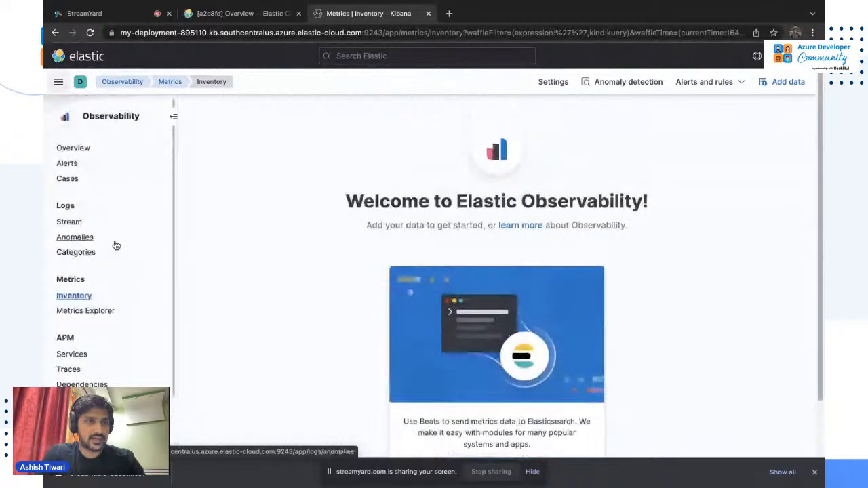
click(58, 84)
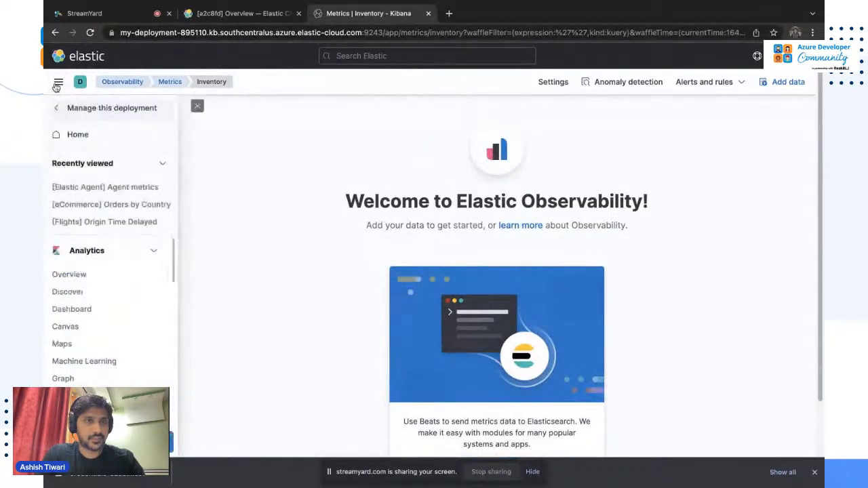
click(94, 344)
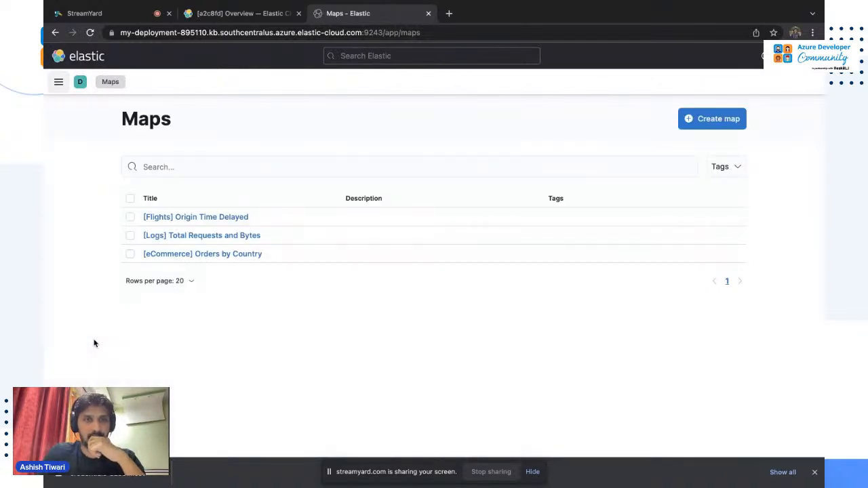
Open the [Flights] Origin Time Delayed map and pin Phoenix's tooltip: 8 flights, 30 delay minutes.
click(199, 218)
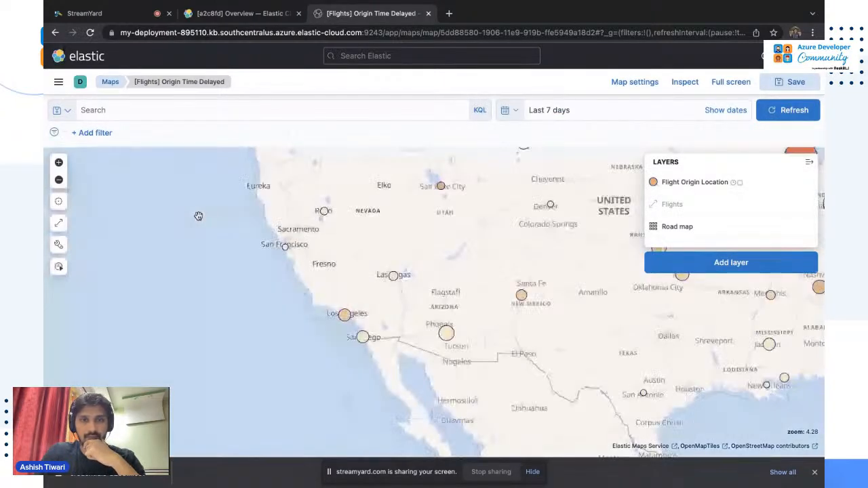
mouse_move(346, 317)
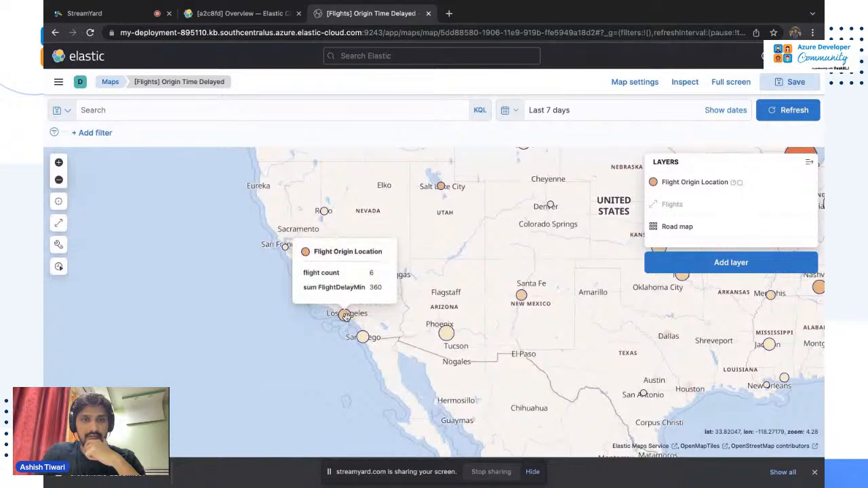
mouse_move(362, 340)
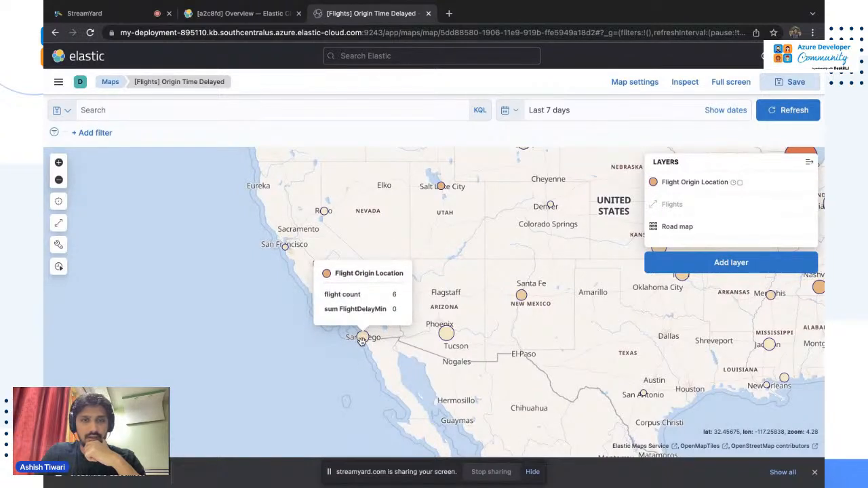
click(445, 333)
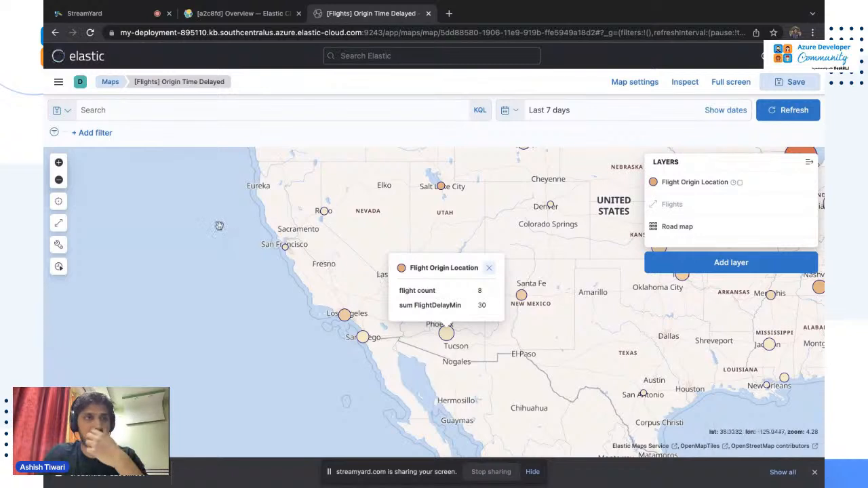
click(58, 81)
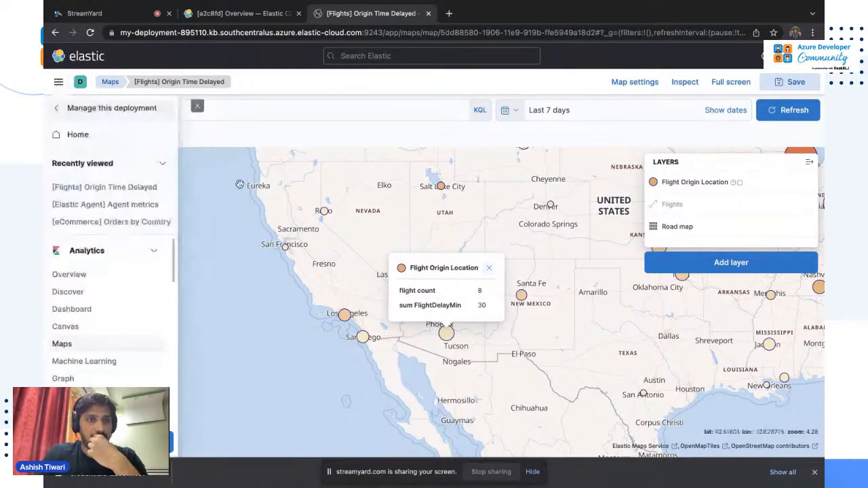
Open the [eCommerce] Orders by Country map, pin Turkey's 43-sales tooltip, and switch to the Azure desktop.
click(129, 222)
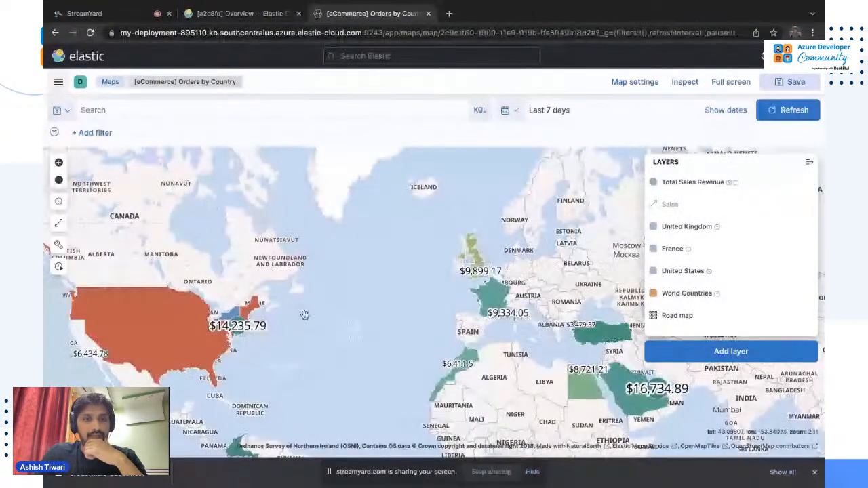
mouse_move(499, 309)
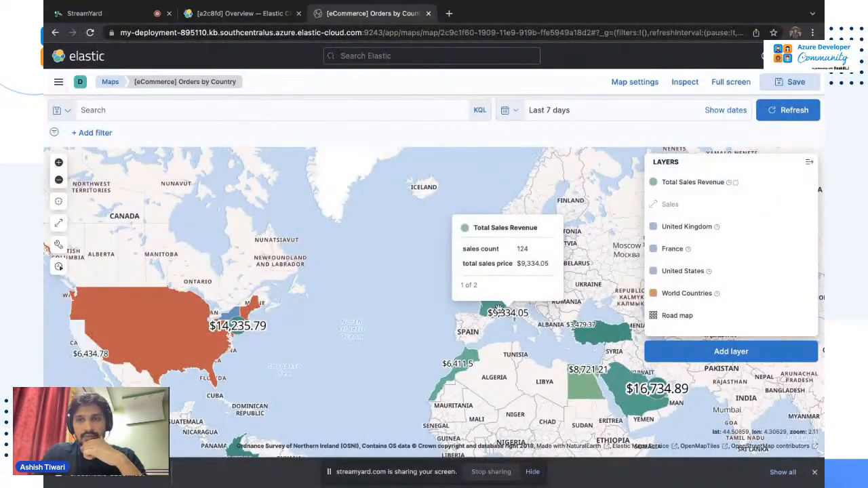
mouse_move(469, 363)
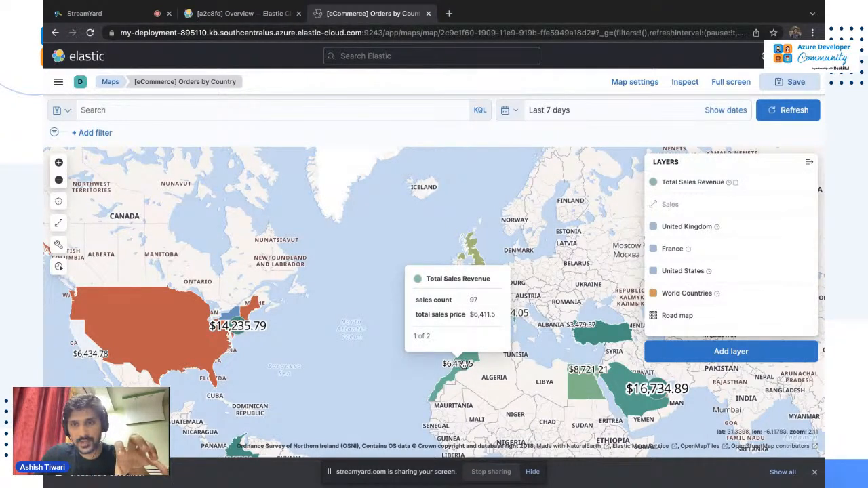
click(614, 337)
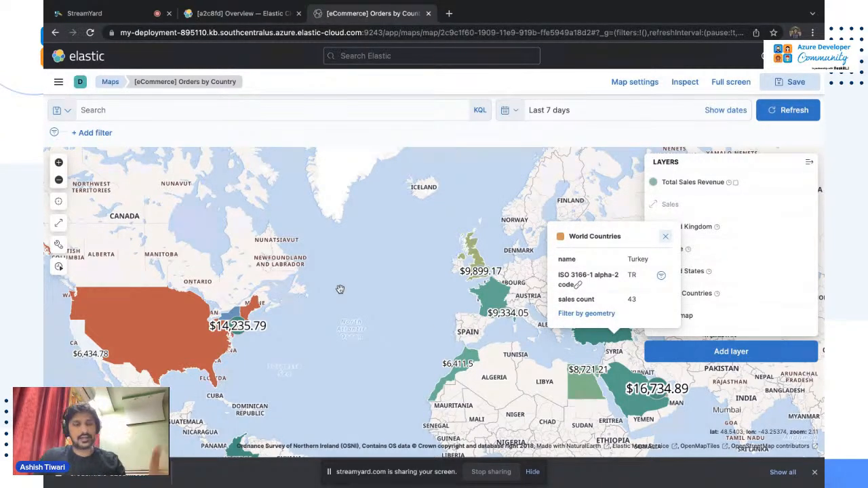
key(ctrl+Left)
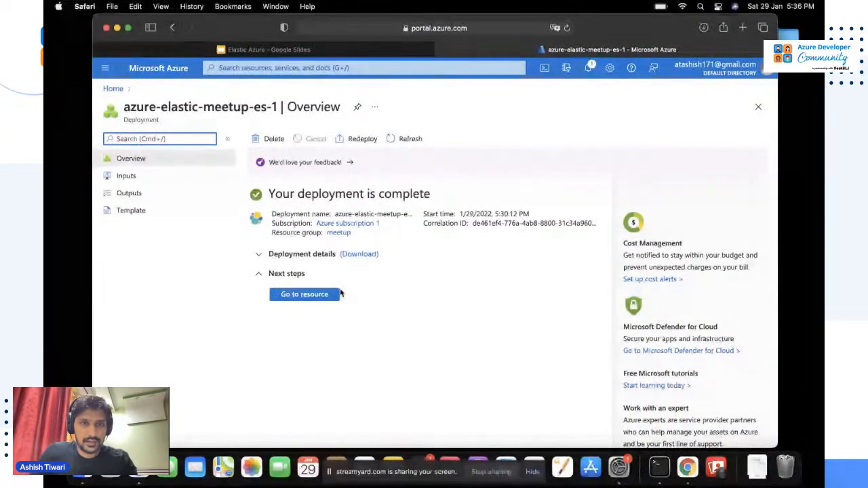
Open the azure-elastic-meetup-es-1 resource and follow its 'Add more data sources in Elastic' link.
click(310, 296)
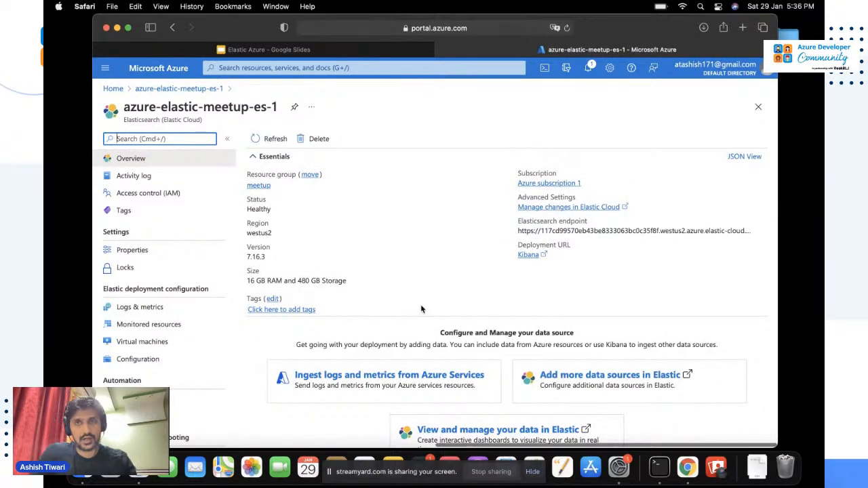
scroll(420, 309, down, 1)
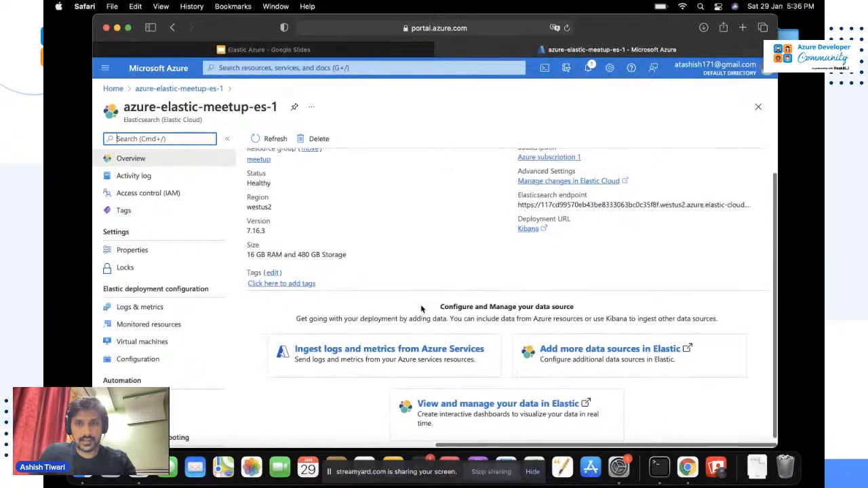
scroll(420, 309, down, 1)
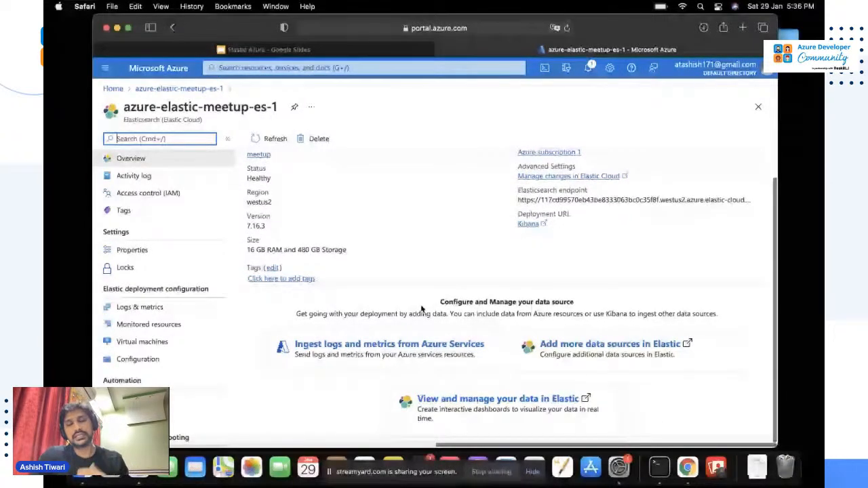
scroll(420, 309, down, 1)
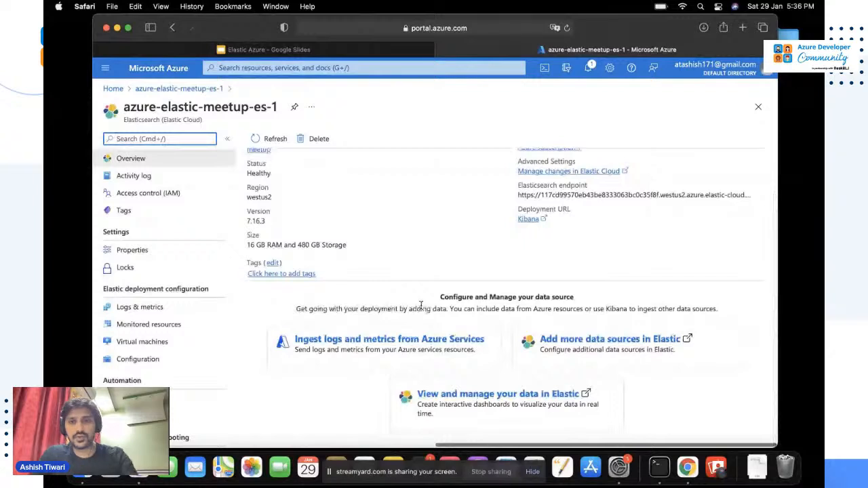
click(581, 346)
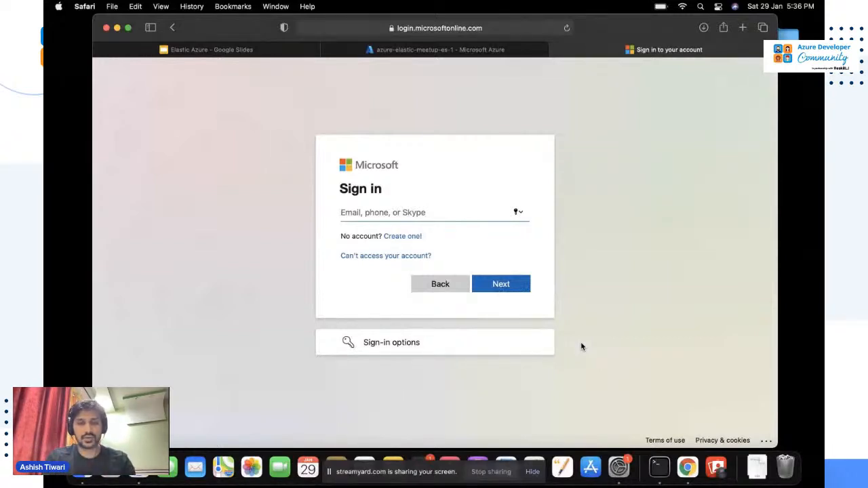
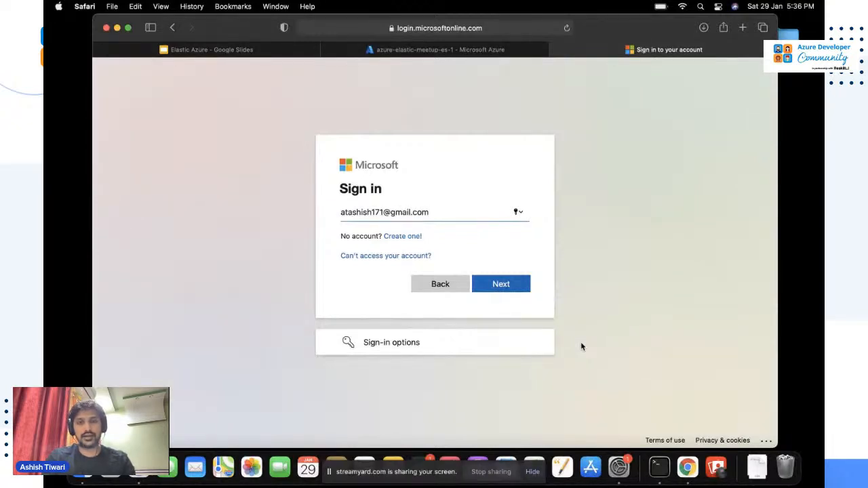
Enter the account's e-mail address on the Microsoft sign-in page and continue.
key(Return)
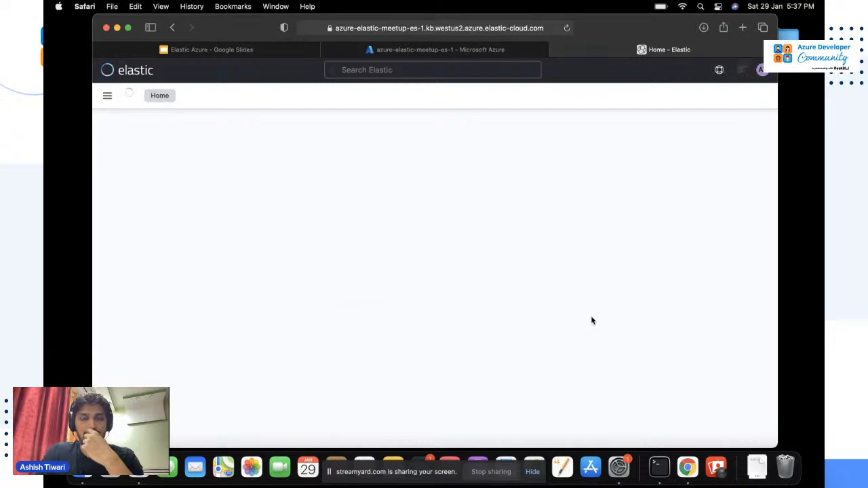
Skip the integrations prompt, then choose 'Manage this deployment' for azure-elastic-meetup-es-1.
scroll(503, 345, down, 1)
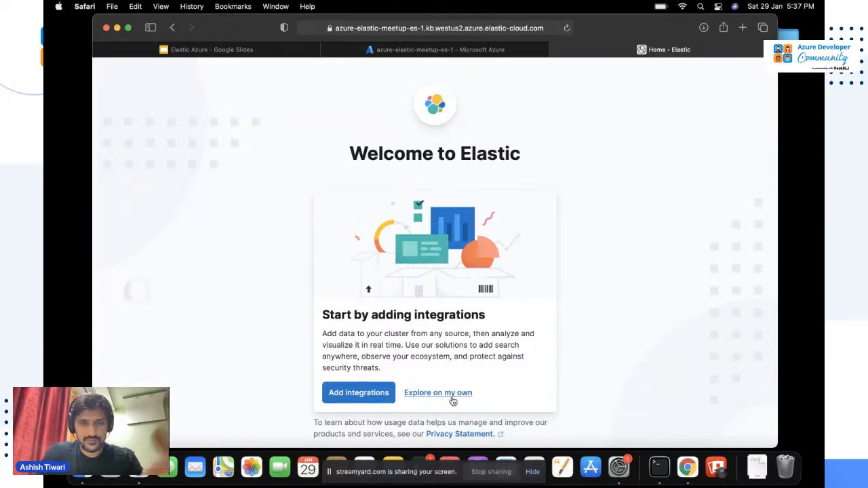
click(452, 399)
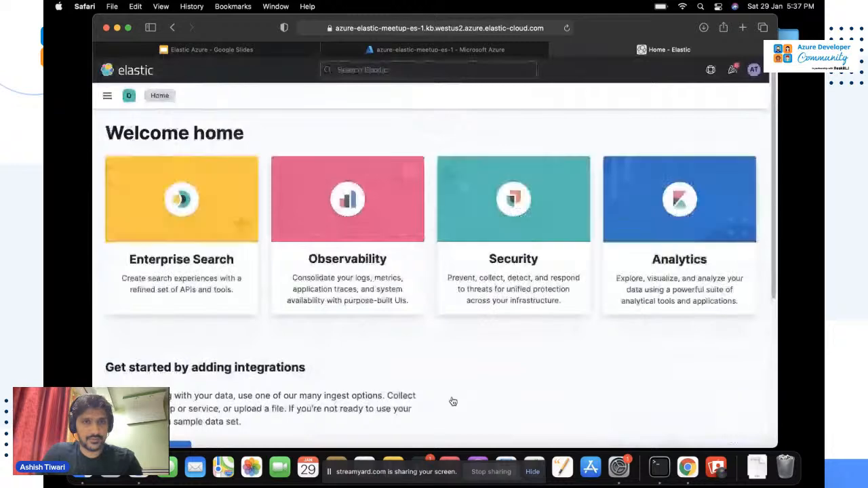
scroll(453, 400, down, 2)
scroll(453, 400, down, 2)
scroll(452, 399, up, 4)
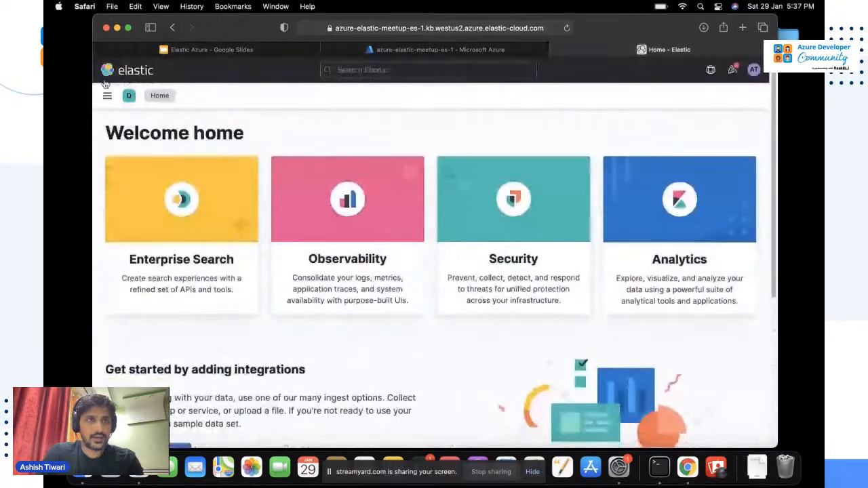
click(107, 95)
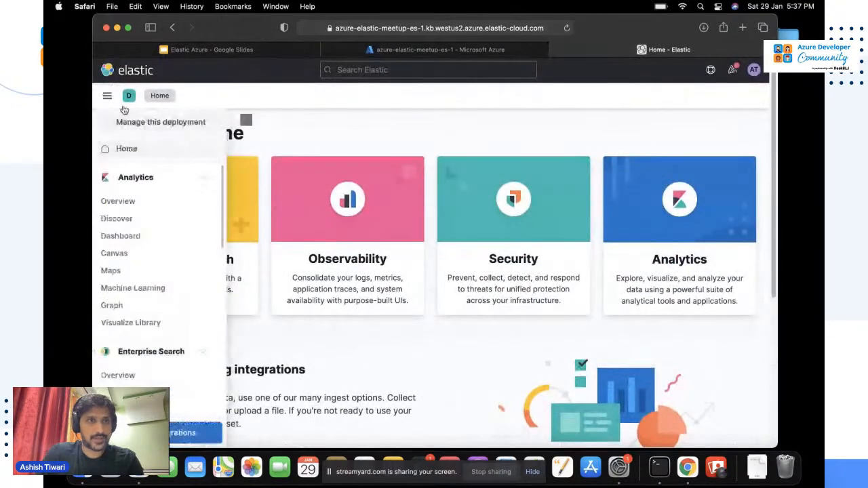
click(160, 123)
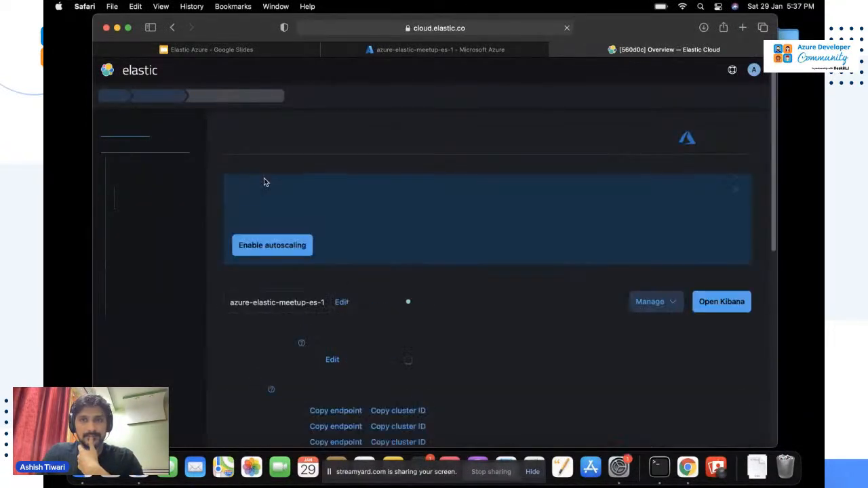
scroll(339, 243, down, 2)
scroll(341, 245, down, 2)
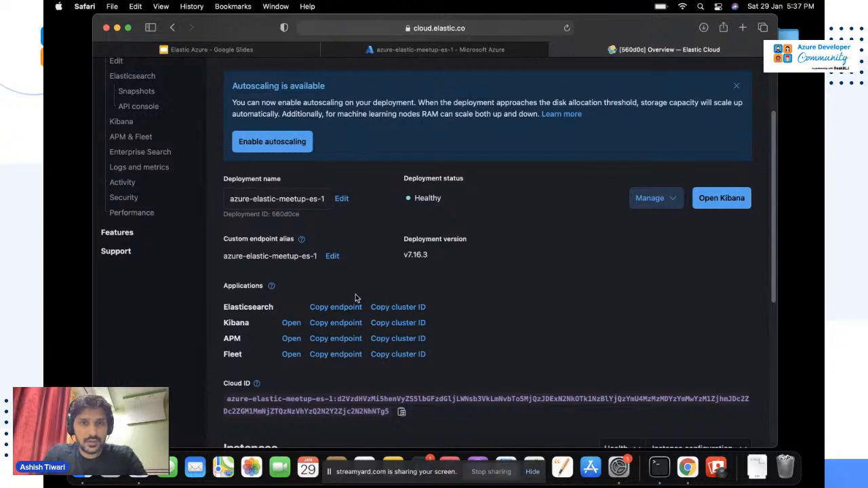
click(124, 198)
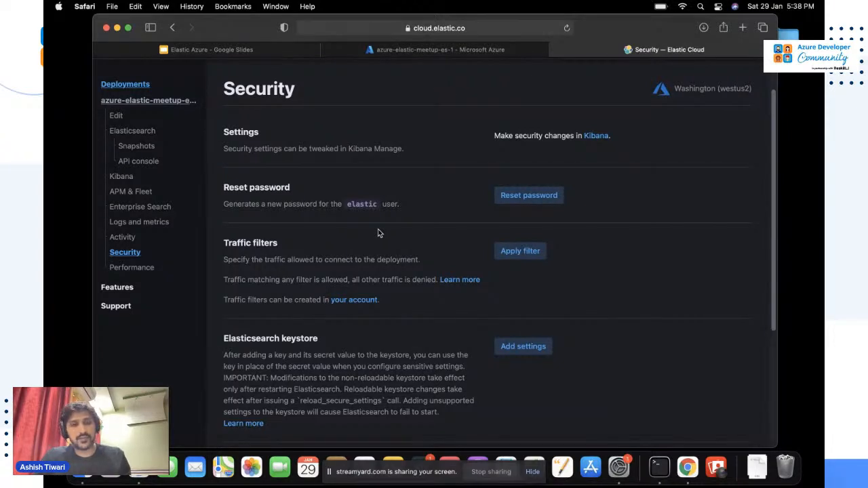
scroll(379, 233, down, 5)
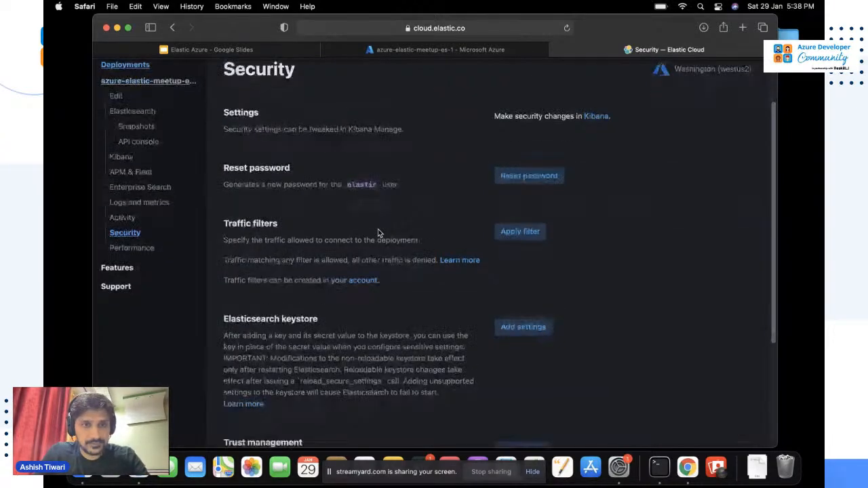
scroll(379, 234, down, 7)
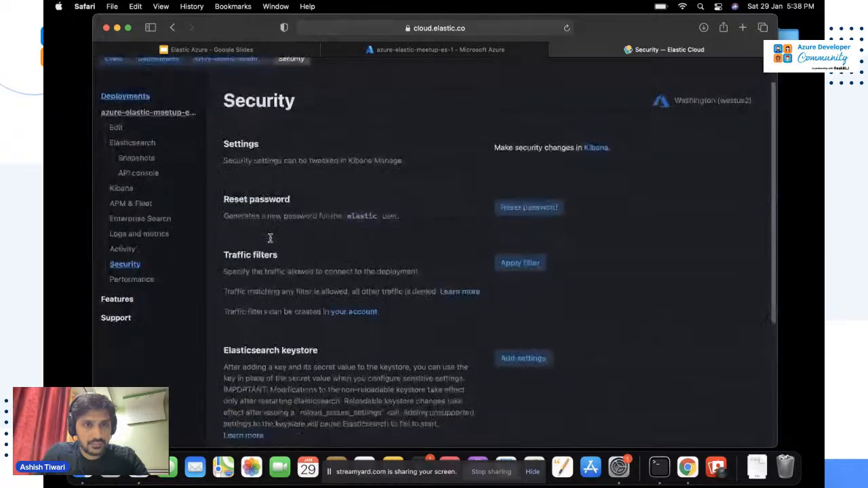
scroll(270, 237, up, 3)
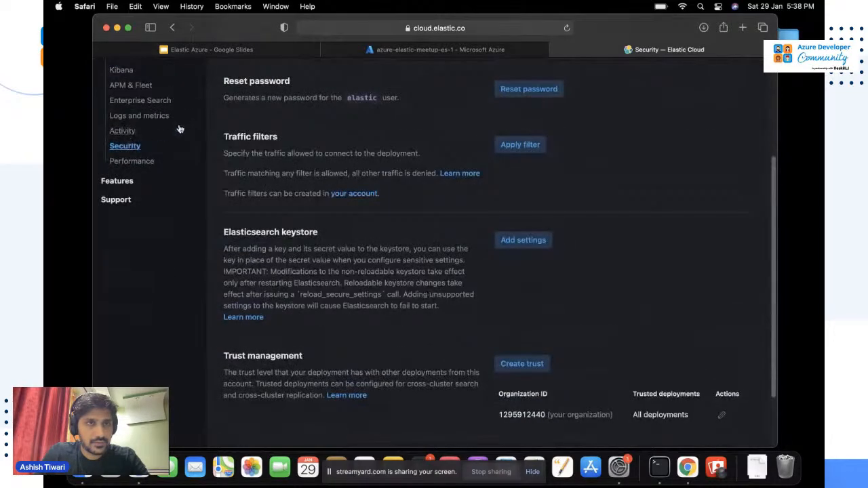
scroll(180, 129, up, 2)
click(133, 72)
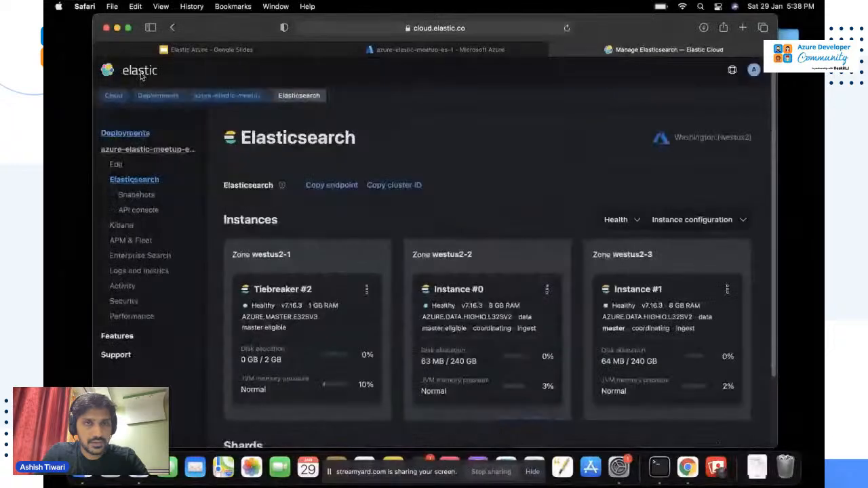
click(153, 155)
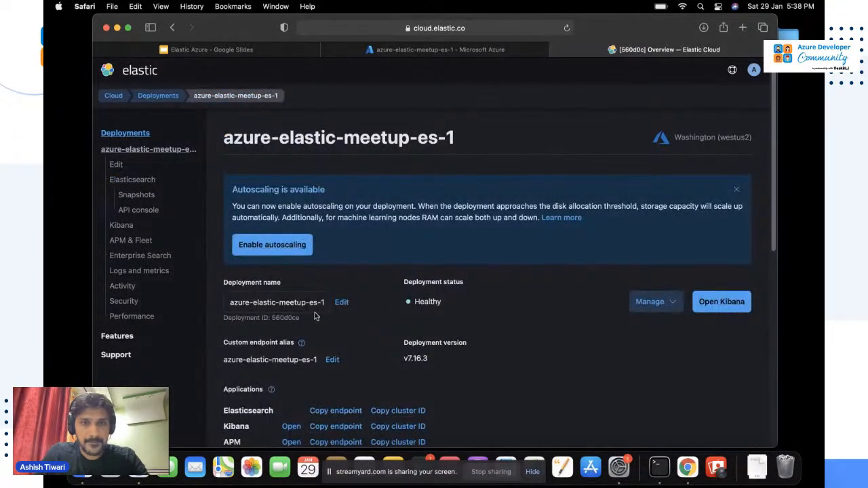
Choose Reset password from the deployment's Manage menu to reach its Security page.
scroll(337, 345, down, 4)
scroll(337, 345, down, 1)
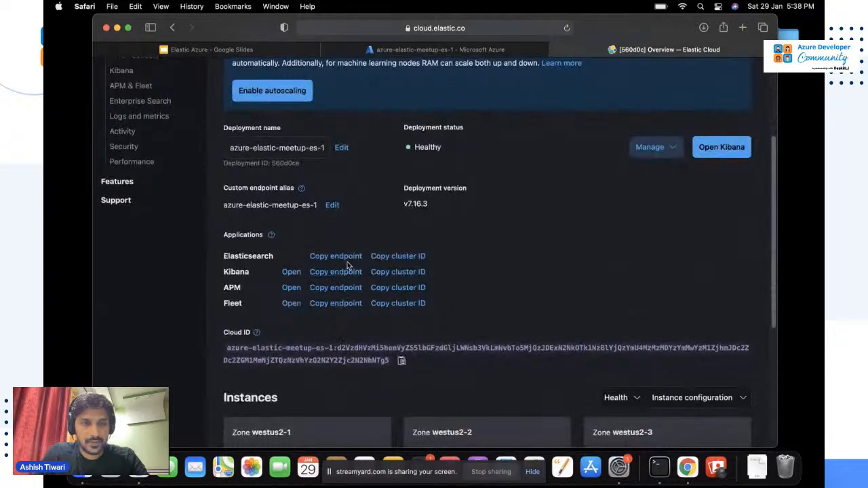
click(674, 151)
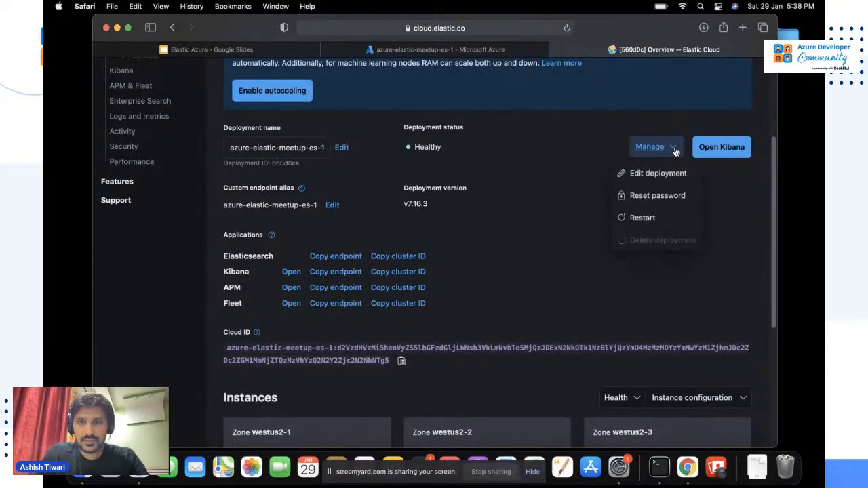
click(513, 218)
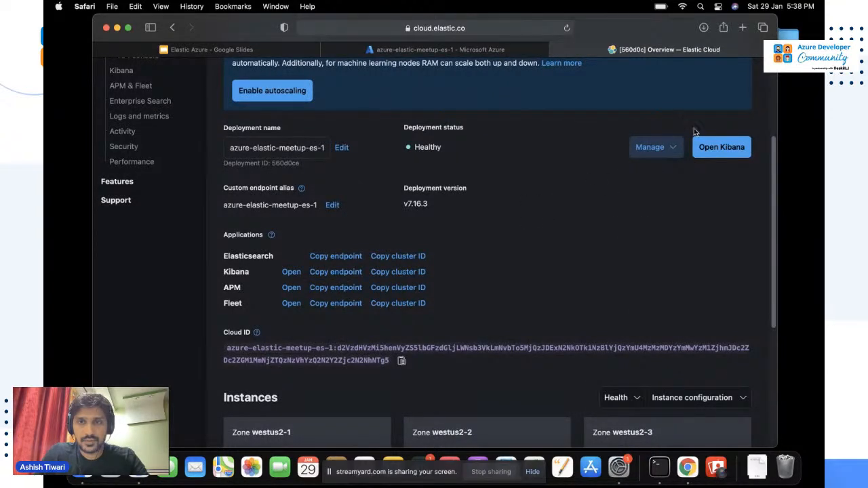
click(668, 151)
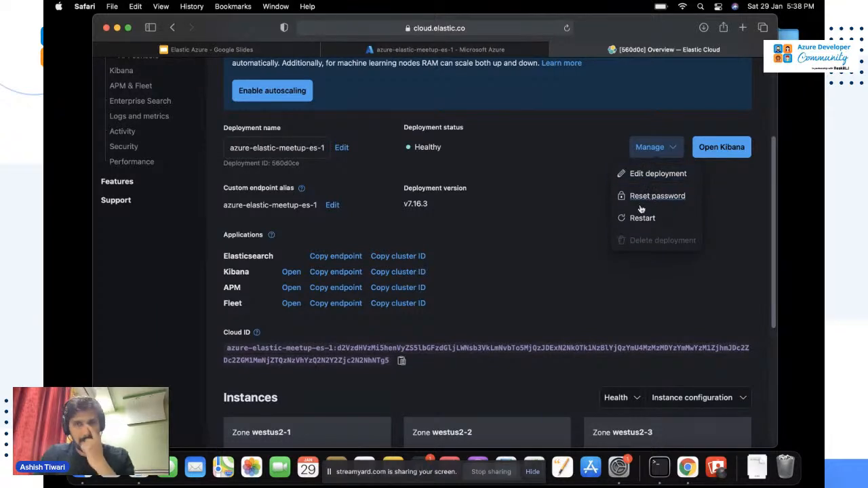
click(655, 197)
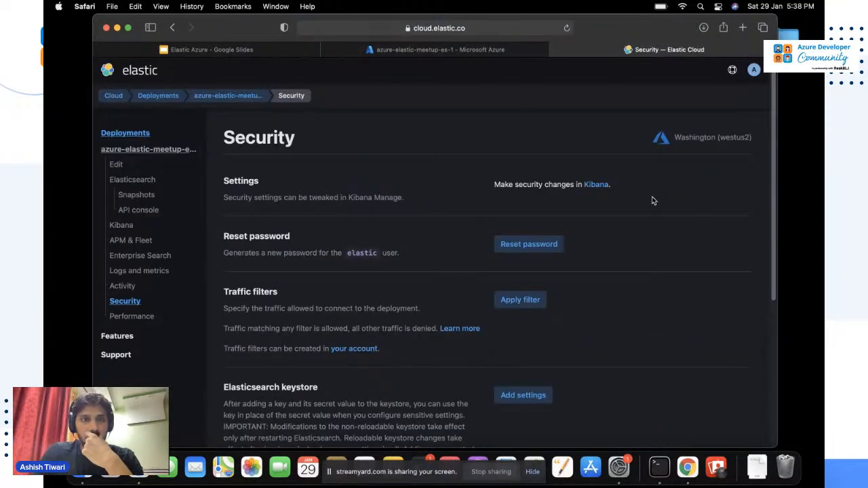
Reset the elastic user's password and copy the newly generated password.
click(532, 244)
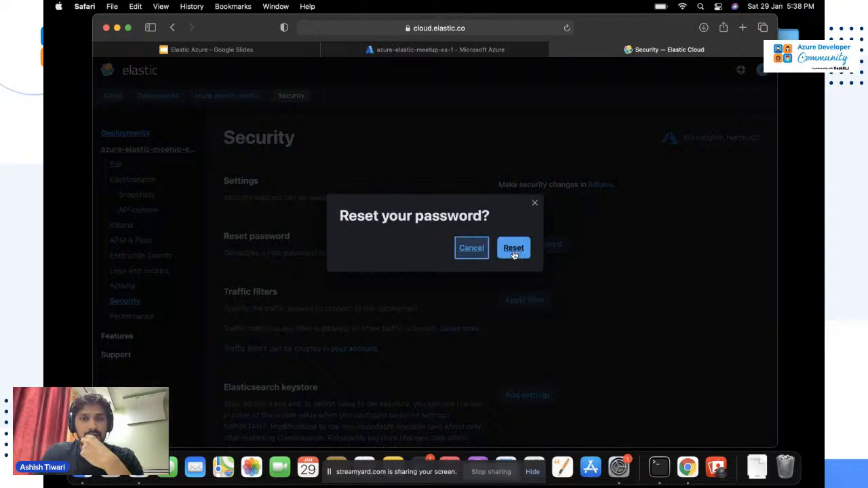
click(513, 248)
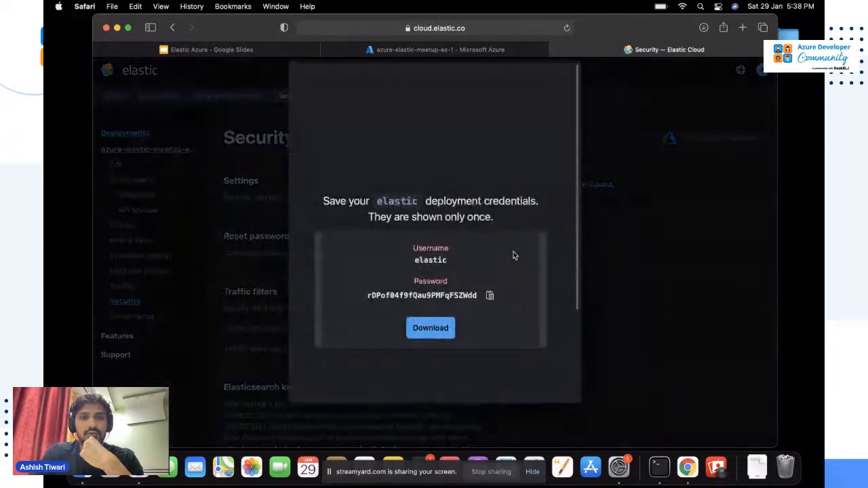
click(490, 295)
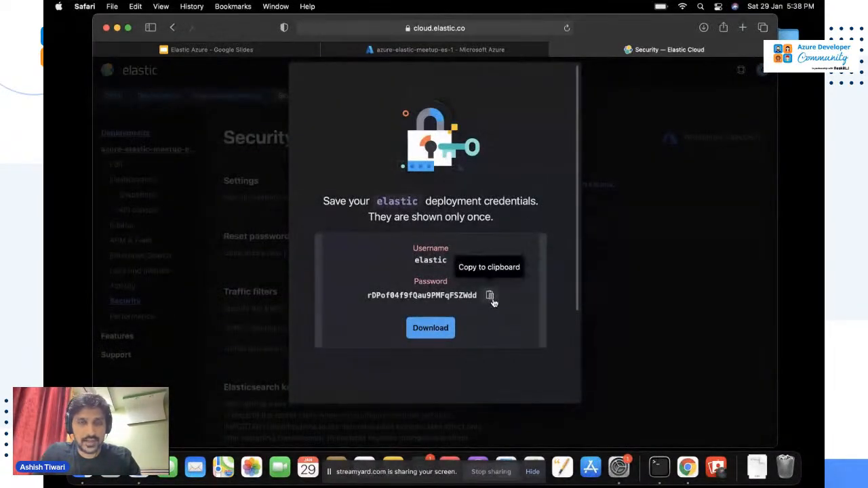
Download the new deployment credentials CSV and open it from the Downloads stack.
click(441, 329)
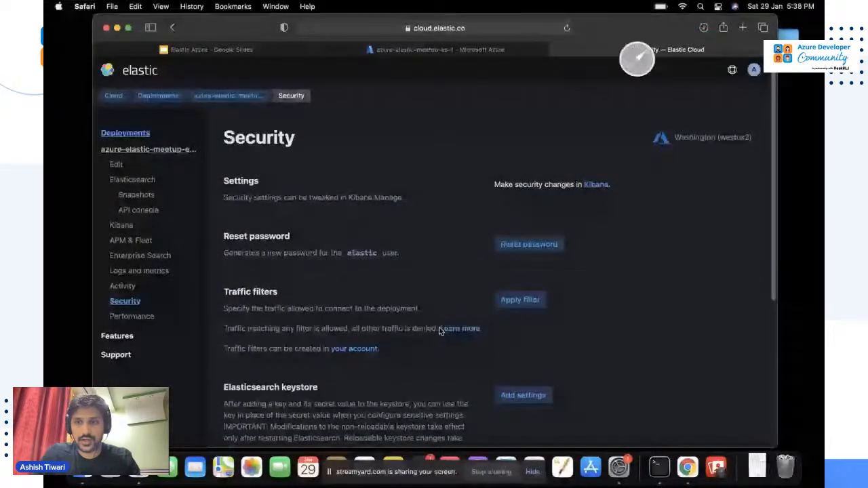
click(757, 467)
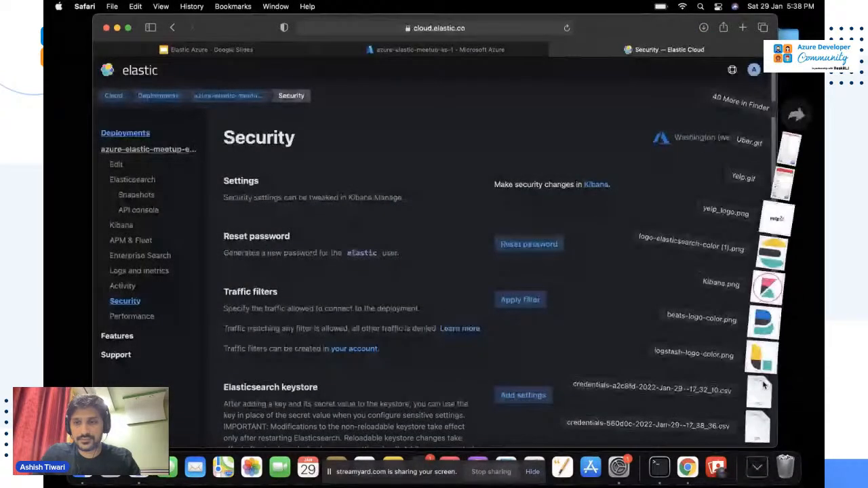
click(752, 428)
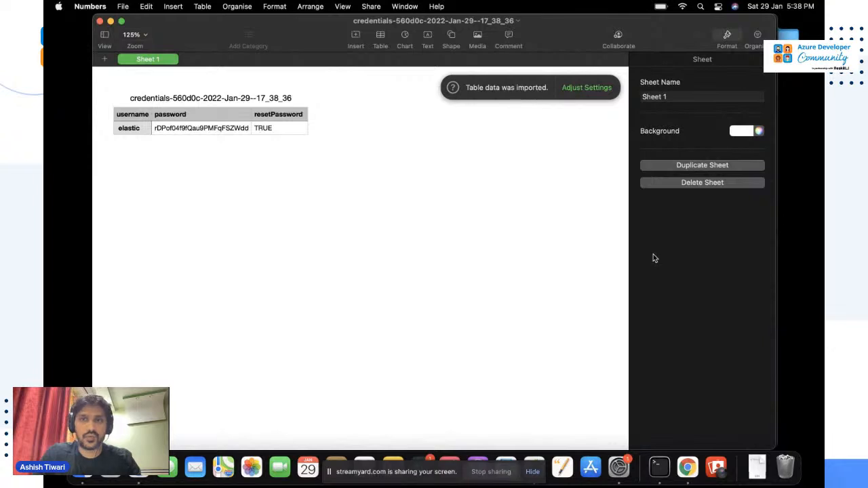
key(super+Tab)
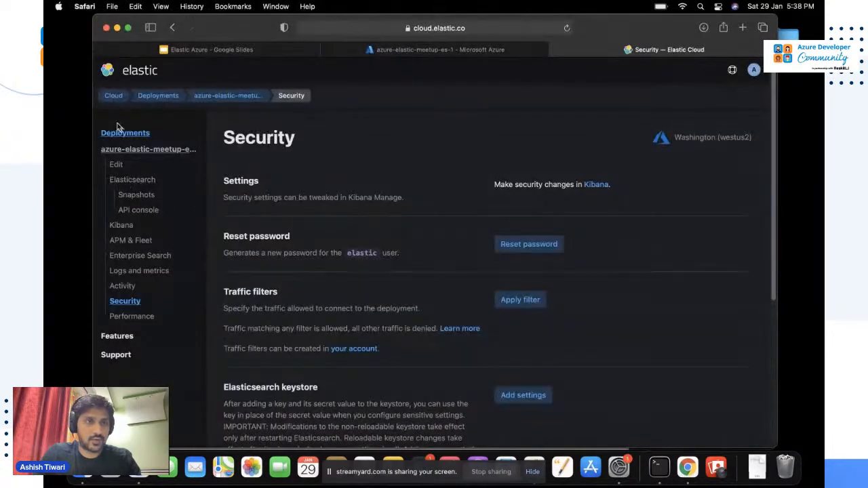
Copy the azure-elastic-meetup-es-1 Elasticsearch endpoint URL from Deployments, then switch to Terminal.
click(120, 135)
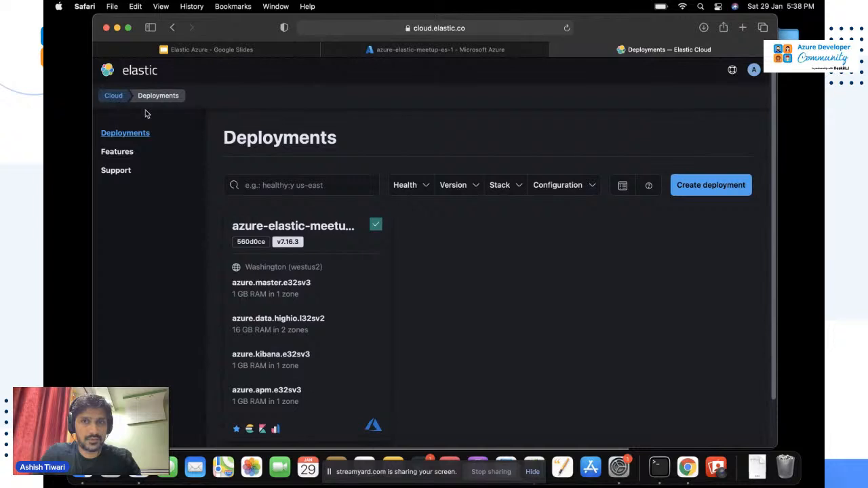
scroll(315, 238, down, 1)
click(324, 224)
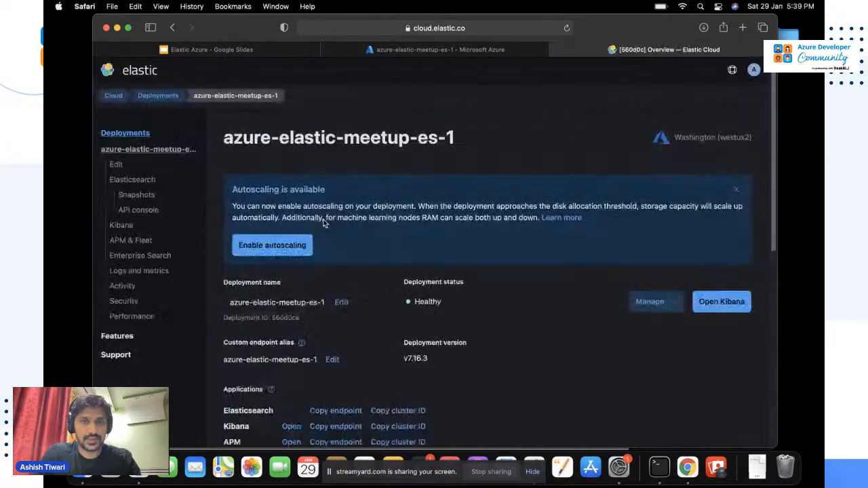
scroll(475, 337, down, 5)
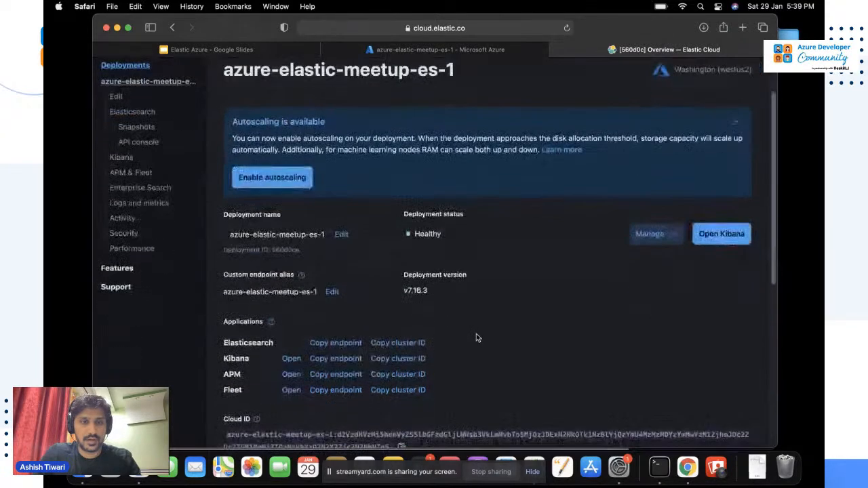
click(326, 344)
key(super+Tab)
key(super+Tab)
key(super+Tab)
key(super+Tab)
key(super+Tab)
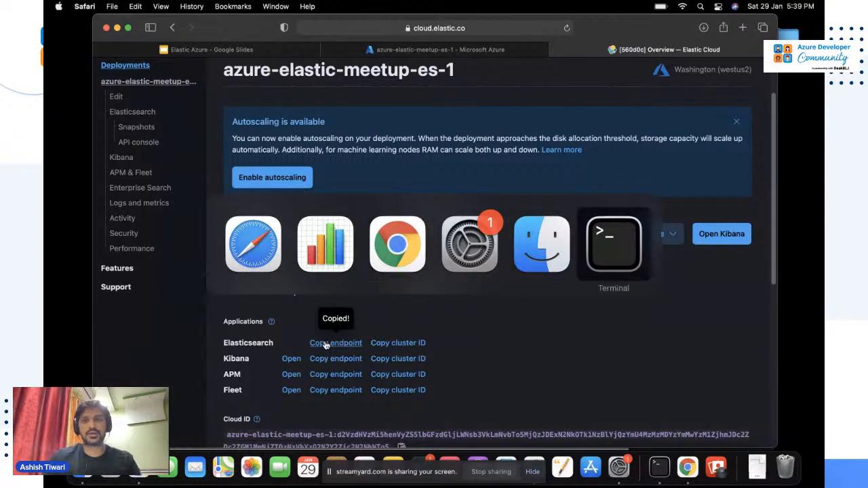
key(Return)
key(Return)
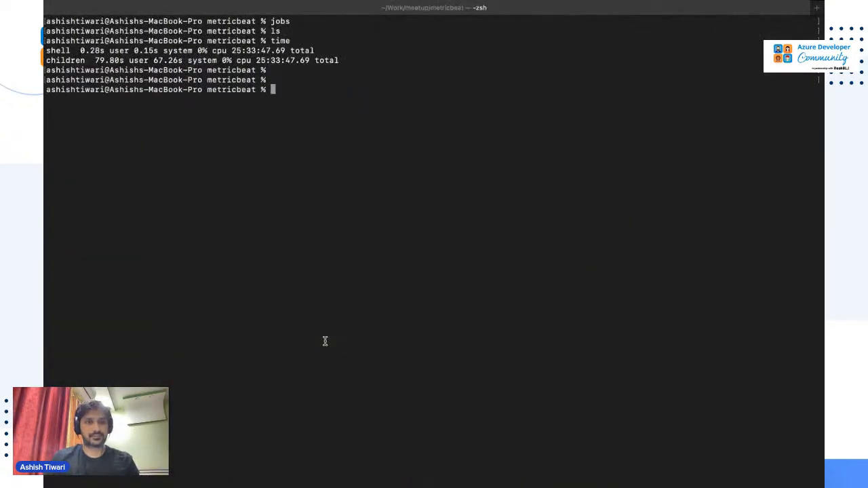
Clear the terminal and curl the Elasticsearch endpoint without credentials, getting a 401.
key(super+k)
text(curl)
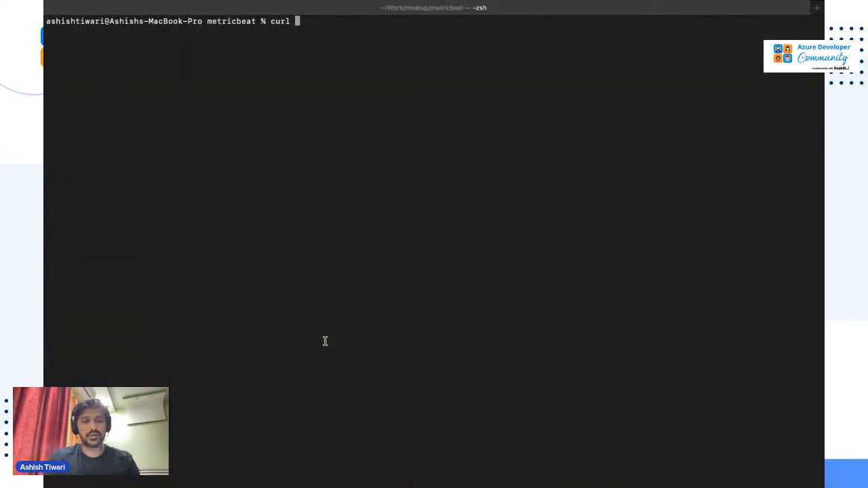
key(super+v)
key(Return)
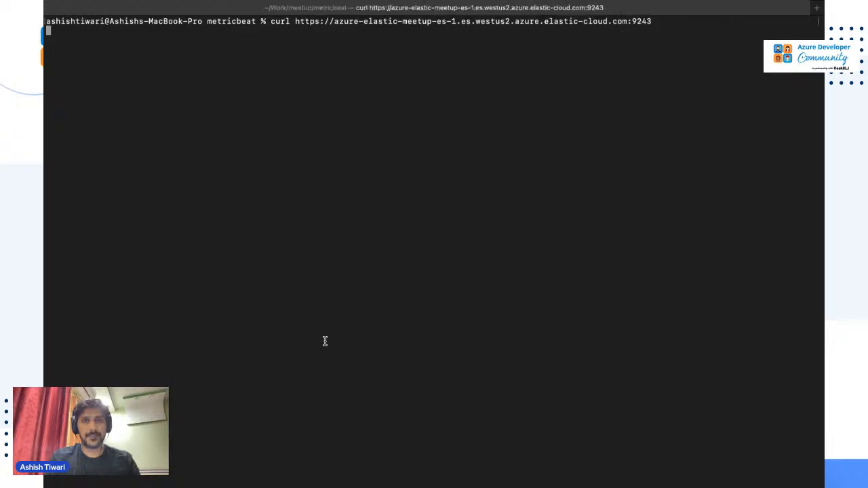
key(Return)
key(Return)
key(Return)
key(Return)
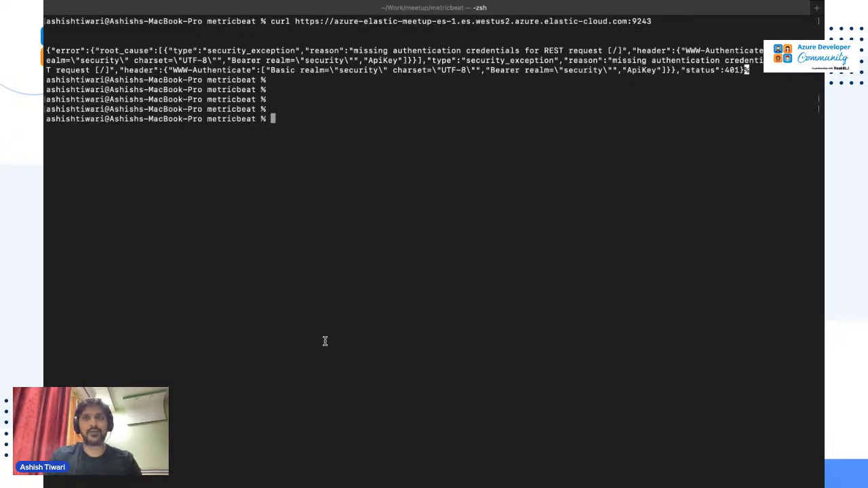
Rerun the curl with --user elastic: plus the elastic user's password copied from the Numbers sheet.
key(Up)
text(--user)
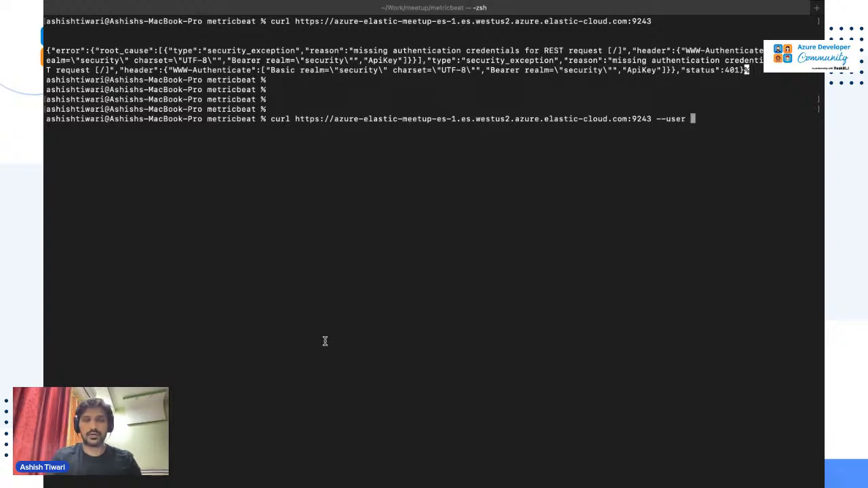
text( elastic:)
key(super+Tab)
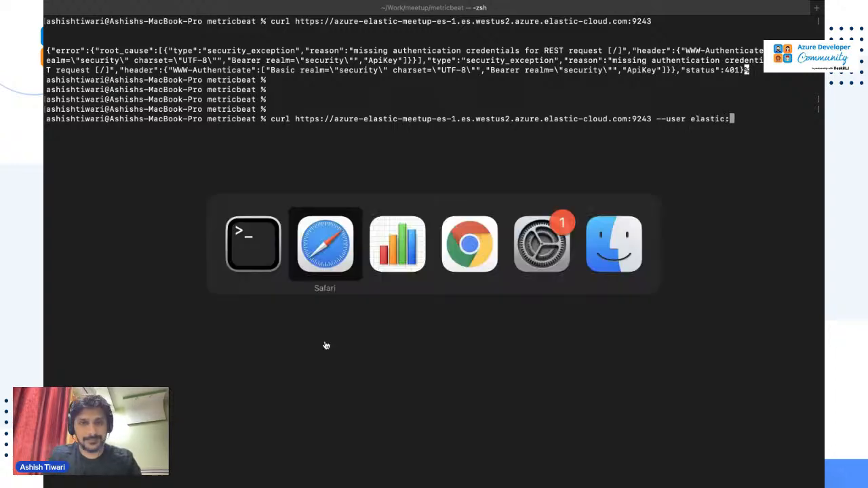
key(super+Tab)
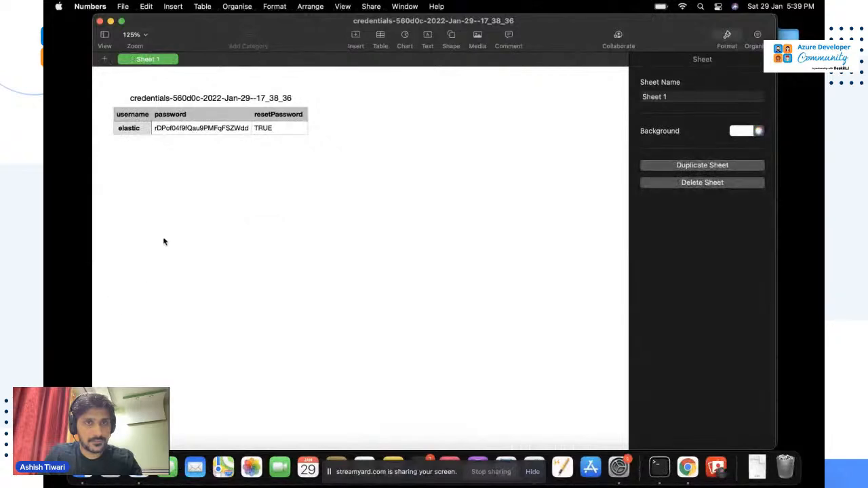
click(208, 129)
key(super+c)
key(super+Tab)
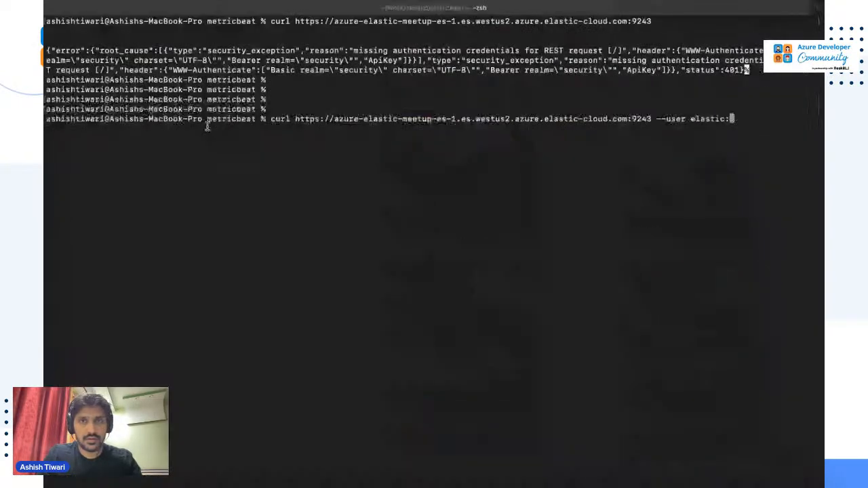
key(super+v)
key(Return)
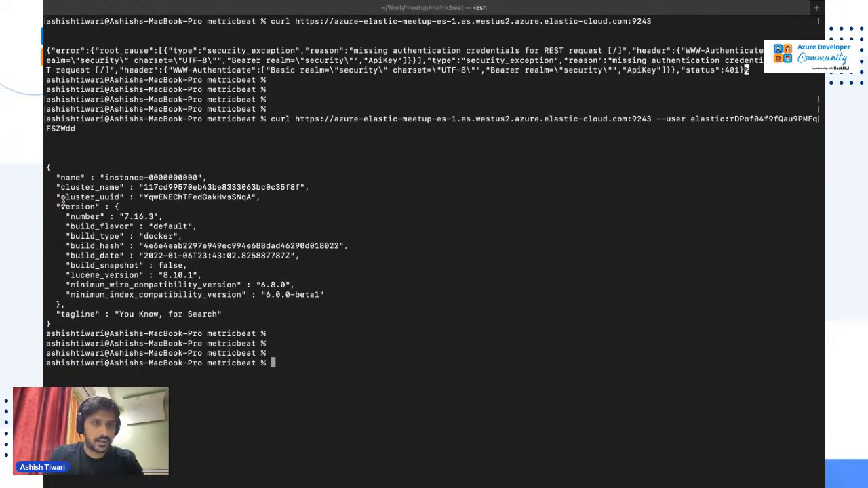
Rerun the authenticated curl with /_cat/indices after :9243 to list the cluster's indices.
key(Up)
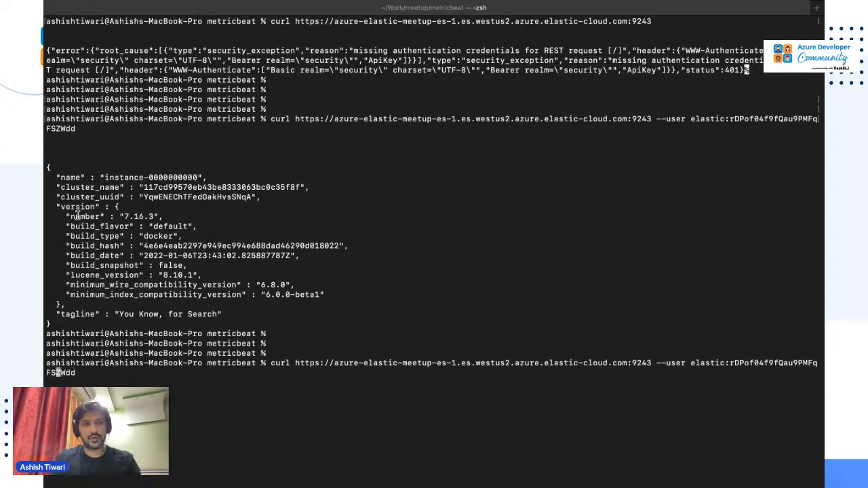
key(Left)
key(Left)
key(Left)
key(Left)
key(Left)
key(Left)
key(Left)
key(Left)
key(Left)
key(Left)
key(Left)
key(Left)
key(Left)
key(Left)
key(Left)
key(Left)
key(Left)
key(Left)
key(Left)
key(Left)
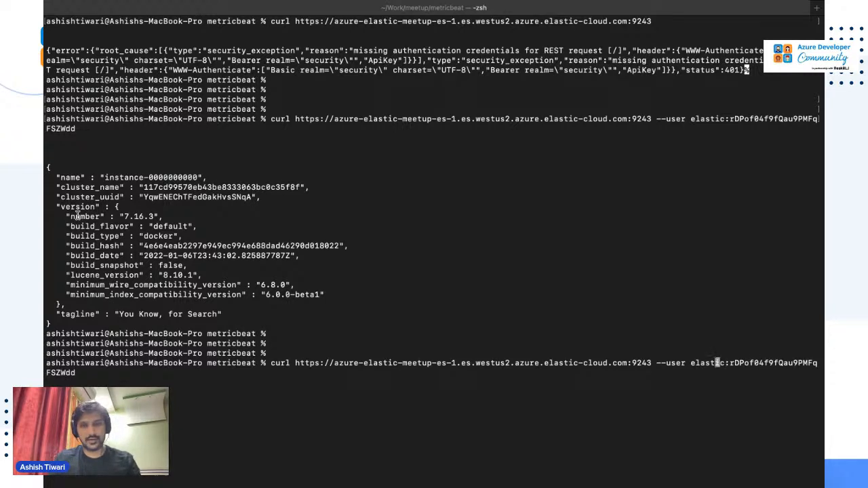
key(Left)
key(Left)
key(Left)
key(Left)
key(Left)
key(Left)
key(Left)
key(Left)
key(Left)
key(Left)
key(Left)
key(Left)
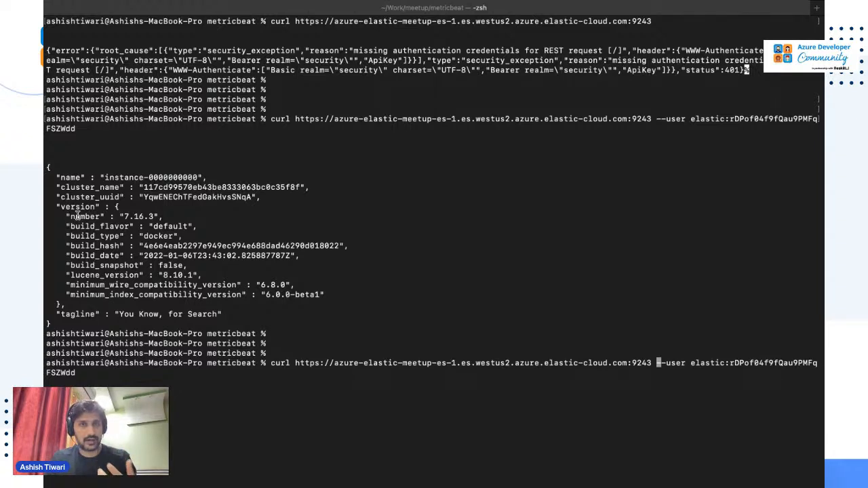
key(Left)
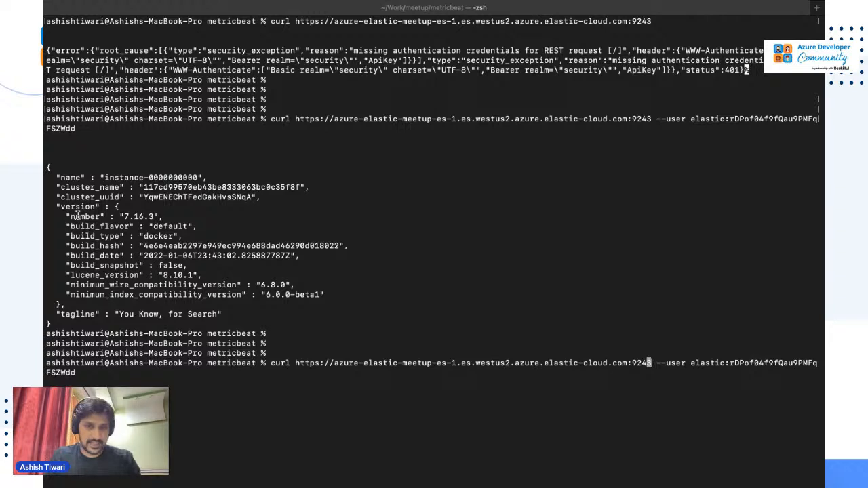
text(/_cat)
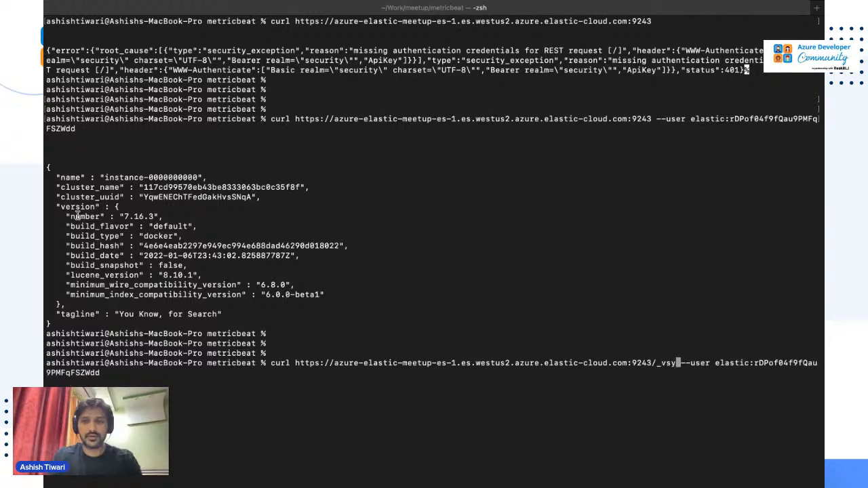
text(/indices)
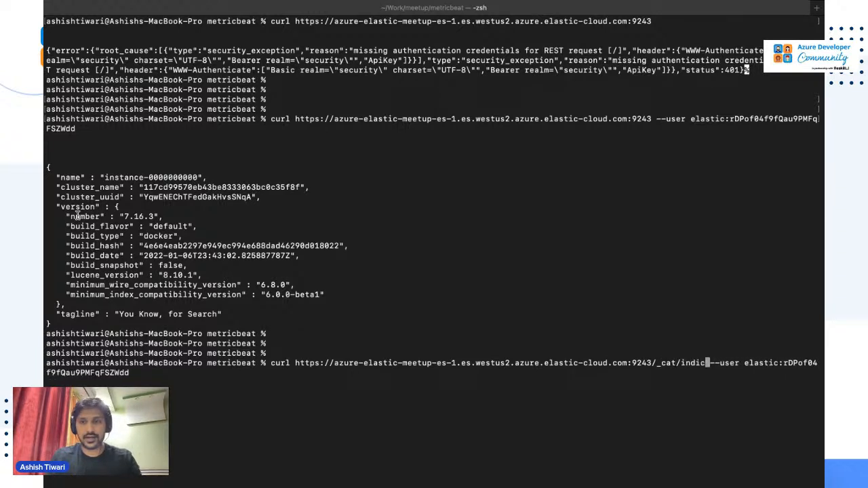
key(Return)
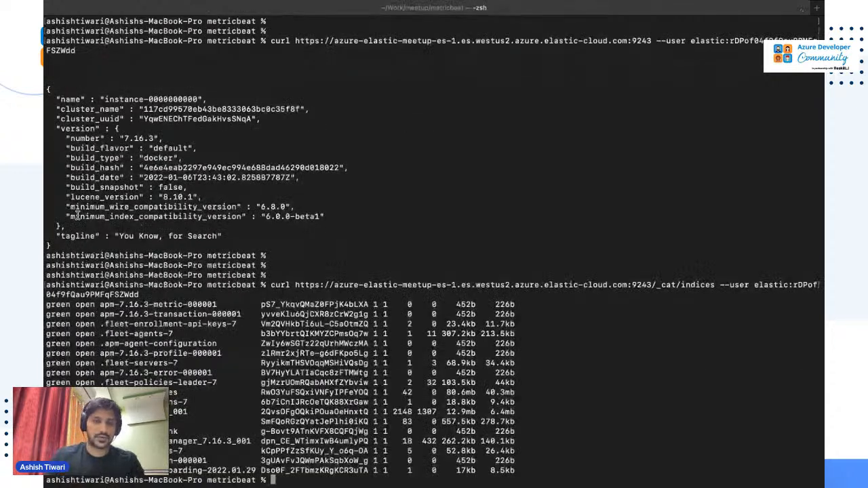
key(Return)
key(Return)
key(Return)
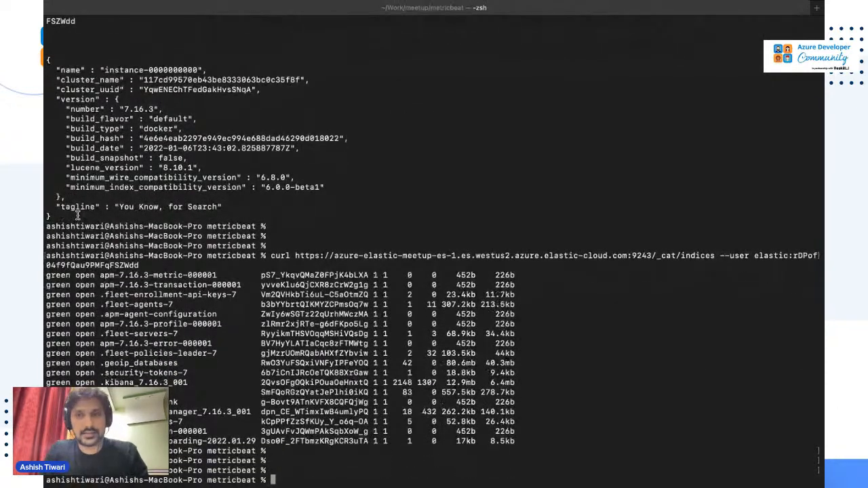
key(Return)
key(Return)
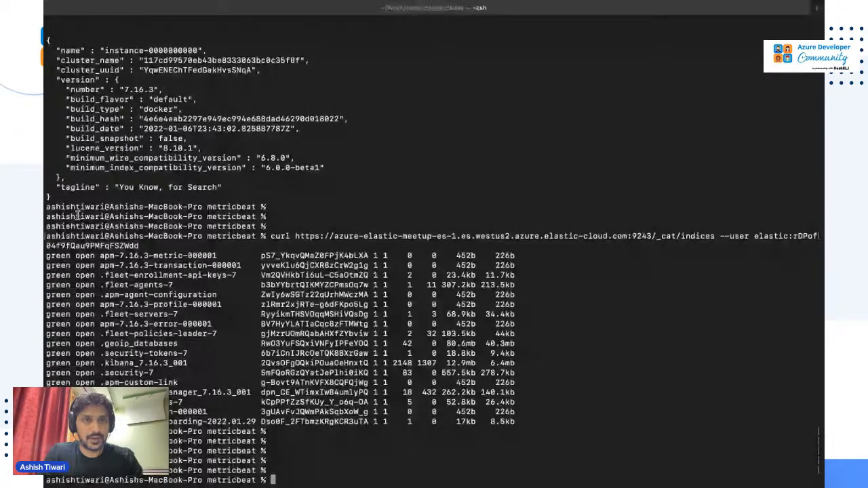
key(ctrl+Left)
key(ctrl+Left)
Leave the azure-elastic-meetup-es-1 overview for the Deployments list via the breadcrumb.
scroll(322, 258, up, 1)
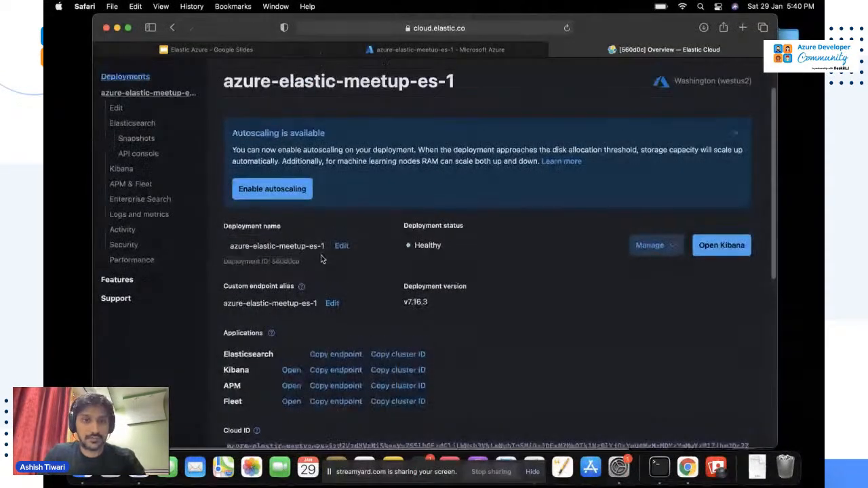
scroll(321, 255, up, 2)
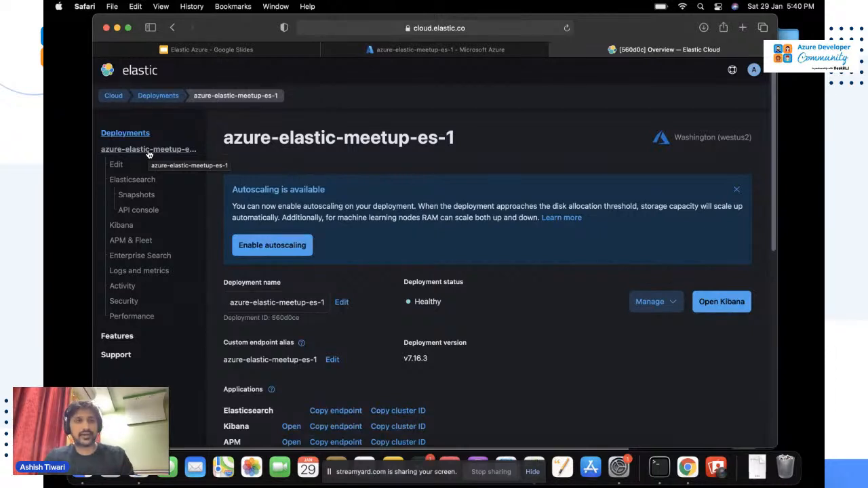
click(163, 95)
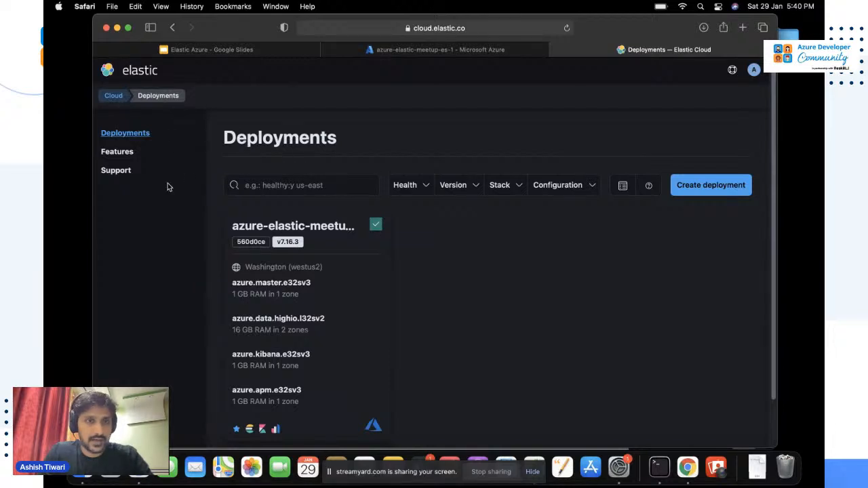
Open the azure-elastic-meetup-es-1 deployment and launch its Kibana.
click(322, 225)
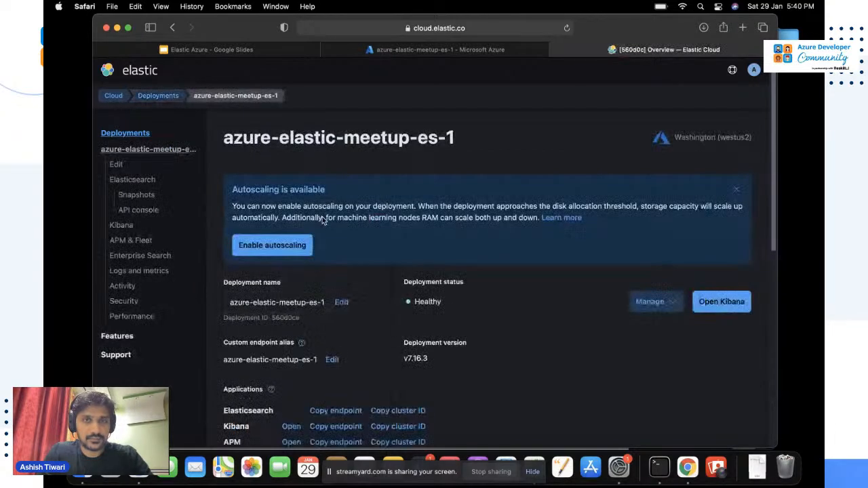
click(729, 307)
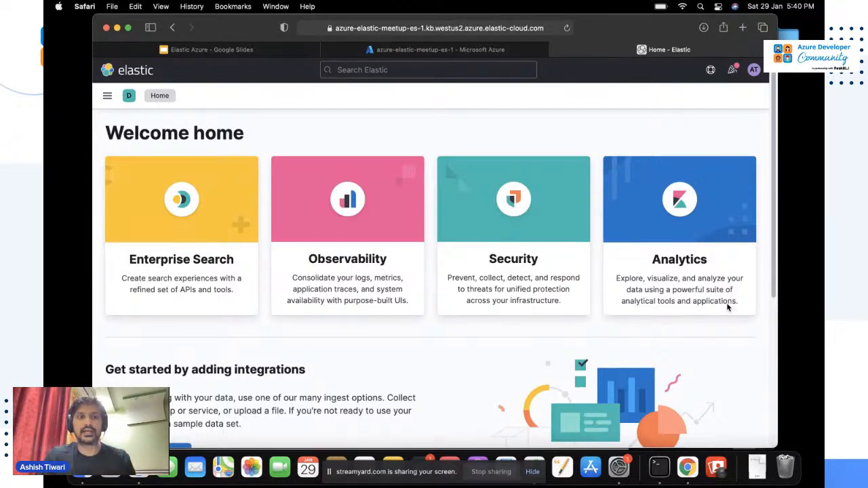
scroll(722, 375, down, 4)
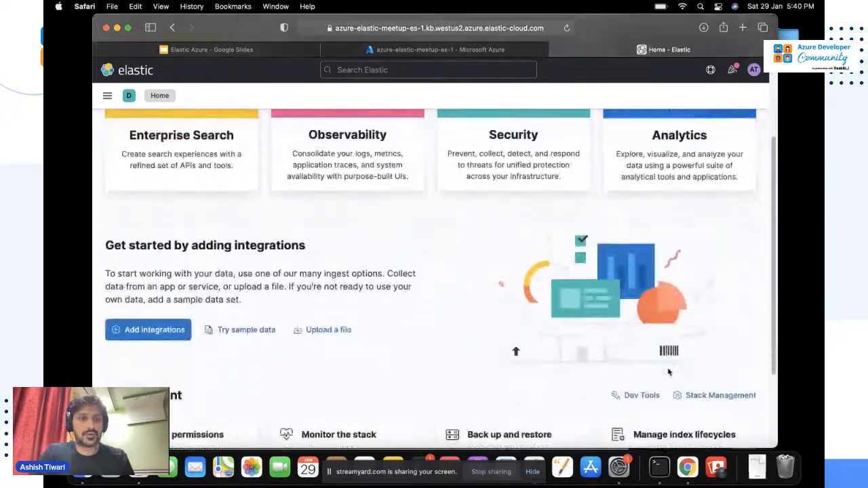
scroll(668, 373, up, 3)
scroll(669, 373, up, 1)
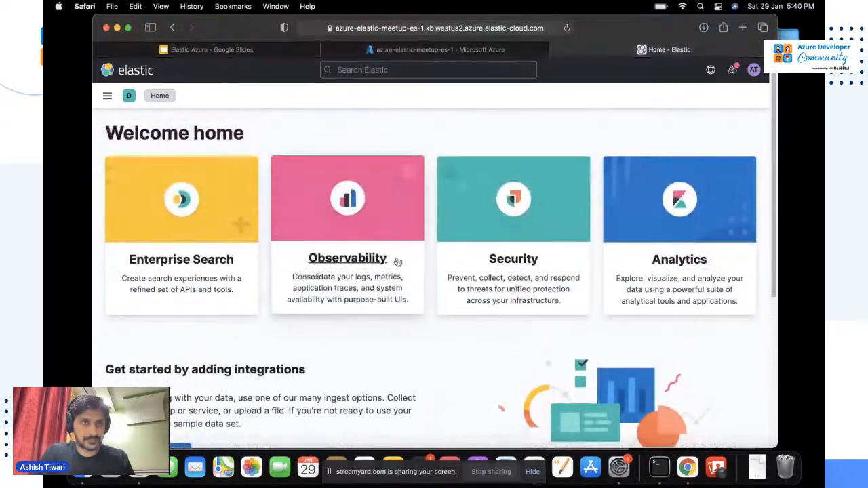
Go to Observability > Metrics Inventory from Kibana's navigation menu.
click(106, 96)
scroll(165, 345, down, 5)
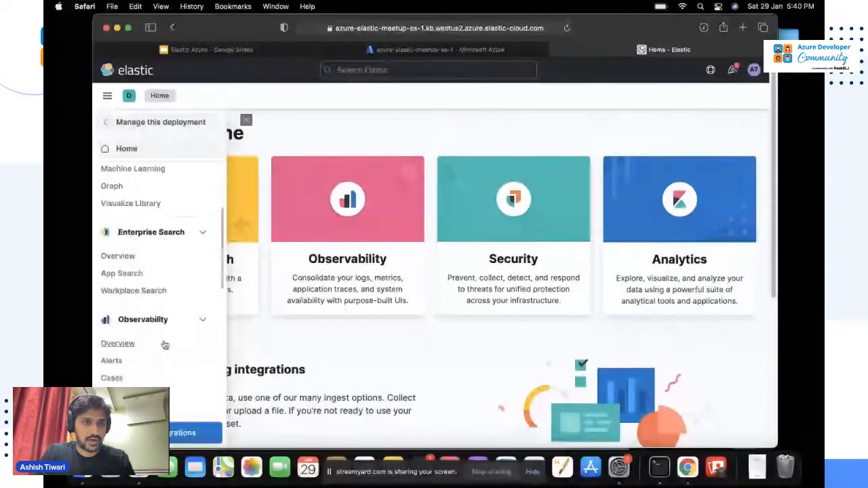
click(136, 353)
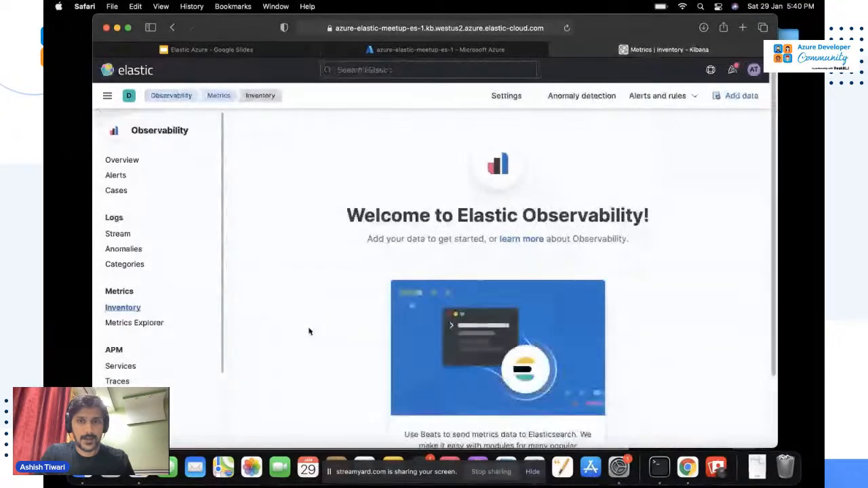
scroll(419, 324, down, 2)
Search 'metric elastic' in a new tab and open the Metricbeat quick start guide.
key(super+t)
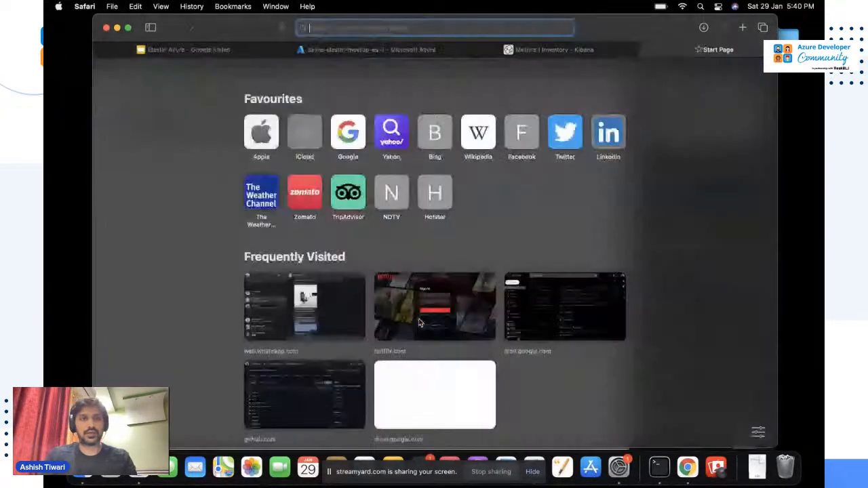
text(metric)
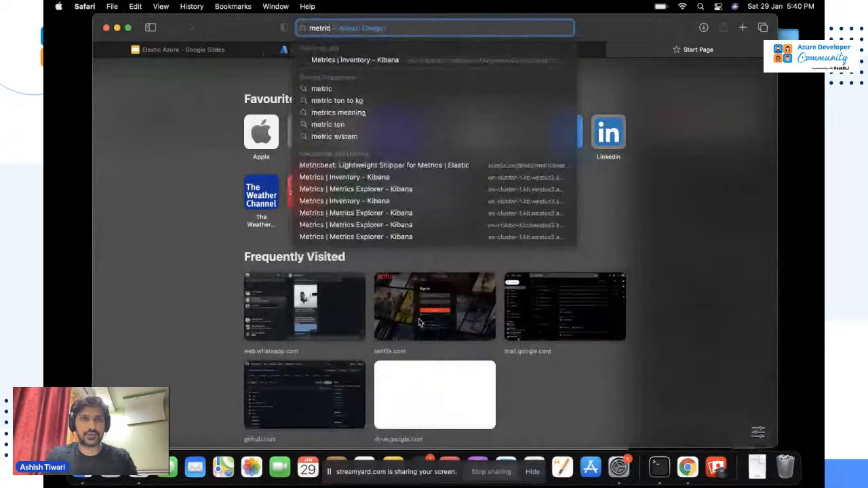
text( elastic)
key(Return)
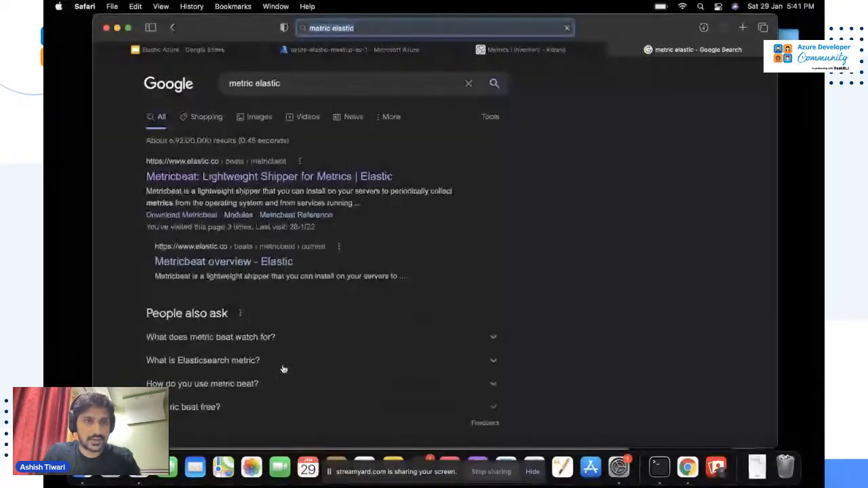
click(268, 180)
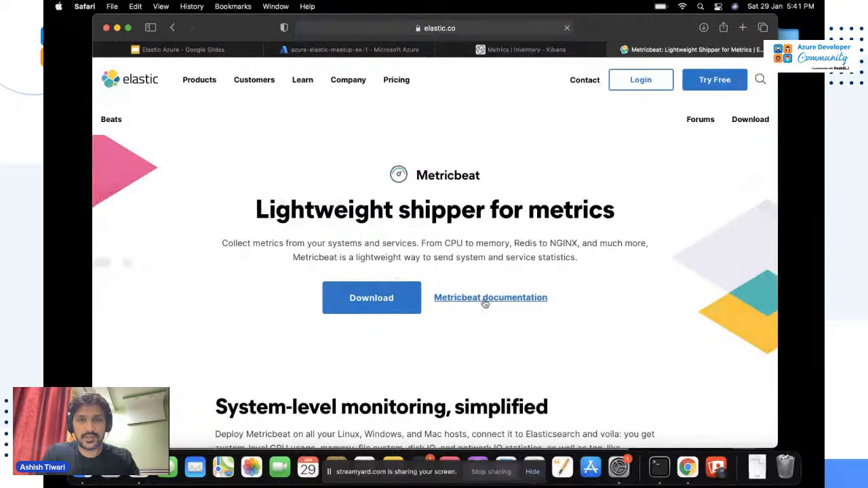
click(485, 301)
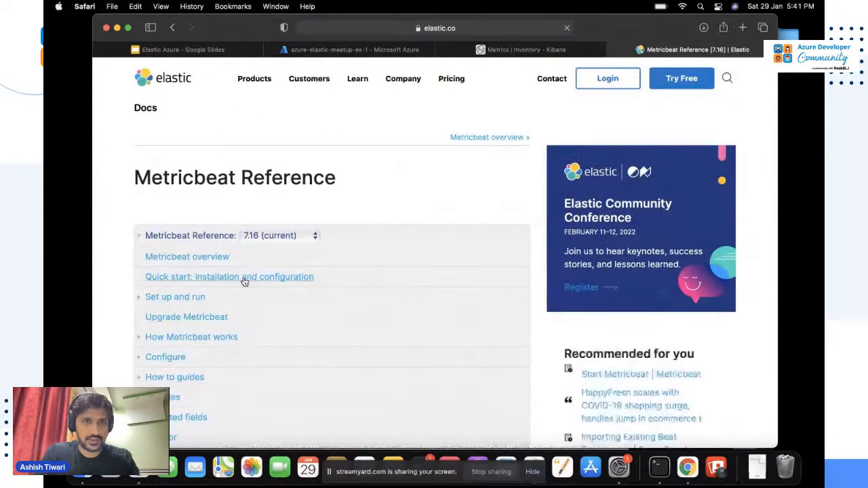
click(244, 281)
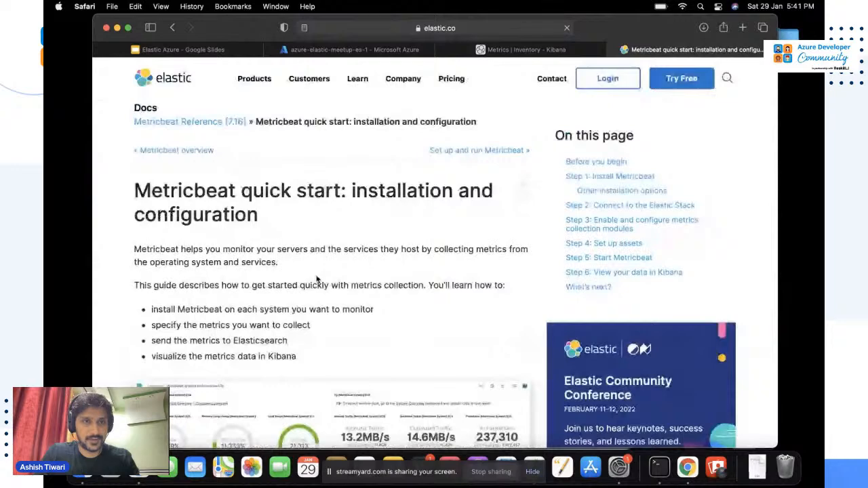
scroll(318, 281, down, 2)
scroll(316, 279, down, 5)
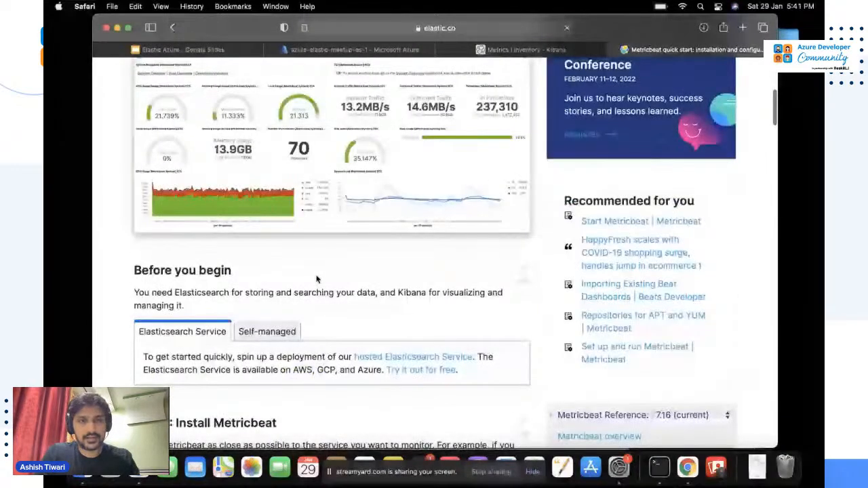
scroll(316, 279, down, 5)
Copy the MacOS curl download command from the quick start's Step 1.
click(215, 261)
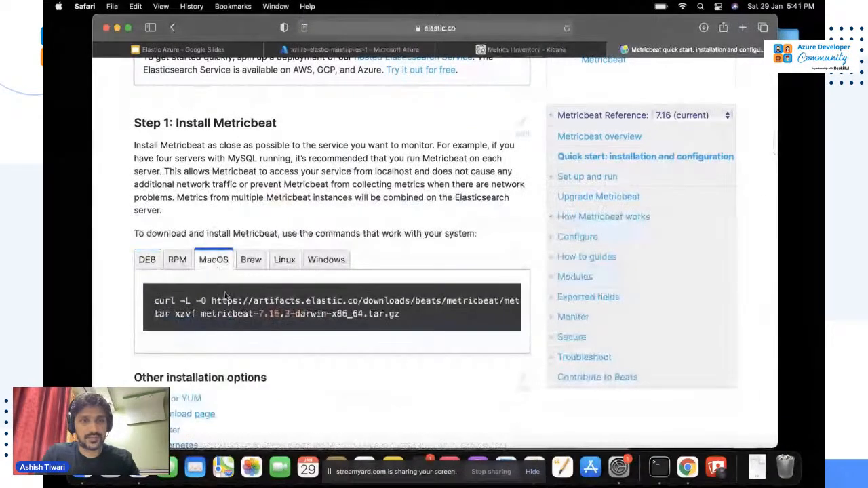
triple_click(223, 300)
key(super+c)
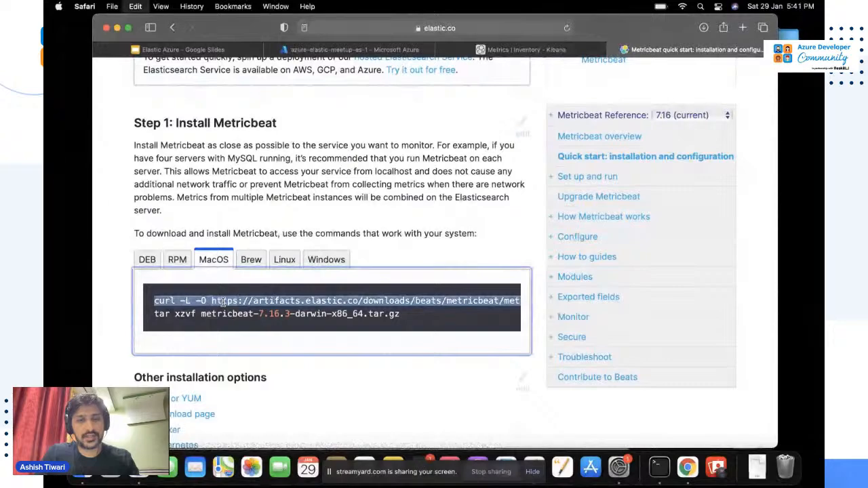
key(super+Tab)
key(super+Tab)
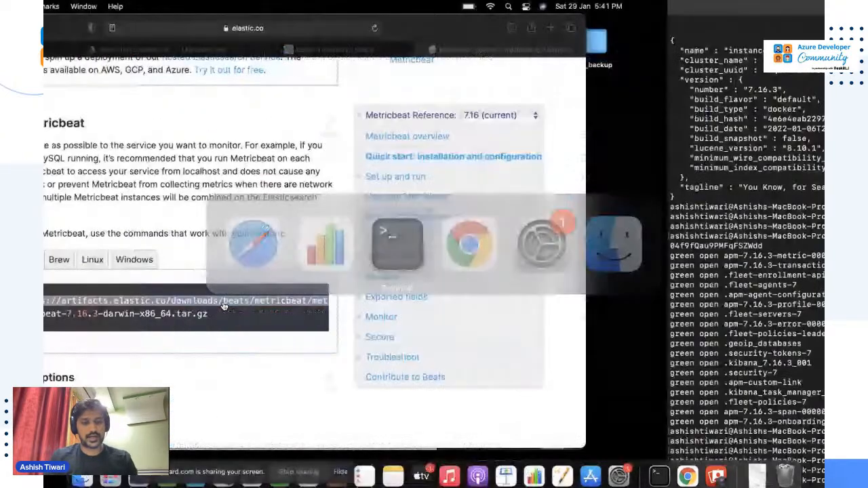
Paste and run the curl -L -O command downloading metricbeat-7.16.3-darwin-x86_64.tar.gz.
key(super+v)
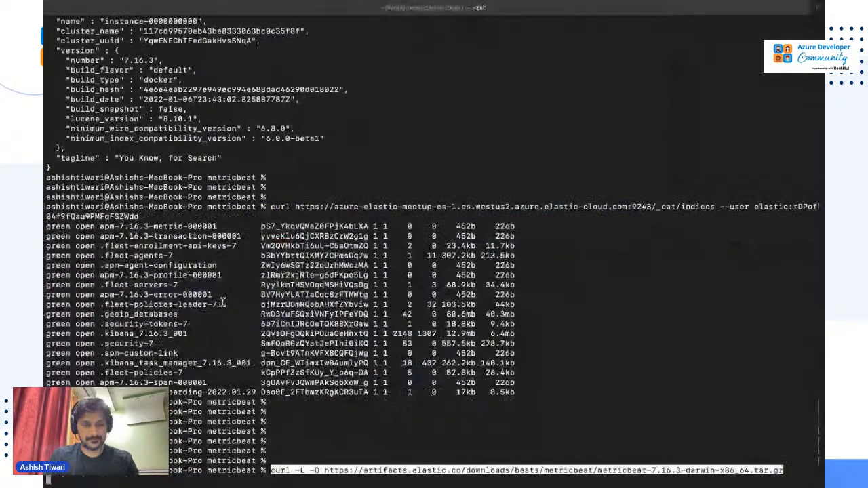
key(Return)
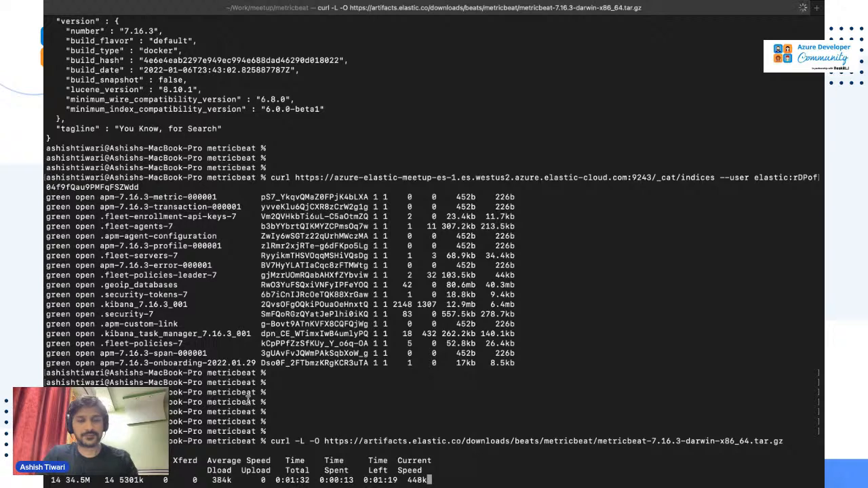
key(super+Tab)
key(super+Tab)
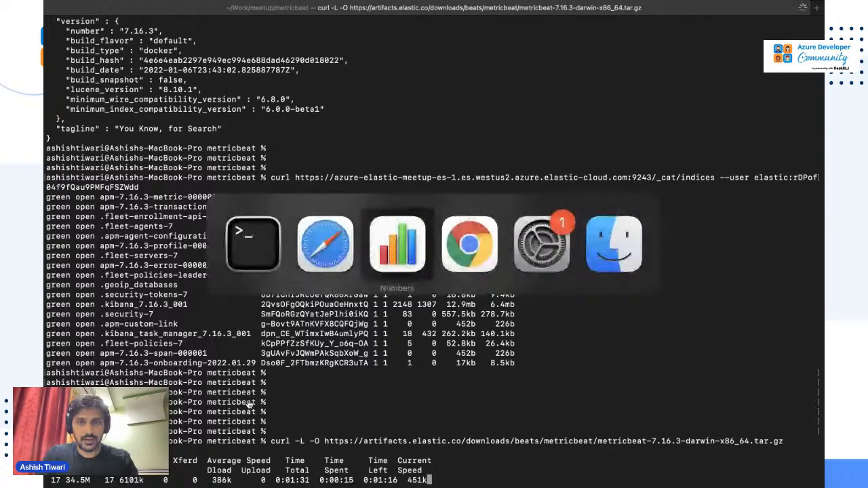
key(super+Tab)
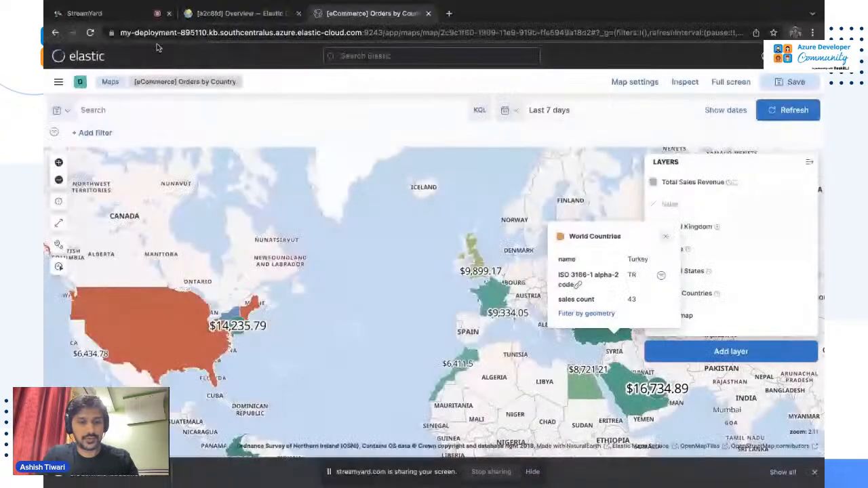
Close the Orders by Country map tab and enter Kibana for elastic-cloud-dep-1 via Explore on my own.
key(super+w)
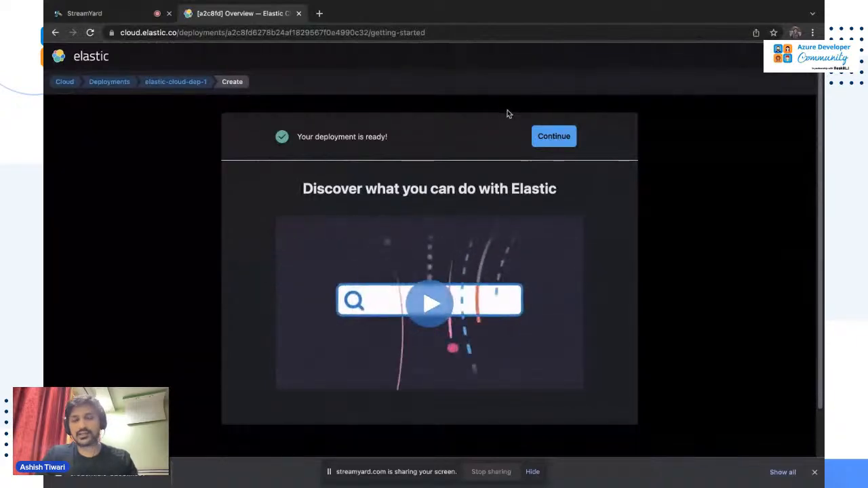
click(562, 139)
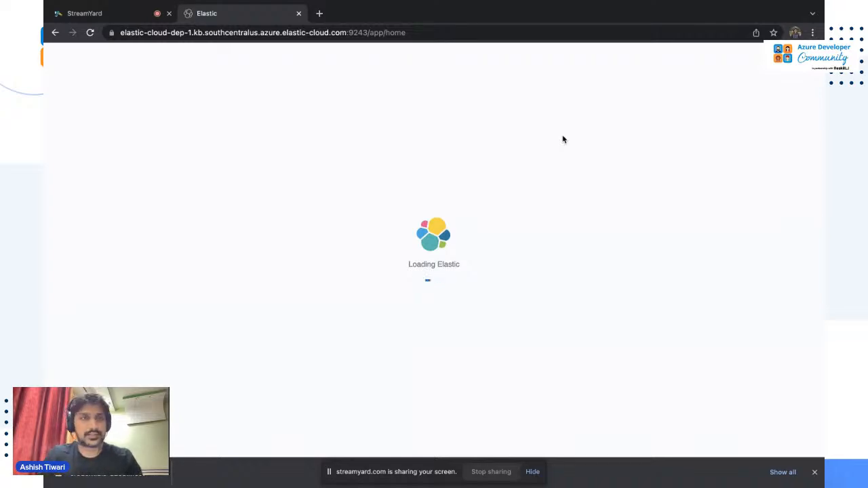
key(ctrl+Left)
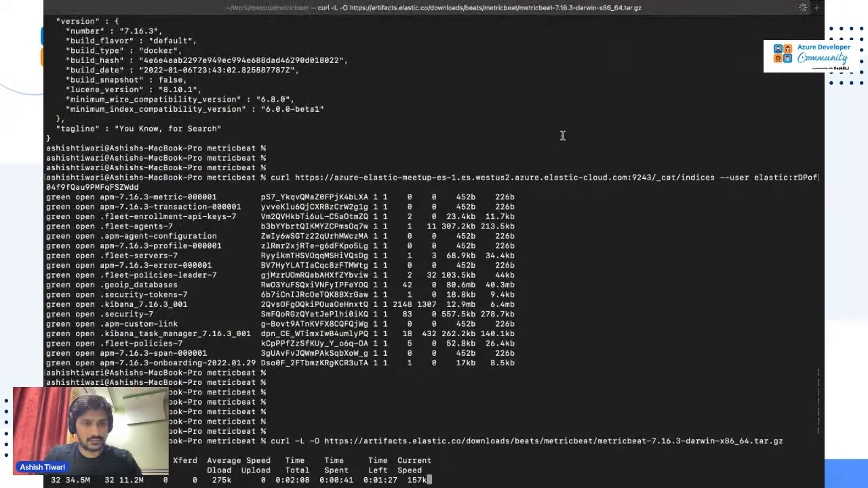
key(ctrl+Right)
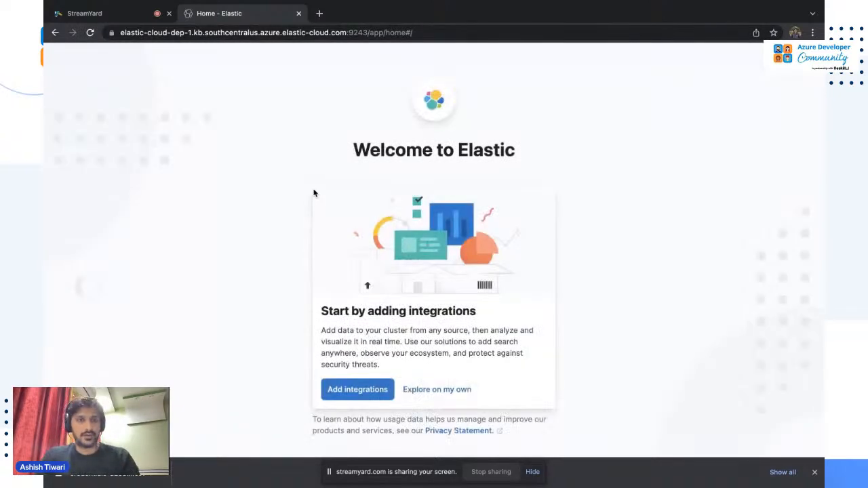
click(440, 395)
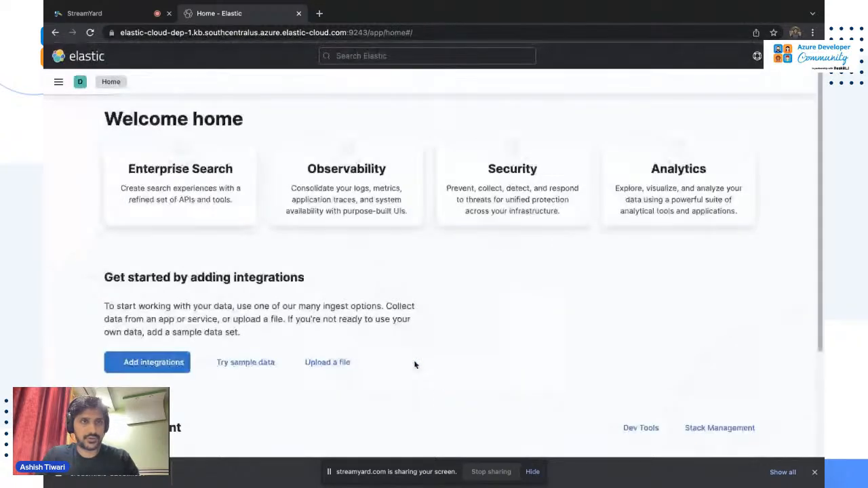
Return to the deployment overview through Manage this deployment and view its application endpoints.
click(59, 82)
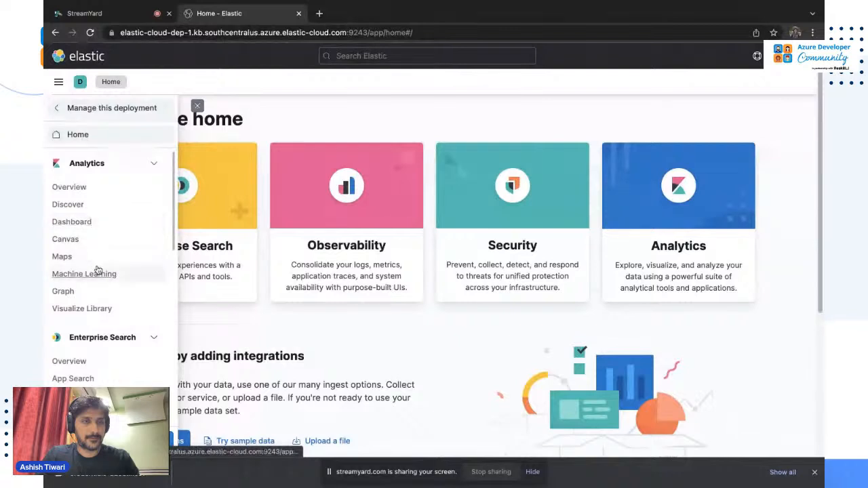
scroll(97, 298, down, 2)
scroll(97, 299, up, 2)
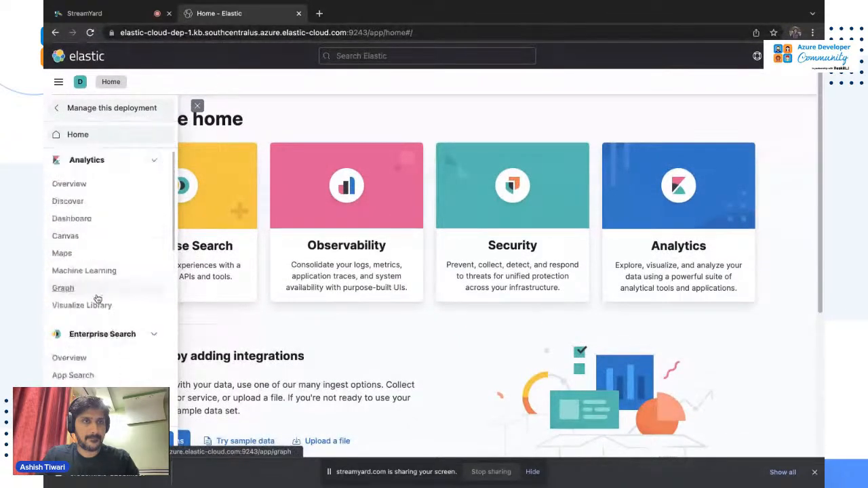
click(102, 108)
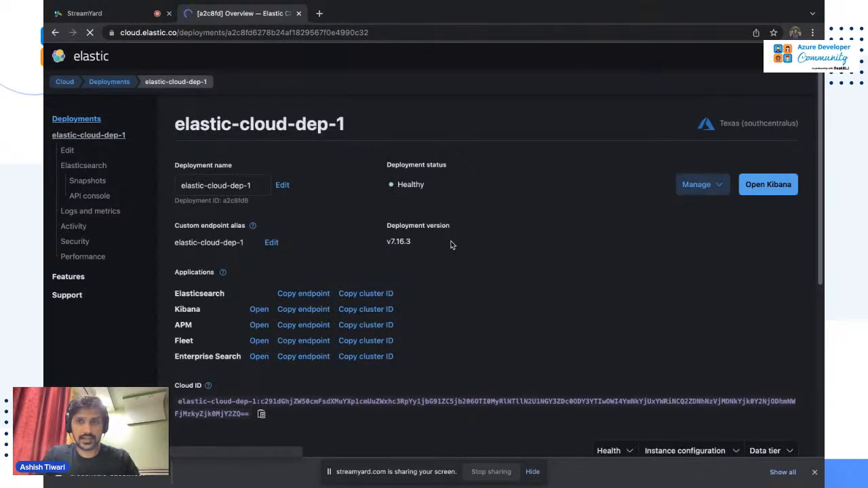
scroll(452, 244, down, 1)
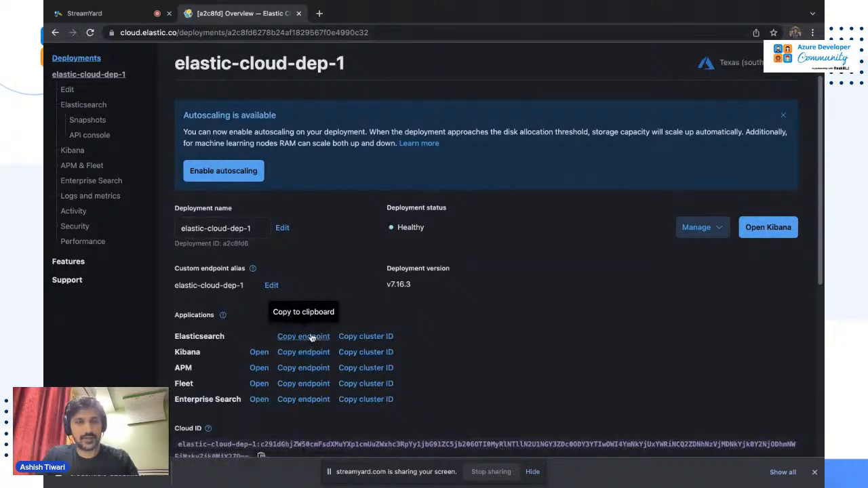
scroll(311, 338, down, 1)
key(super+Tab)
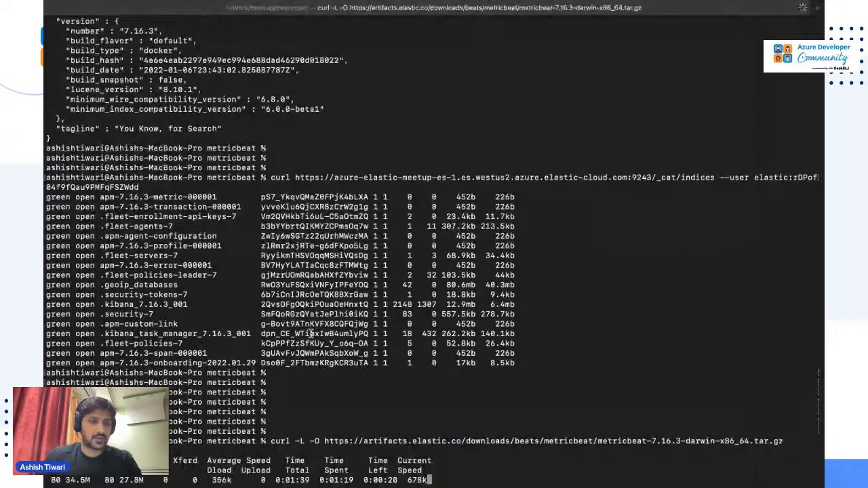
key(super+Tab)
key(super+Tab)
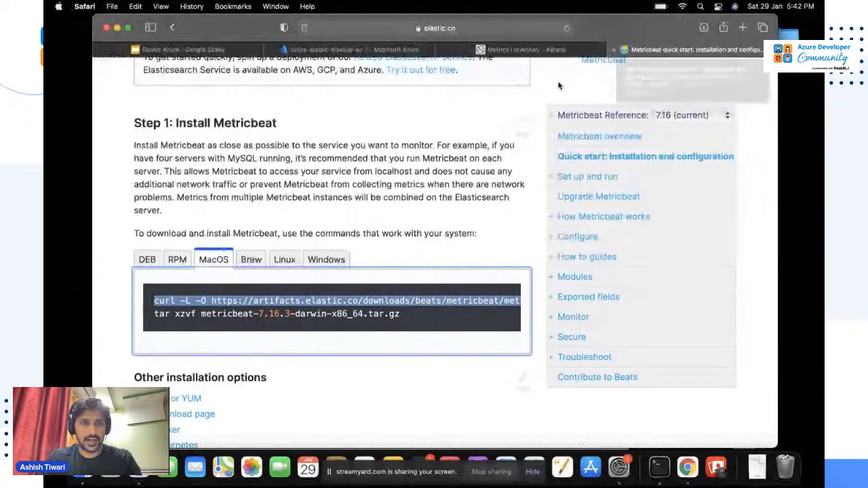
Search 'metric beat' in a new tab and open the Metricbeat documentation's Modules page.
click(525, 52)
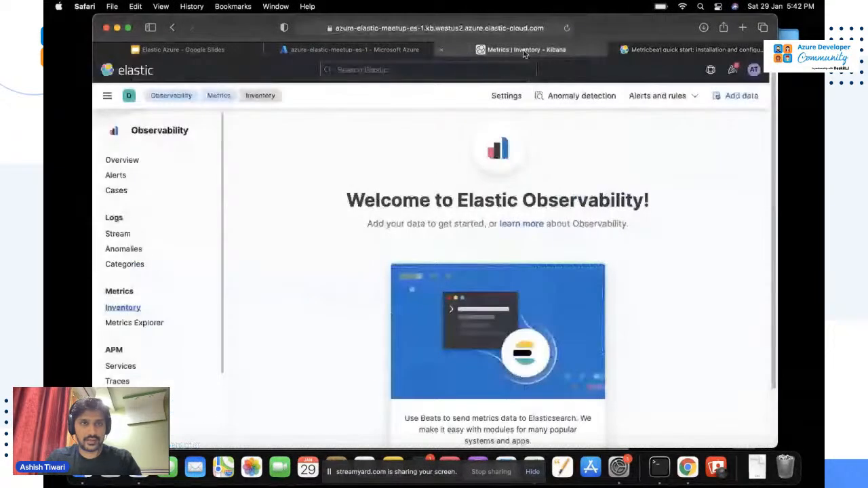
key(super+t)
text(metric be)
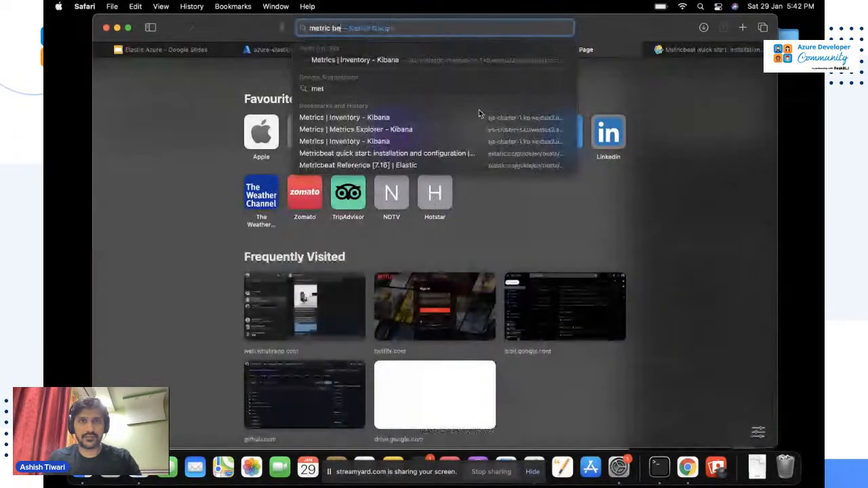
text(at)
key(Return)
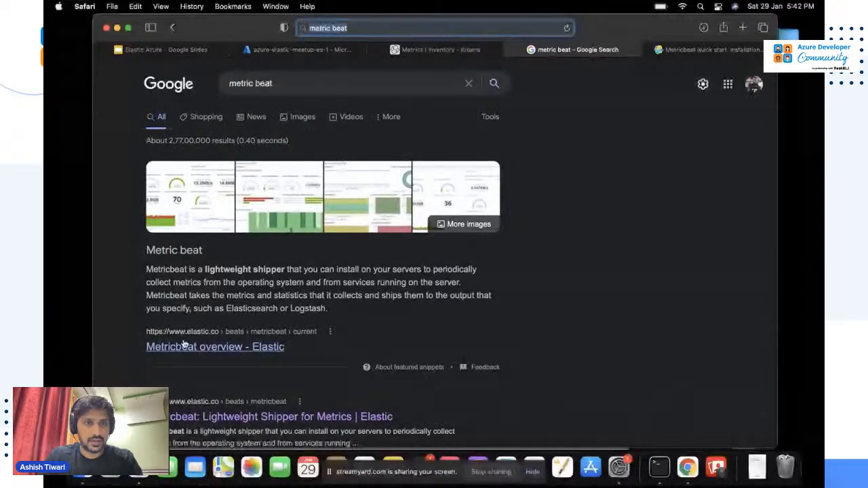
scroll(183, 346, down, 2)
click(196, 365)
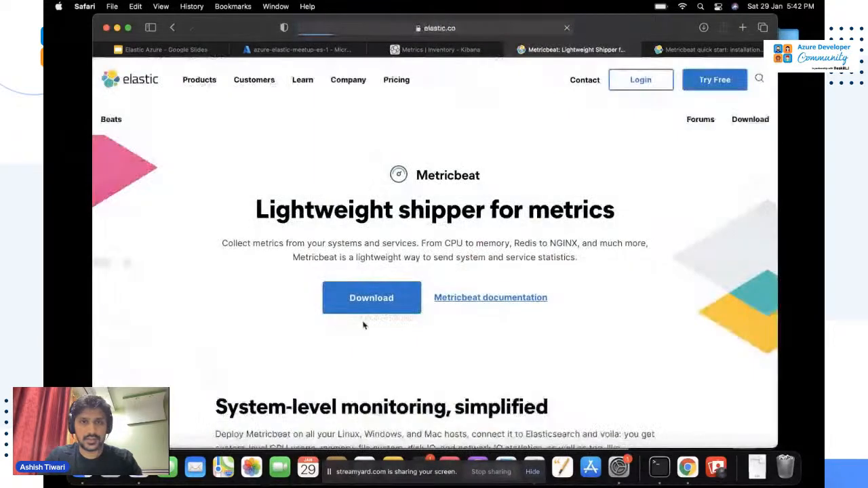
scroll(363, 325, down, 2)
click(477, 233)
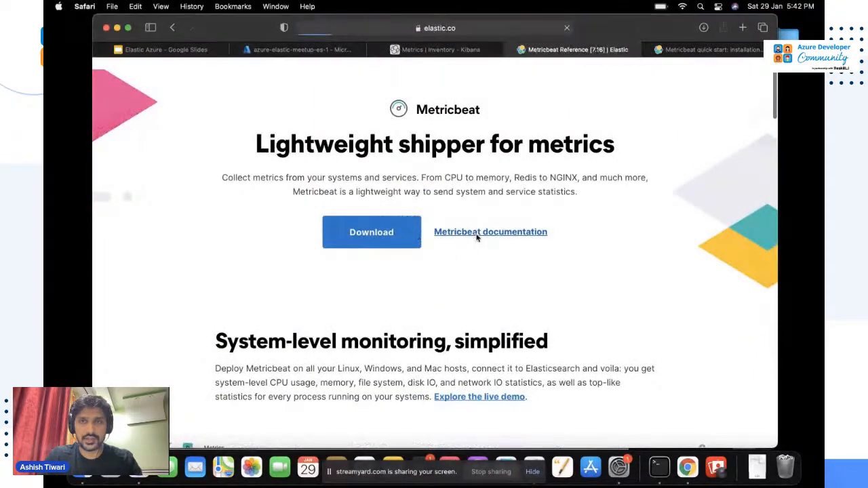
scroll(298, 273, down, 2)
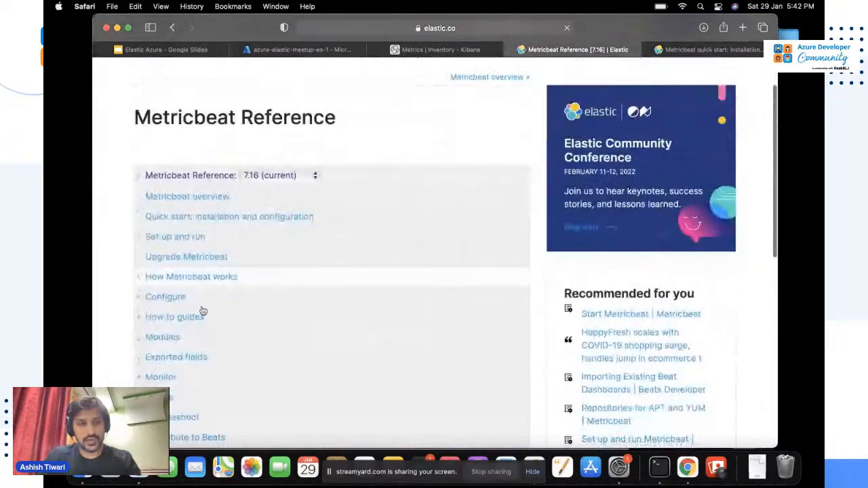
click(162, 339)
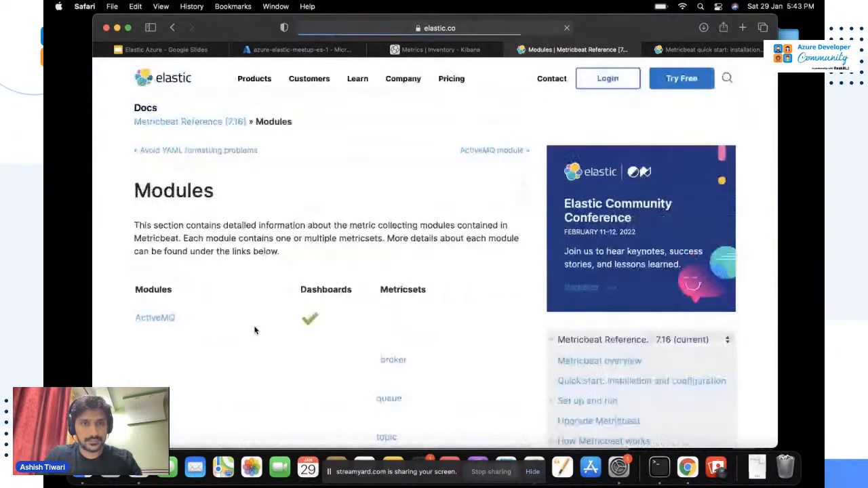
Scroll through the Modules reference's list of supported Metricbeat modules.
scroll(255, 330, down, 3)
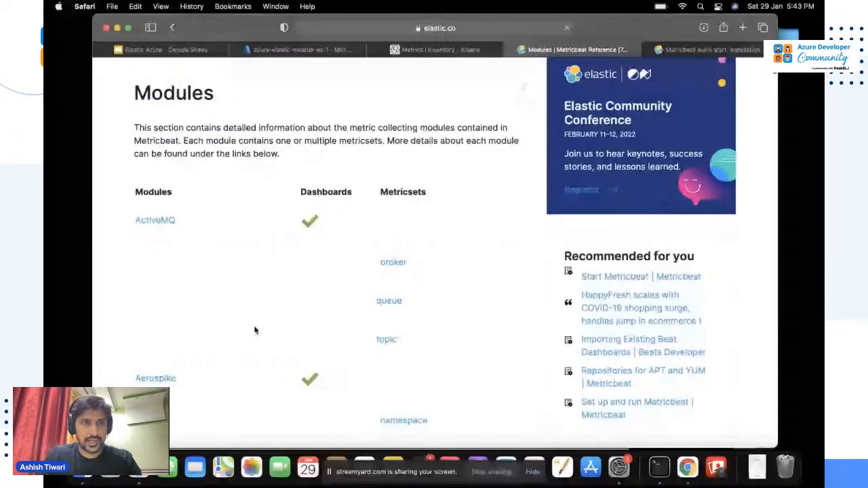
scroll(255, 331, down, 6)
scroll(255, 330, down, 11)
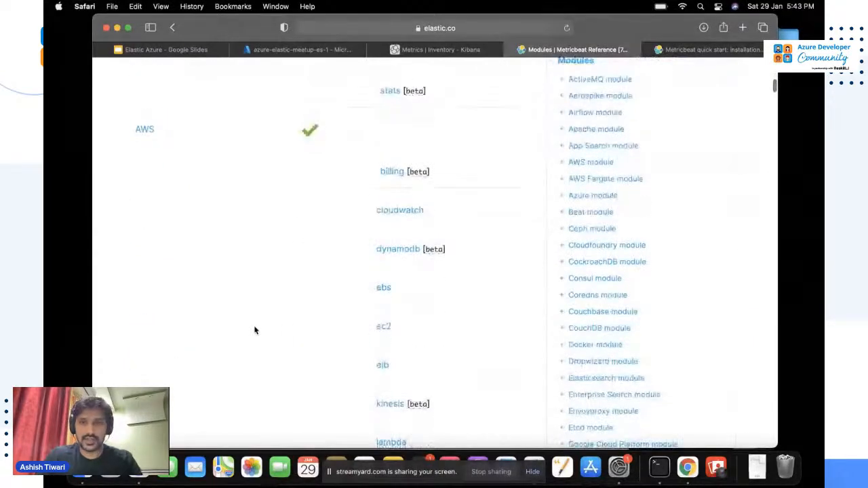
scroll(661, 238, down, 4)
scroll(662, 239, down, 5)
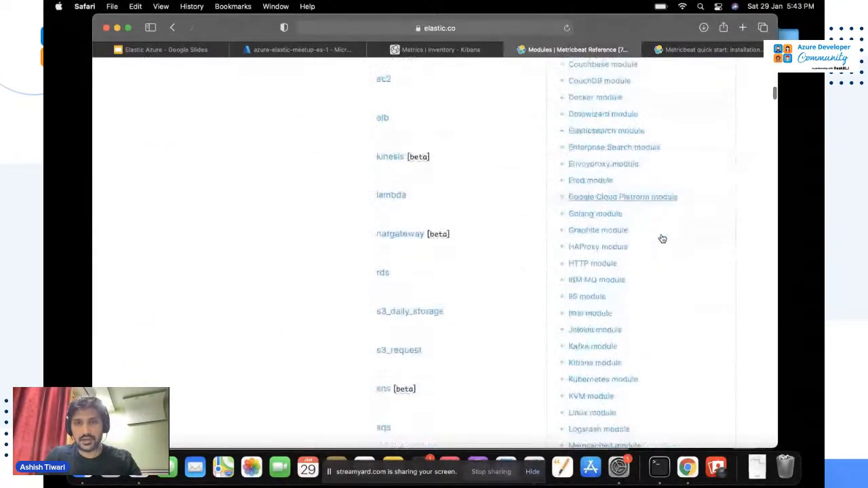
scroll(637, 257, down, 4)
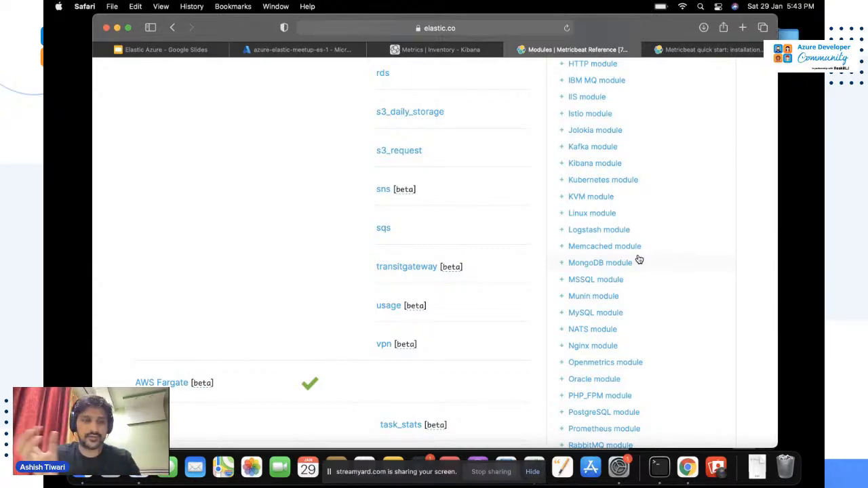
Run ls in Terminal to confirm the Metricbeat archive finished downloading.
key(super+Tab)
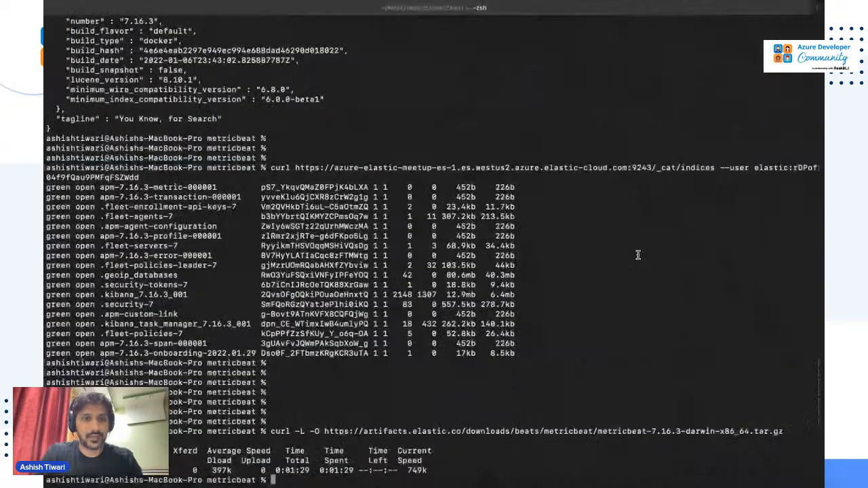
text(ls)
key(Return)
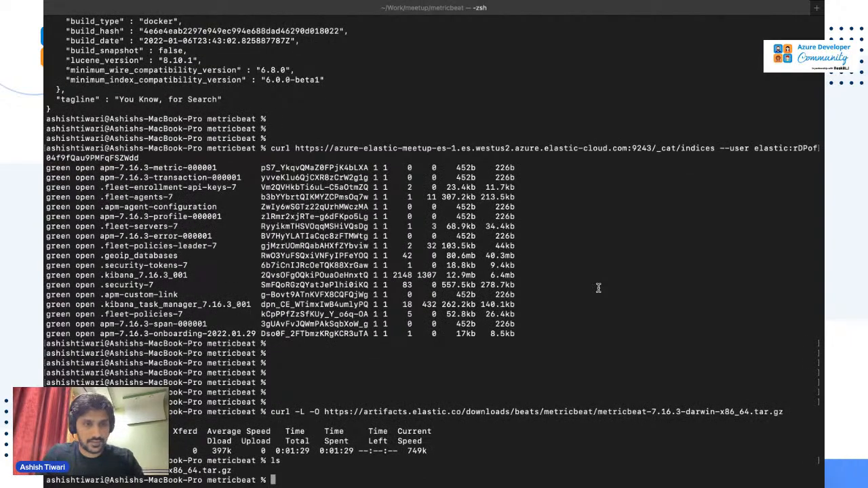
key(super+Tab)
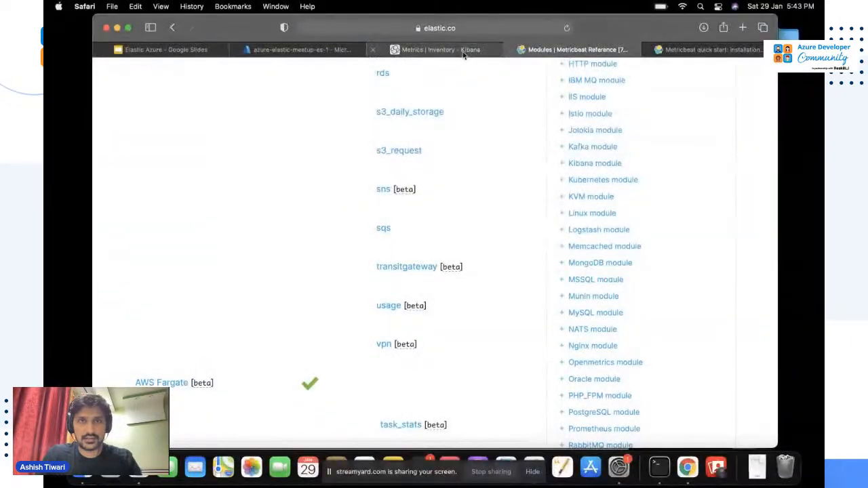
click(464, 54)
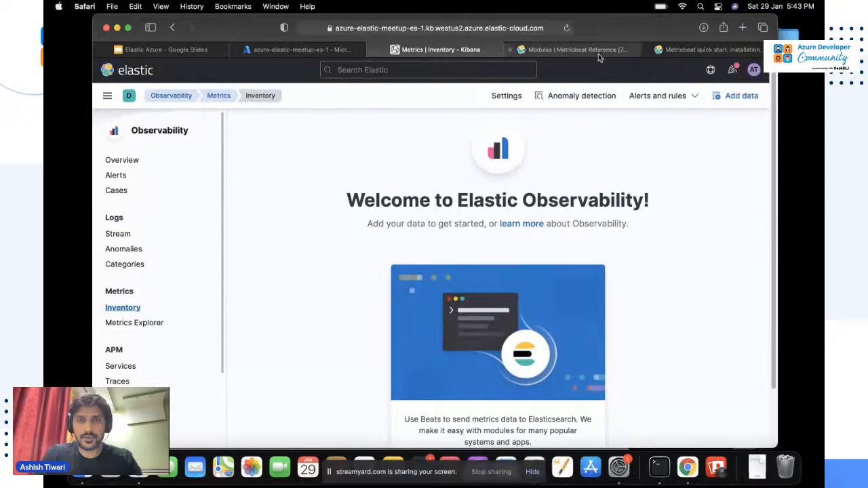
Select and copy the tar xzvf metricbeat-7.16.3 line from the quick start's MacOS code block.
click(598, 52)
scroll(539, 188, up, 15)
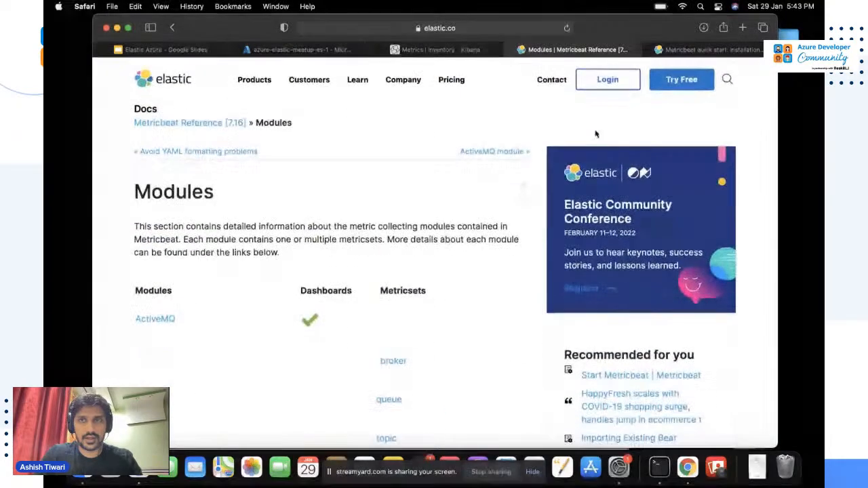
click(706, 53)
scroll(392, 271, down, 1)
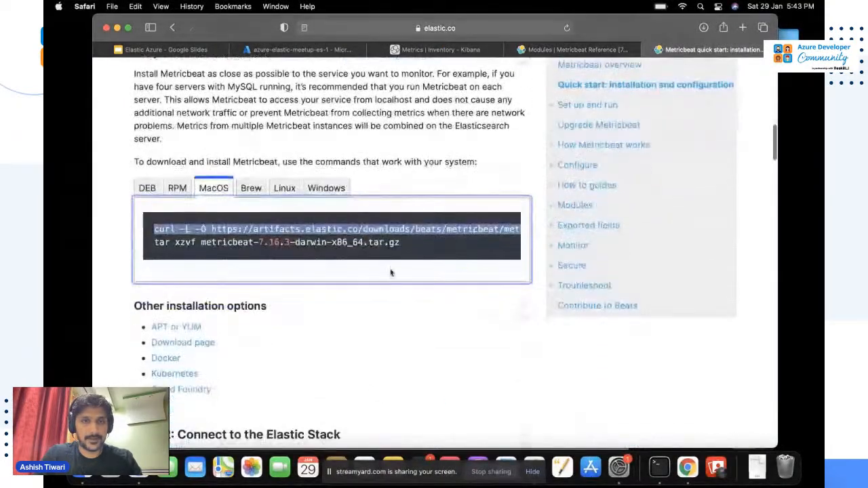
triple_click(353, 243)
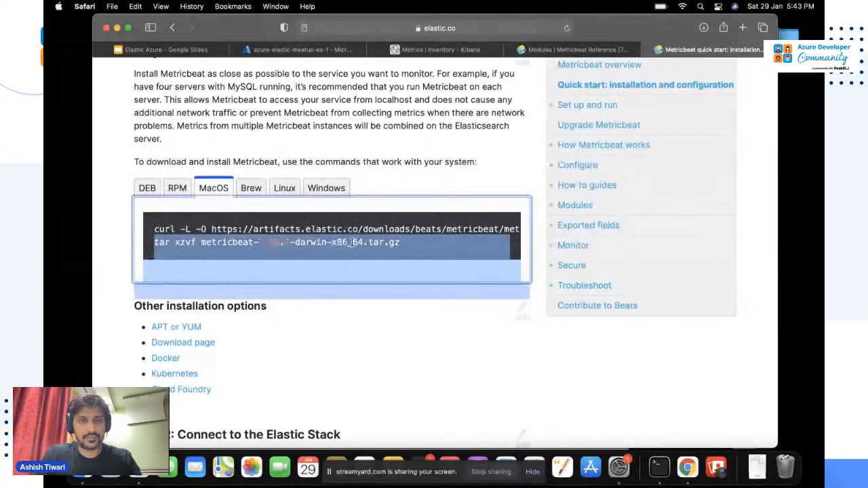
double_click(352, 243)
triple_click(399, 244)
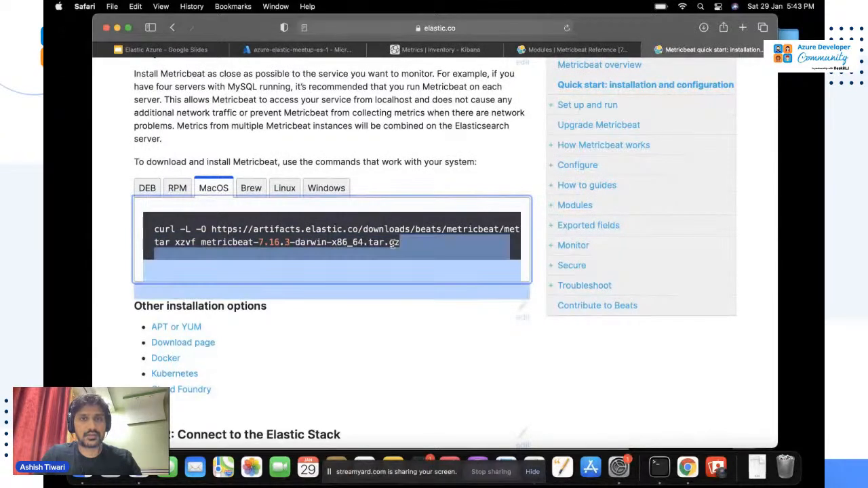
click(392, 242)
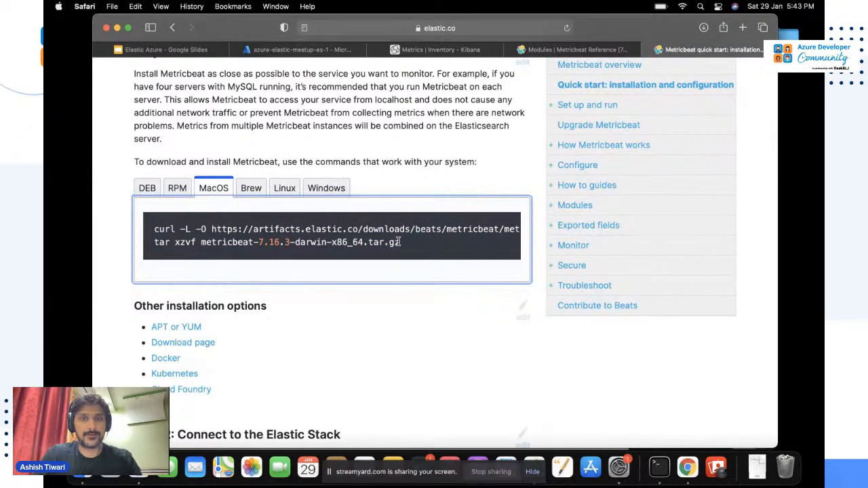
drag(400, 242, 317, 245)
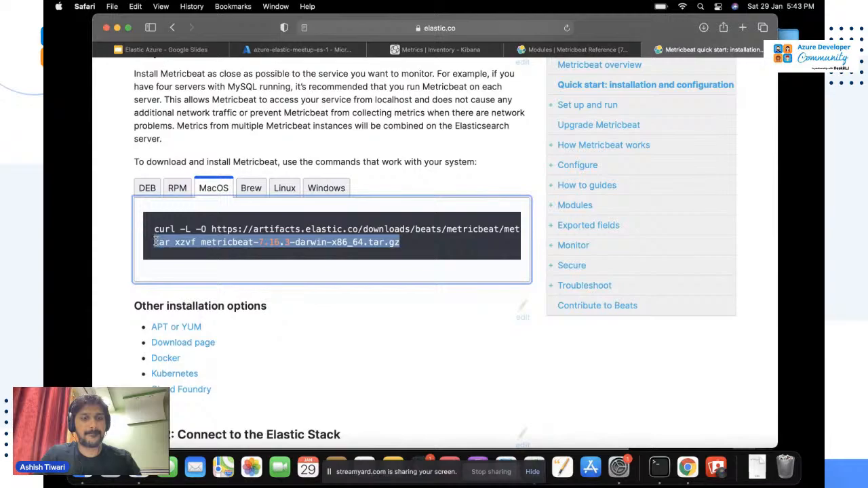
key(super+c)
key(super+Tab)
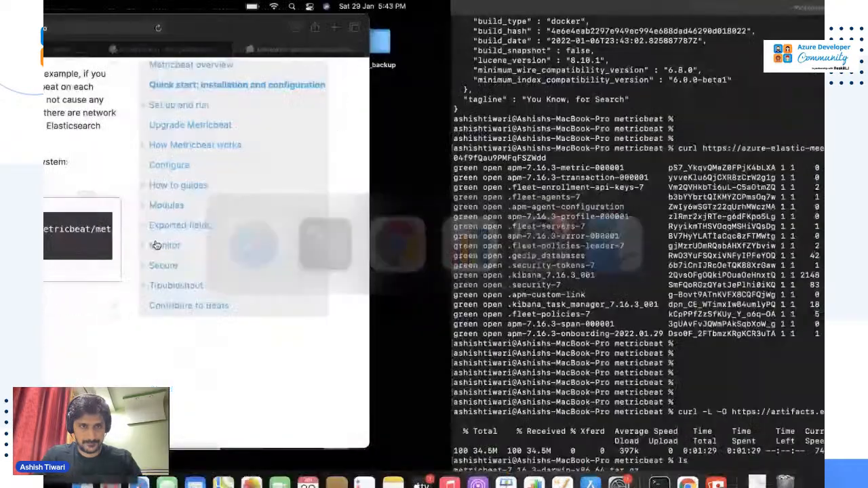
Run the tar command to extract the Metricbeat archive and list the folder contents.
key(super+v)
key(Return)
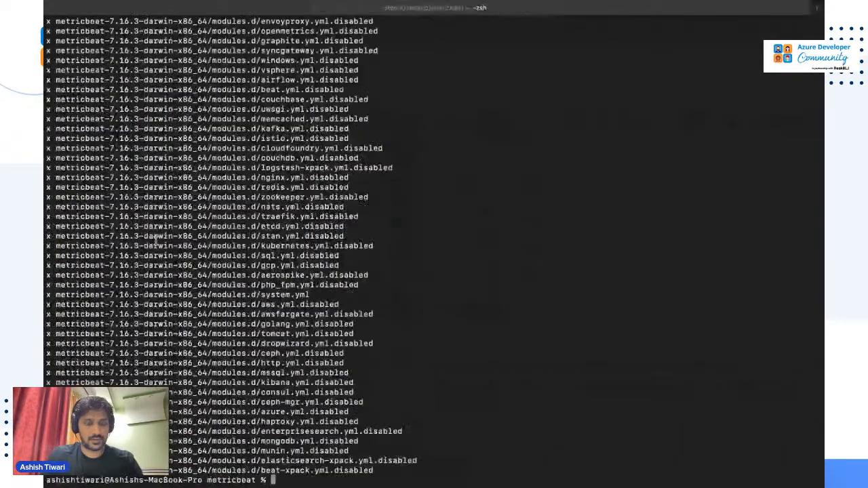
text(ls)
key(Return)
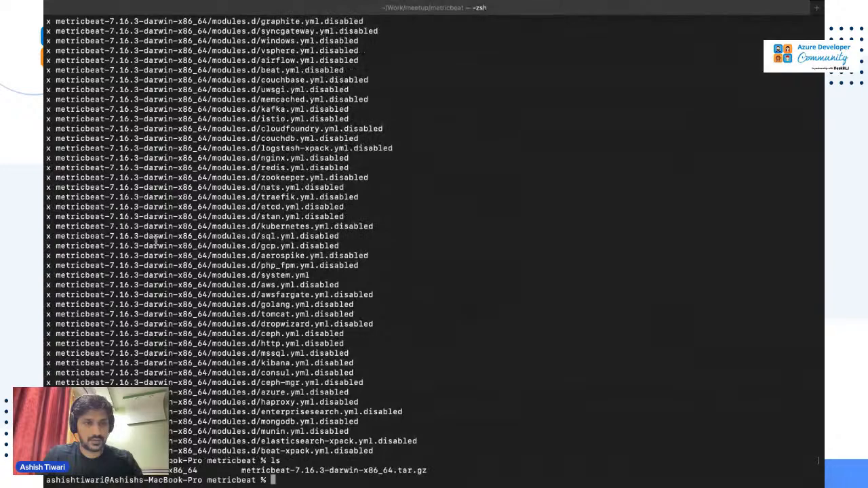
key(super+Tab)
scroll(204, 306, down, 5)
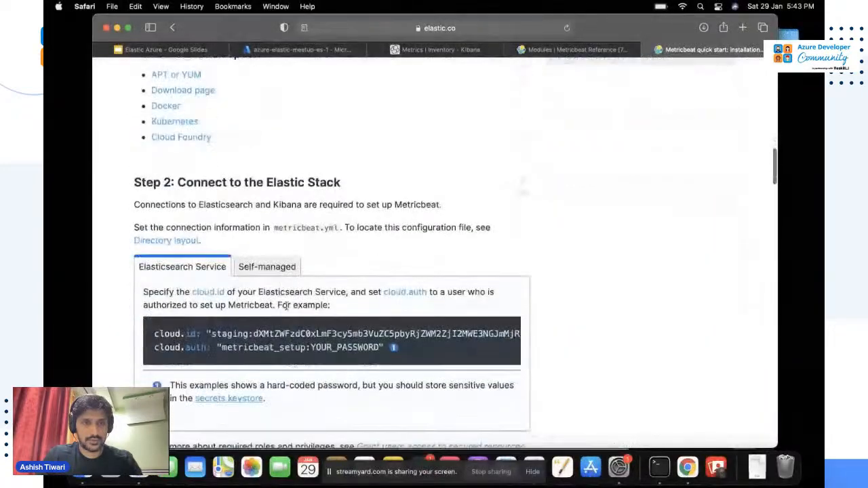
scroll(293, 313, up, 2)
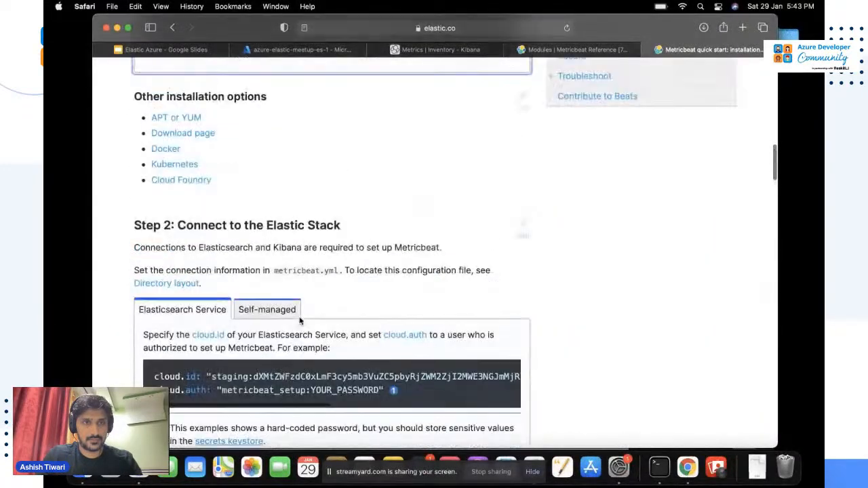
scroll(301, 320, up, 3)
scroll(300, 319, down, 9)
key(ctrl+Right)
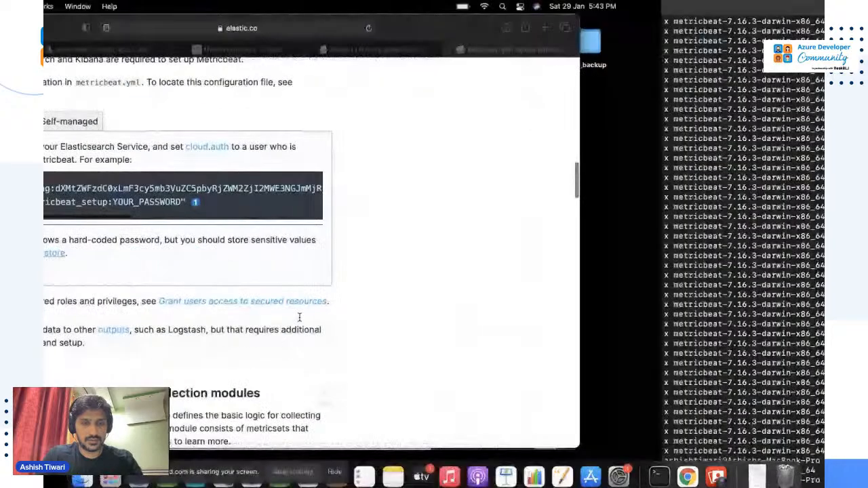
Change into metricbeat-7.16.3-darwin-x86_64 and list its files.
text(cd metr)
key(Tab)
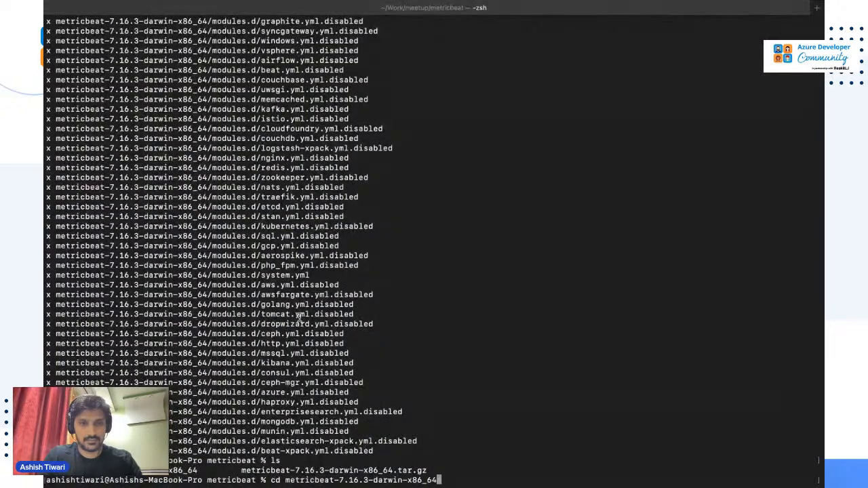
key(Return)
text(ls)
key(Return)
key(Return)
key(Return)
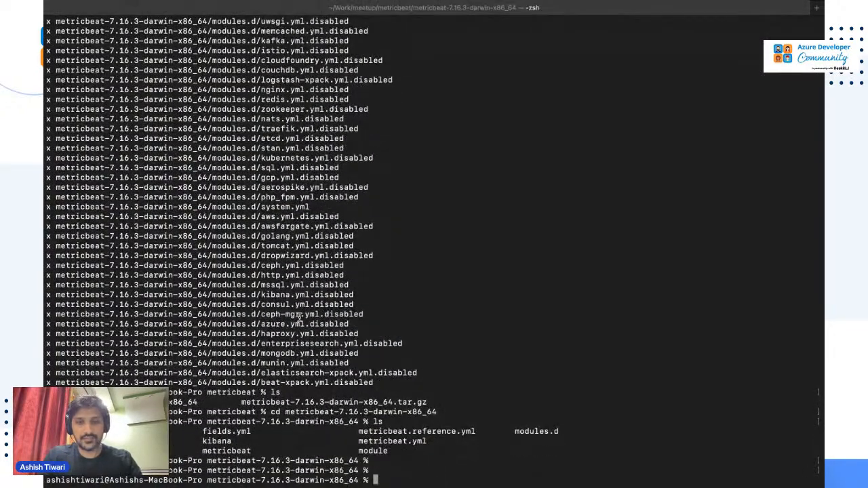
Open metricbeat.yml in vim.
text(vim metr)
key(Tab)
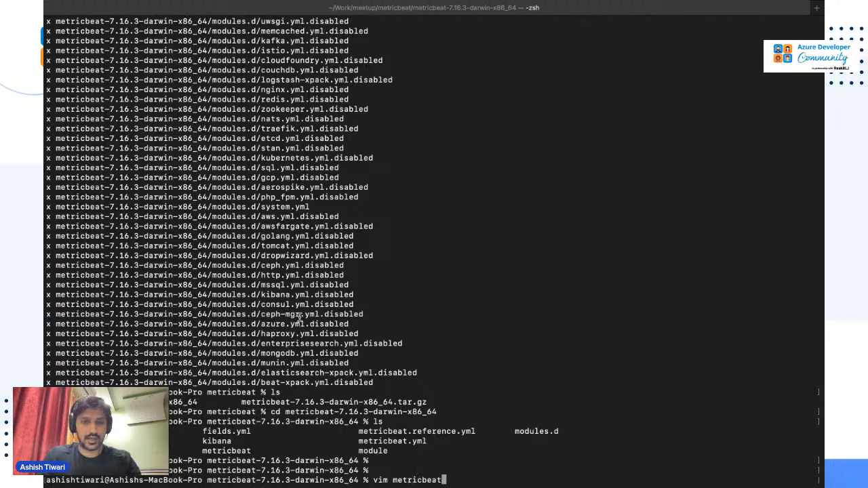
text(.)
key(Tab)
text(y)
key(Tab)
key(Return)
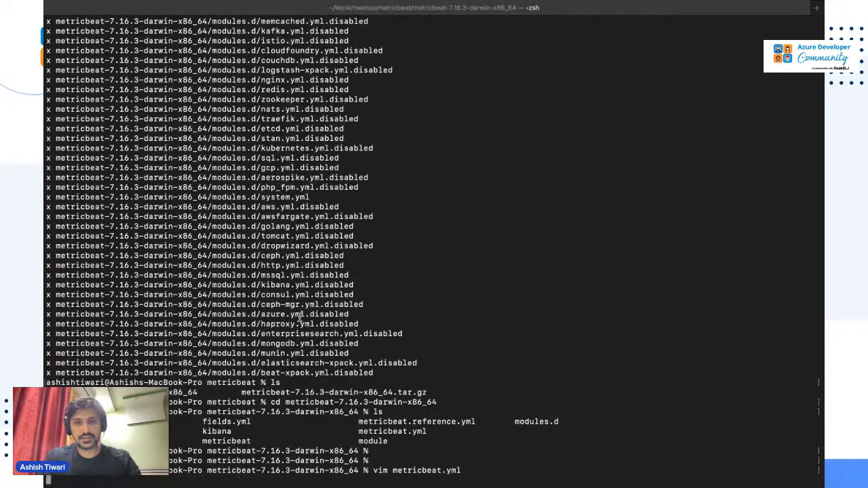
Find the cloud_id section in metricbeat.yml and copy the deployment password from the spreadsheet.
text(/)
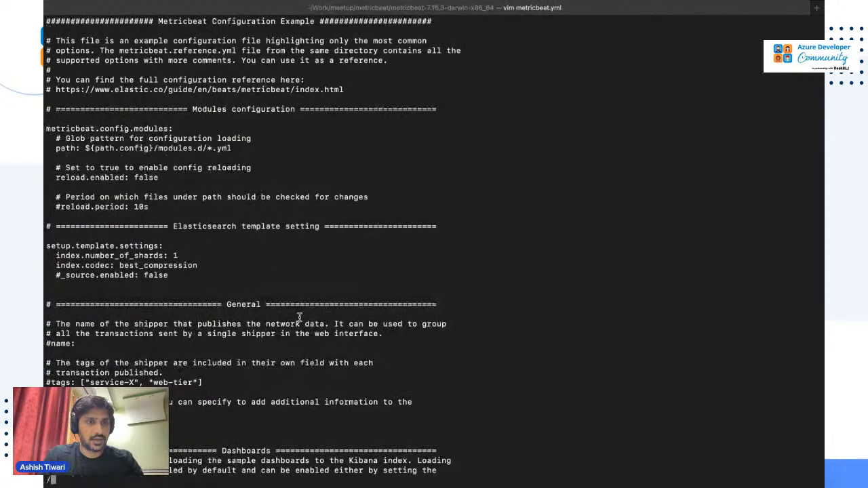
text(cloud_id)
key(Return)
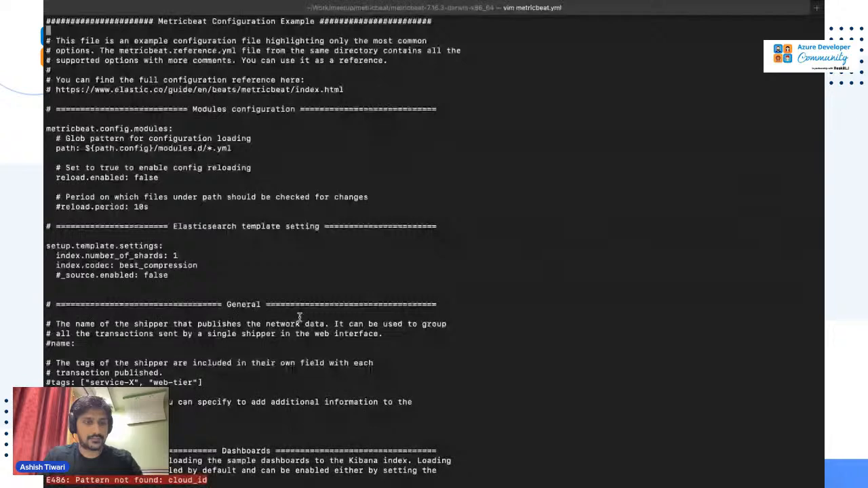
text(/clou)
key(Return)
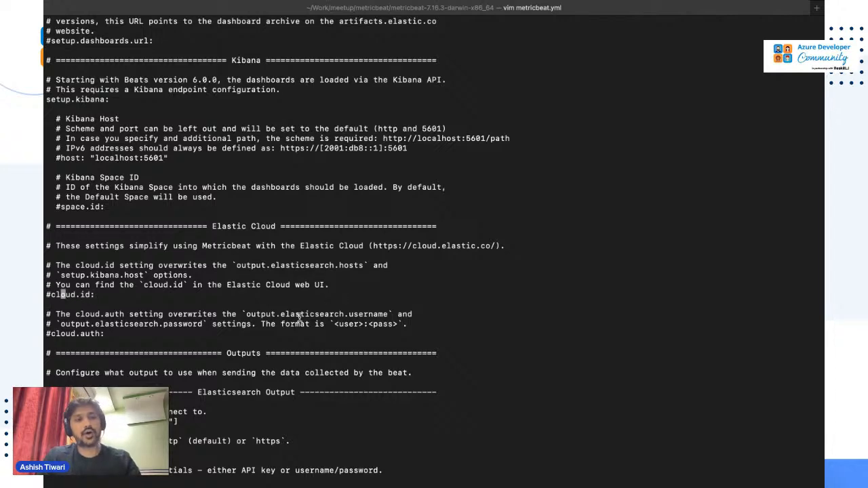
key(super+Tab)
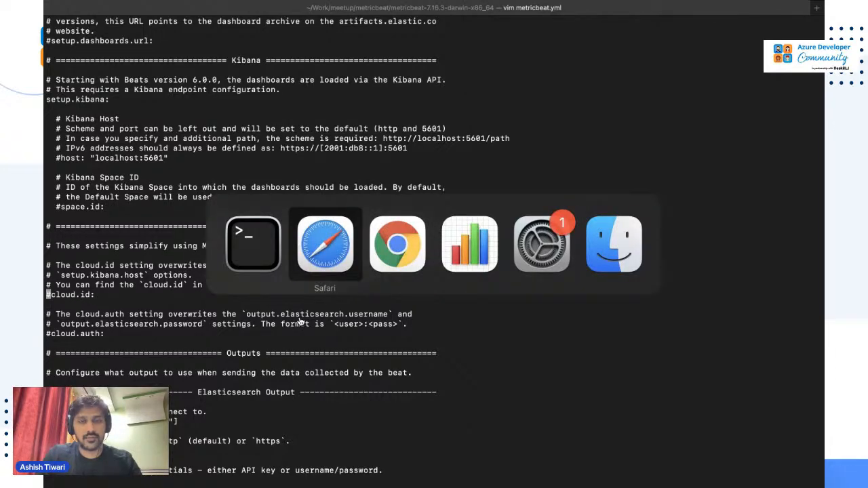
key(super+Tab)
key(super+Tab)
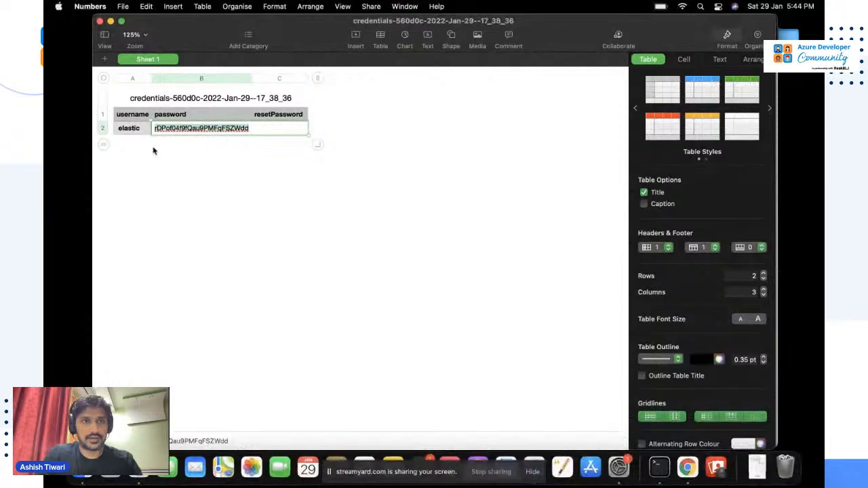
key(super+c)
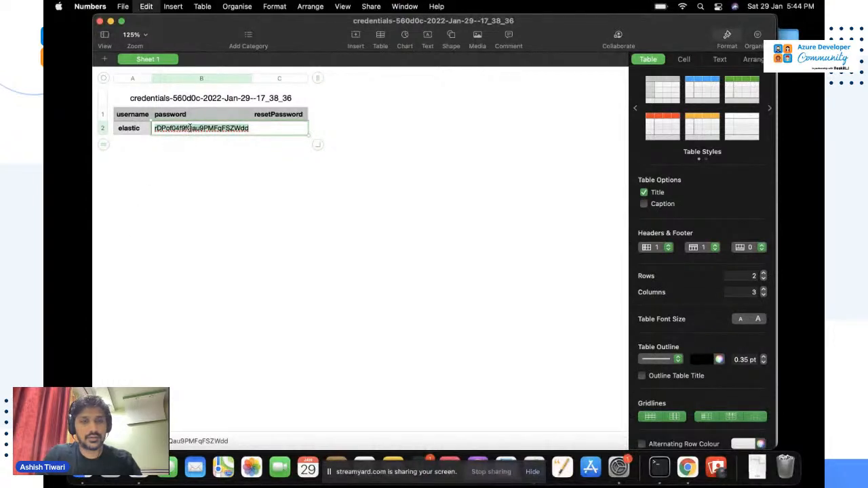
key(super+Tab)
Uncomment cloud.auth, set it to "elastic:" plus the pasted password, and save metricbeat.yml.
key(j)
key(j)
key(j)
key(j)
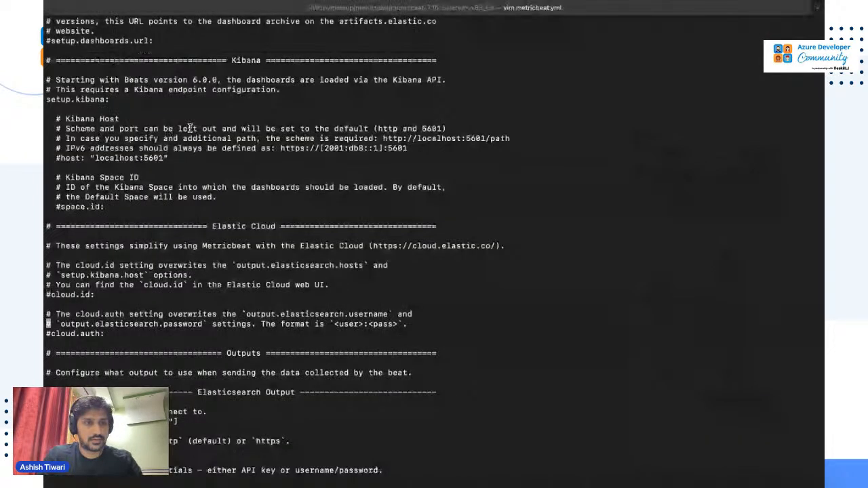
key(x)
key(l)
key(l)
key(l)
key(l)
key(l)
key(l)
key(l)
key(l)
key(l)
key(l)
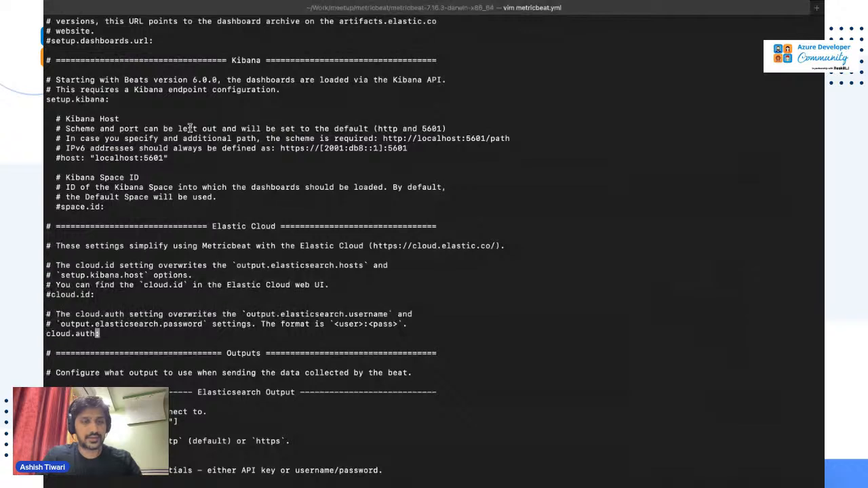
text(a)
text(")
key(BackSpace)
text(")
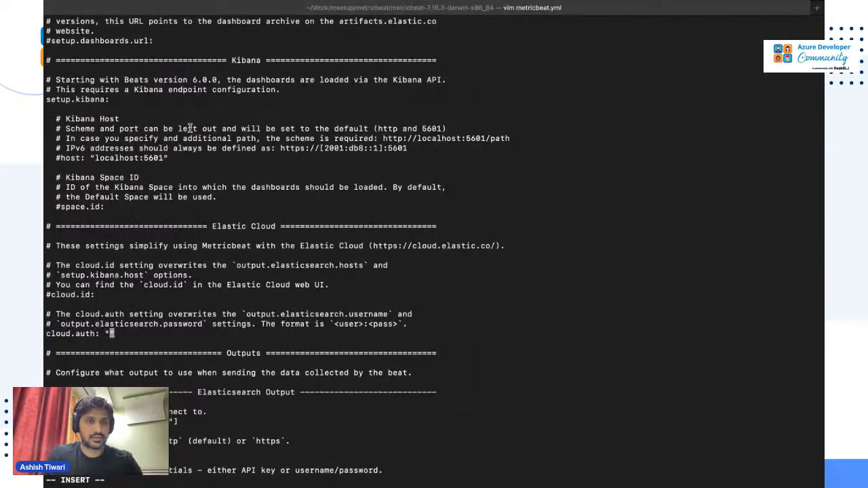
text(elasti)
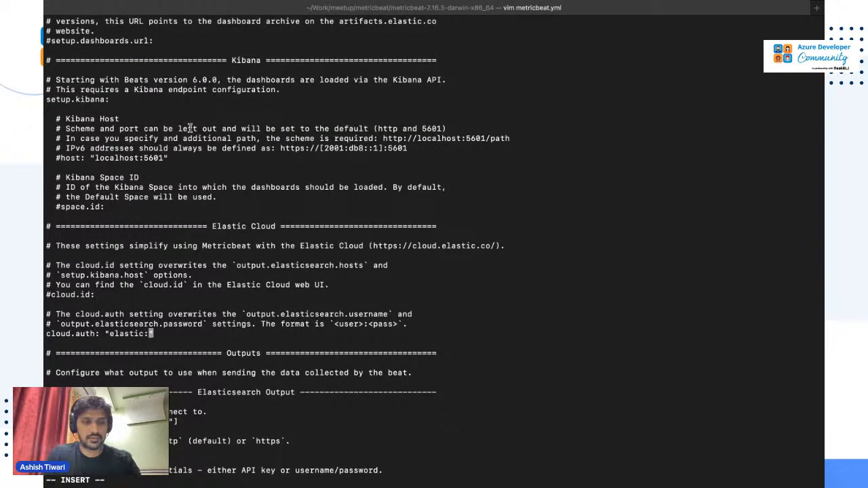
text(c:)
key(super+v)
text(")
key(Escape)
text(:w)
key(Return)
key(k)
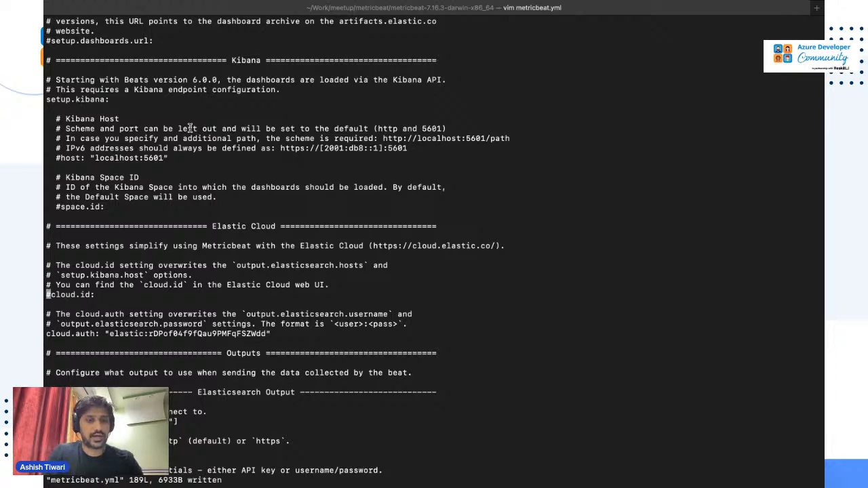
Uncomment the cloud.id setting and go back to the credentials spreadsheet.
key(x)
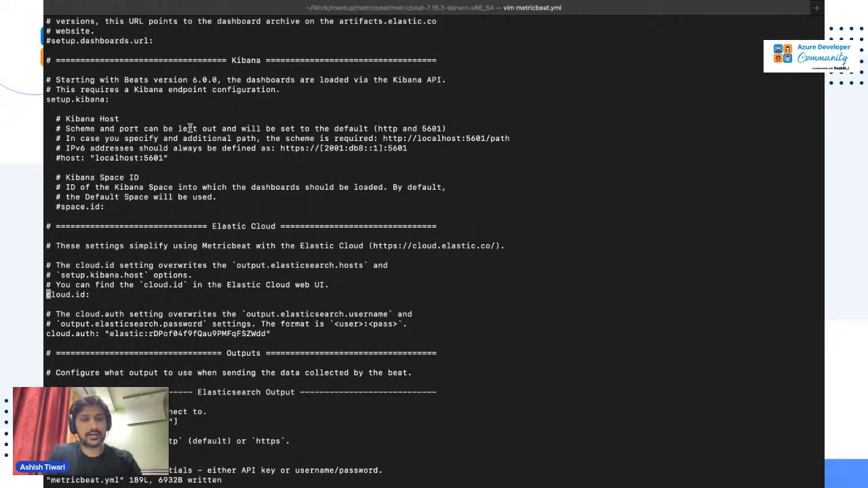
key(super+Tab)
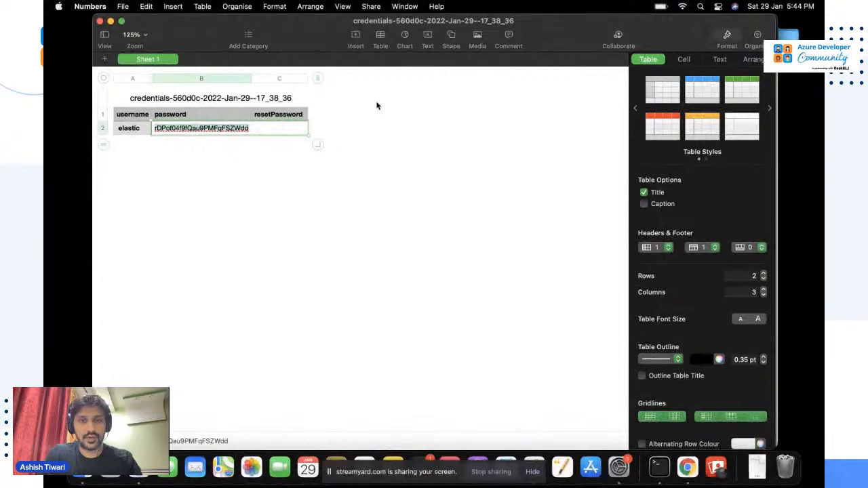
key(super+Tab)
key(super+Tab)
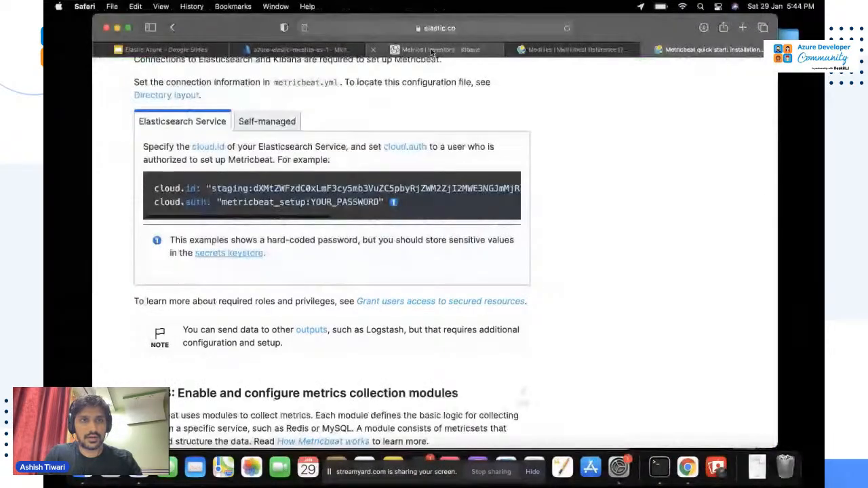
Copy the Cloud ID from the azure-elastic-meetup-es-1 deployment overview in Elastic Cloud.
click(432, 50)
click(107, 95)
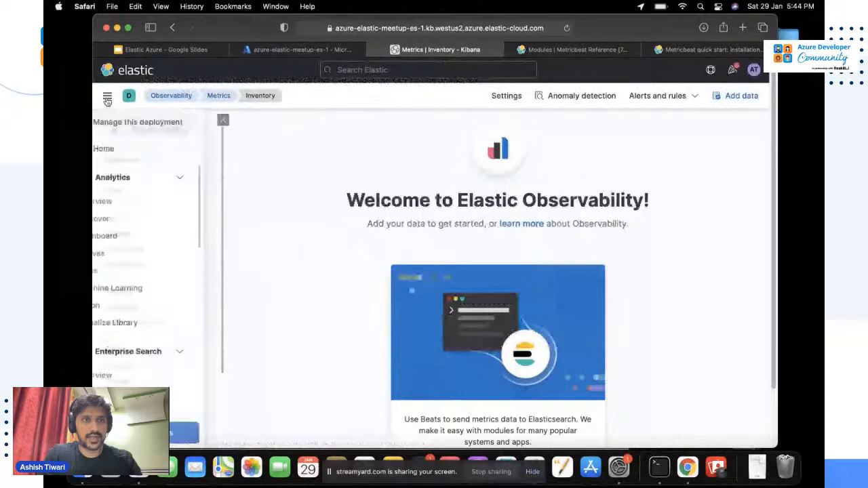
click(139, 123)
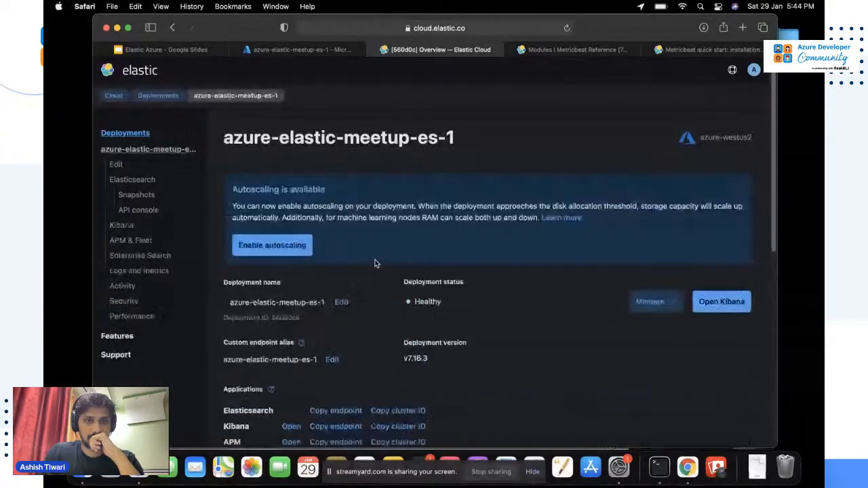
scroll(375, 264, down, 5)
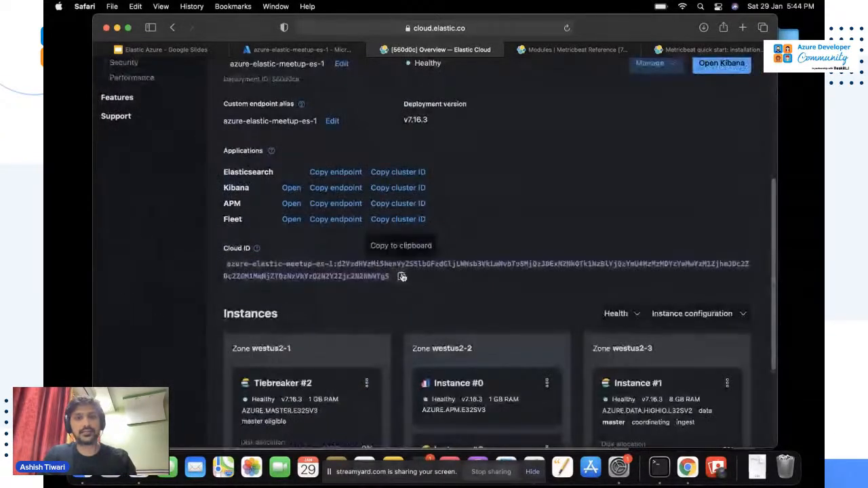
click(401, 276)
key(super+Tab)
key(super+Tab)
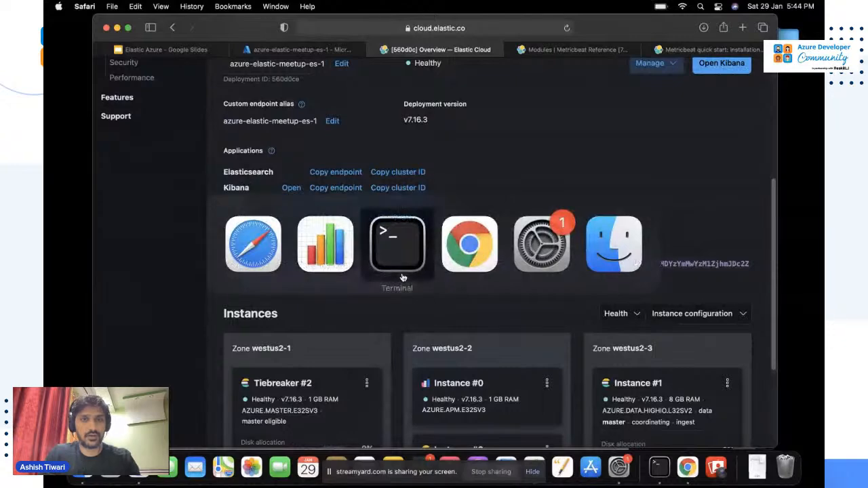
Paste the Cloud ID as the quoted cloud.id value and save metricbeat.yml.
key(Right)
key(Right)
key(Right)
key(Right)
key(Right)
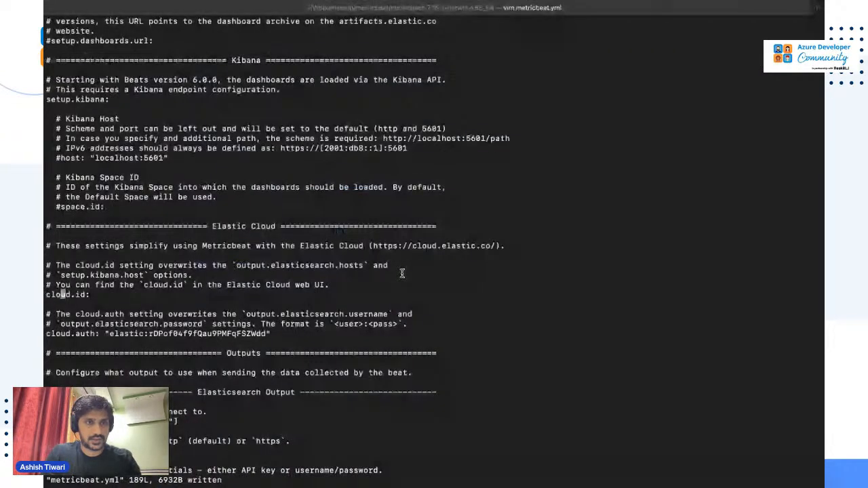
key(shift+a)
text(")
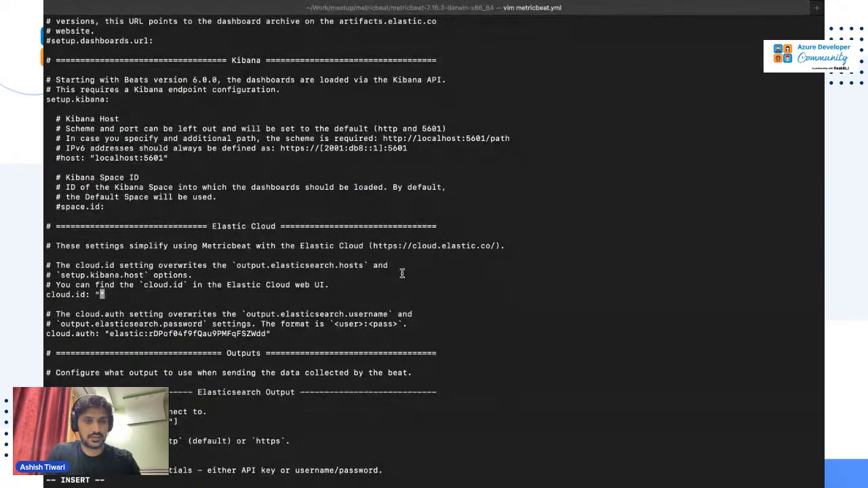
key(super+v)
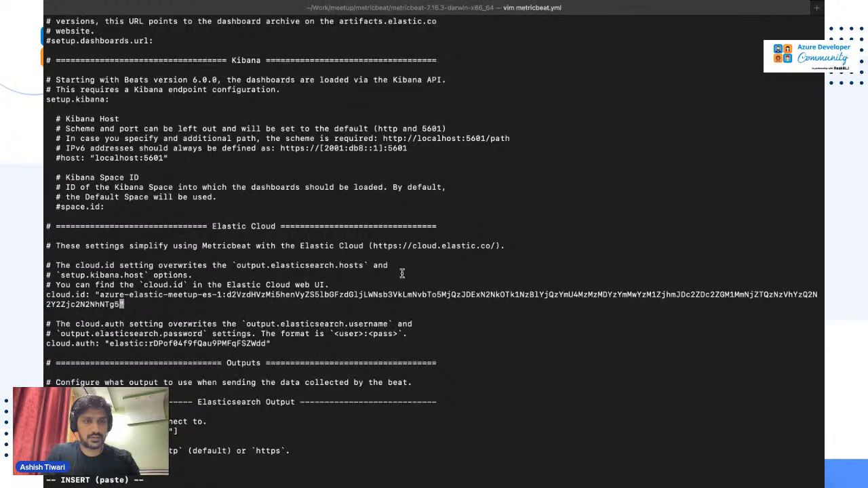
text(")
key(Escape)
text(:w)
key(Return)
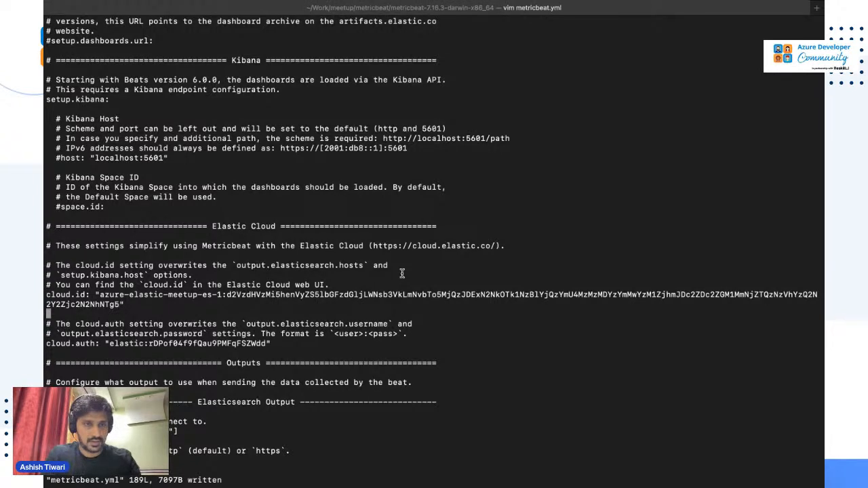
Find the setup.kibana host line, uncomment it and clear its localhost:5601 value.
key(j)
key(j)
key(j)
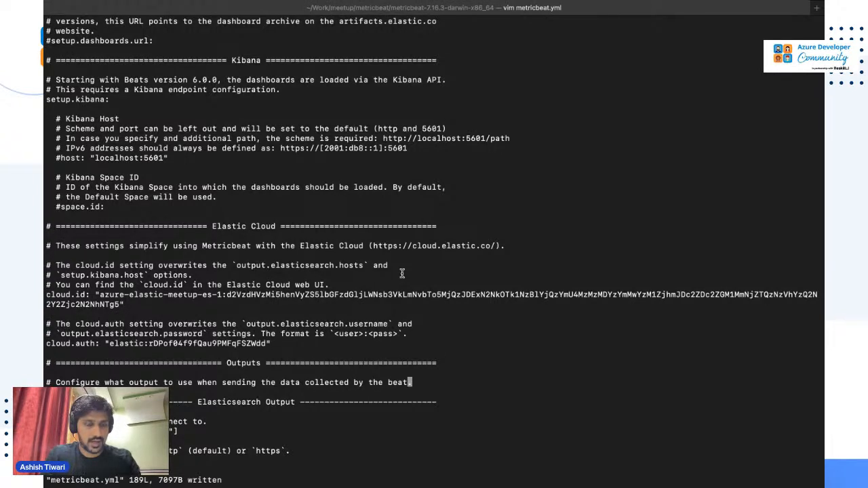
scroll(403, 274, down, 5)
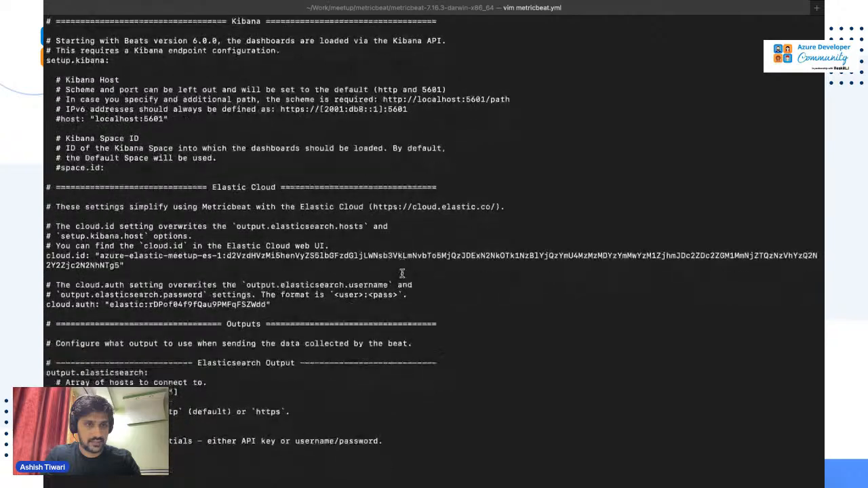
scroll(402, 273, down, 5)
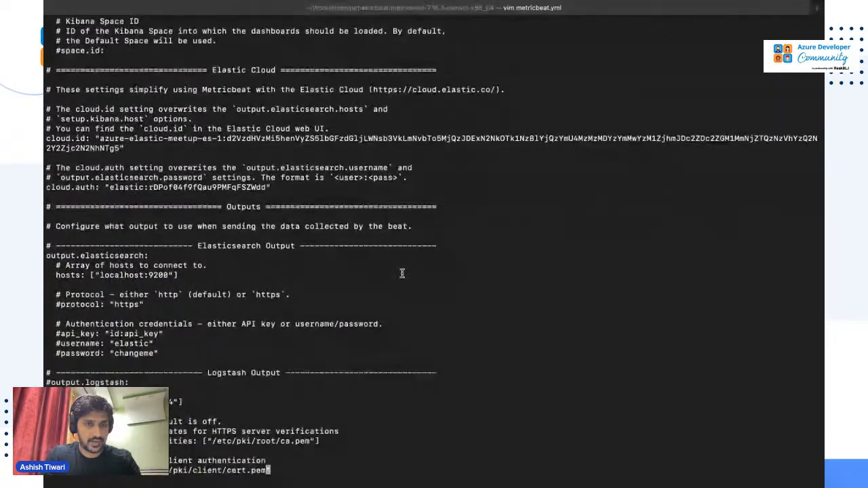
scroll(402, 274, down, 1)
text(/ki)
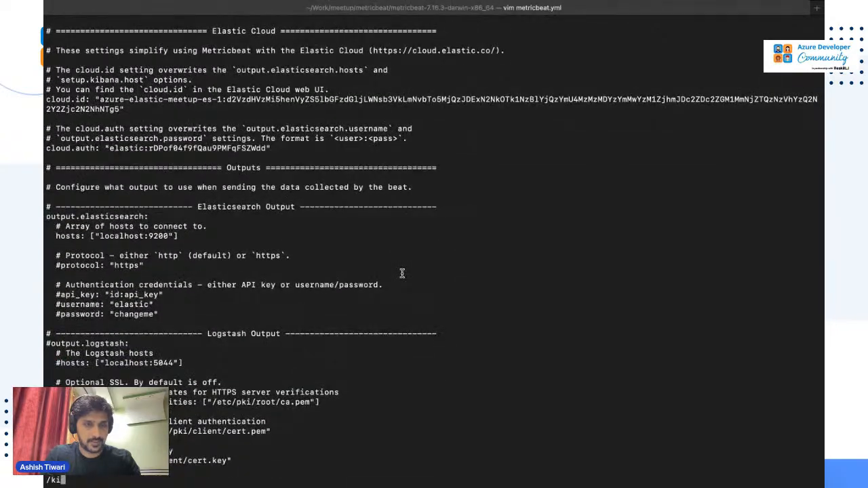
text(bana)
key(Return)
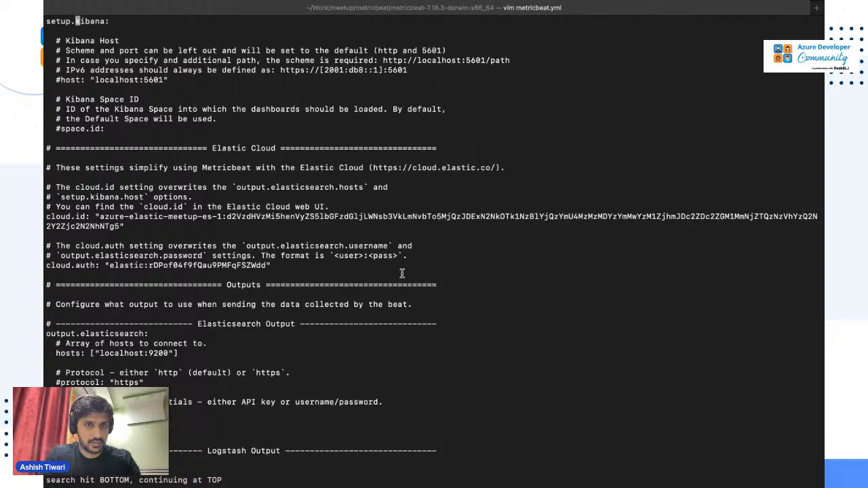
key(Down)
key(Down)
key(Down)
key(Down)
key(Down)
key(Down)
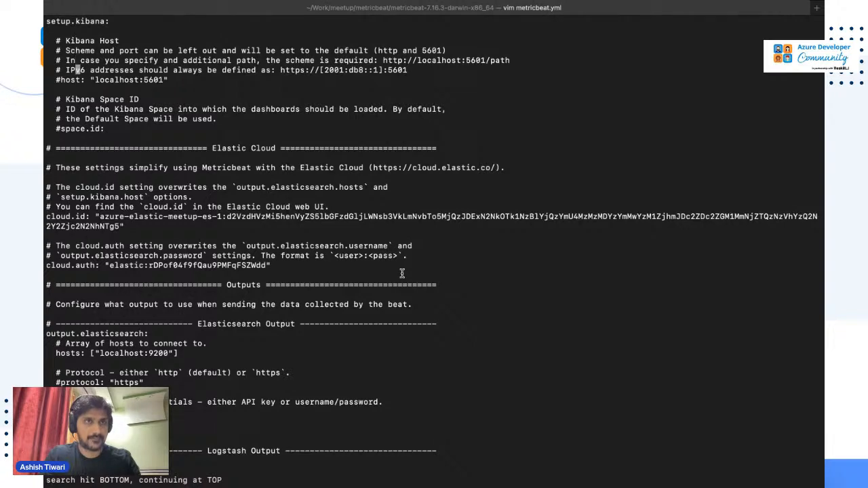
key(Left)
key(Left)
key(x)
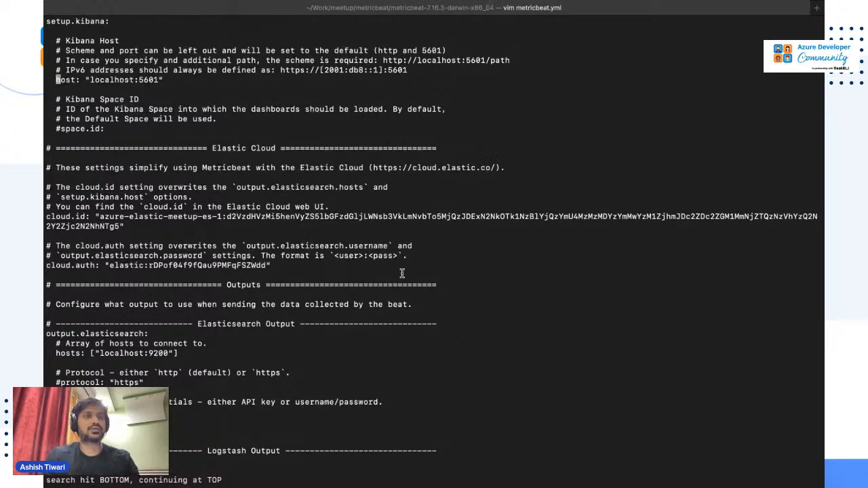
key(Right)
key(Right)
key(Right)
key(Right)
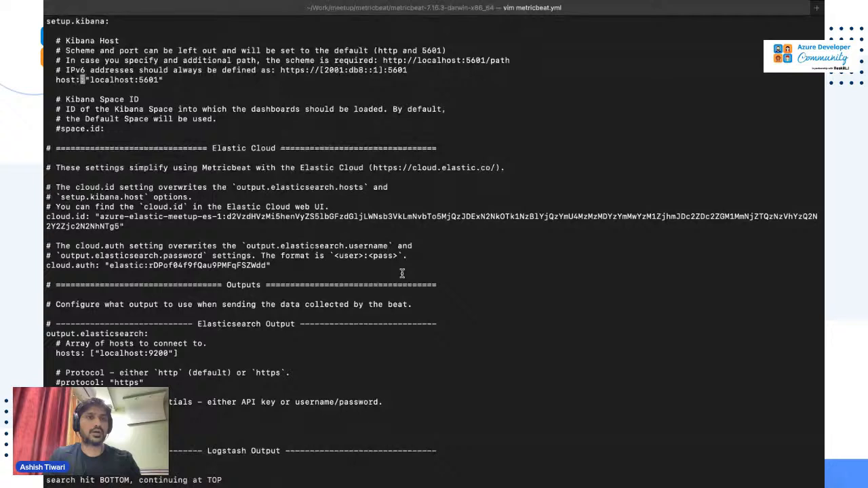
key(Right)
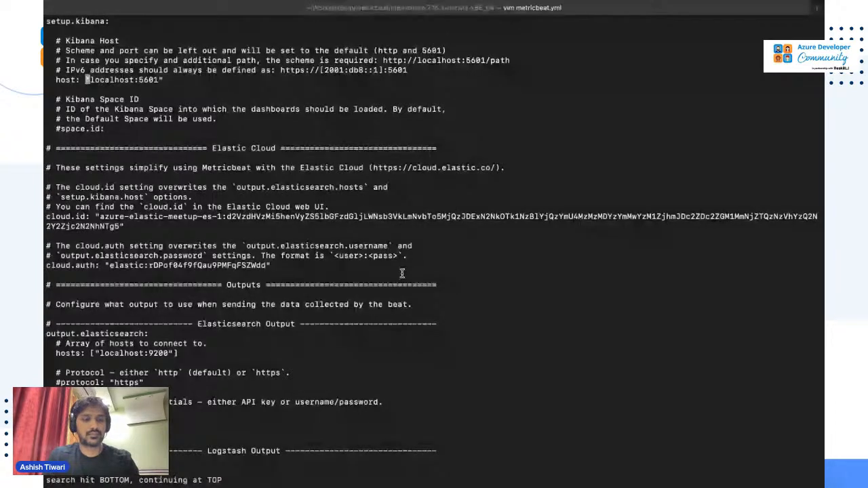
key(Right)
key(Right)
key(Right)
key(Right)
key(Right)
key(Right)
key(Right)
key(Right)
key(Right)
key(Right)
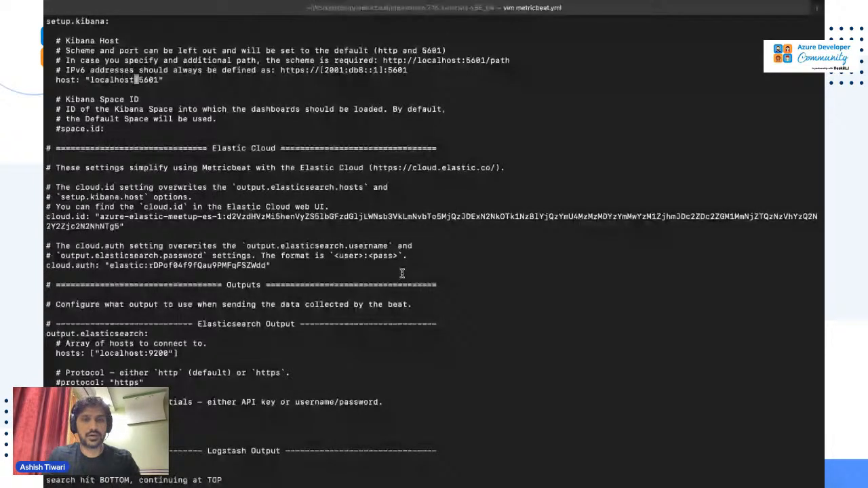
key(i)
key(Right)
key(Right)
key(Right)
key(Right)
key(Right)
key(BackSpace)
key(BackSpace)
key(BackSpace)
key(BackSpace)
key(BackSpace)
key(BackSpace)
key(BackSpace)
key(BackSpace)
key(BackSpace)
key(BackSpace)
key(BackSpace)
key(BackSpace)
key(BackSpace)
key(BackSpace)
Set the Kibana host to the endpoint copied from Elastic Cloud, save and quit vim.
key(super+Tab)
key(super+Tab)
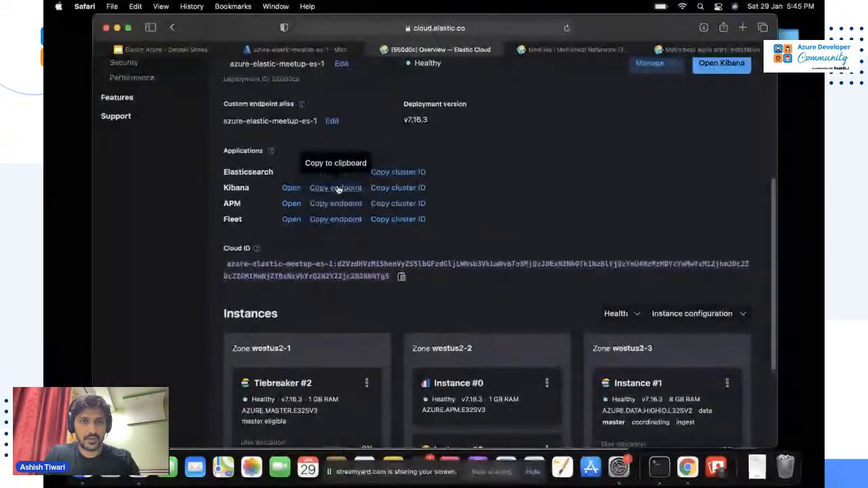
click(337, 187)
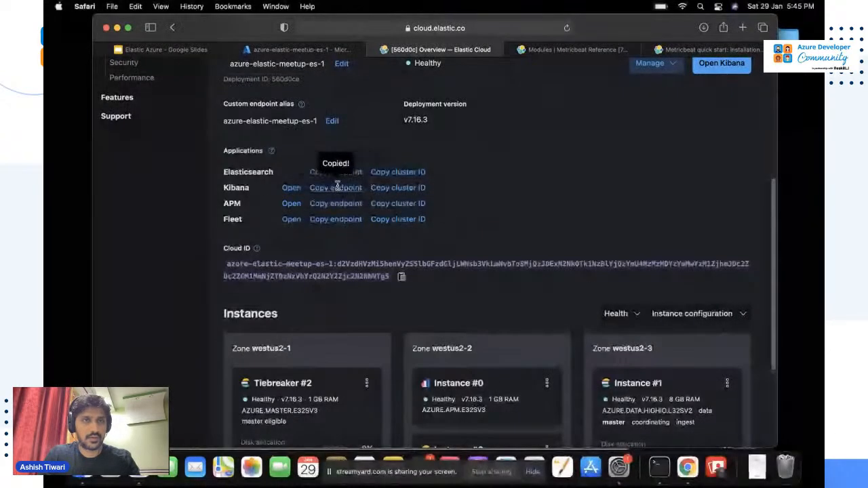
key(super+Tab)
text(https://azure-elastic-meetup-es-1.kb.westus2.azure.elastic-cloud.com:9243)
key(Escape)
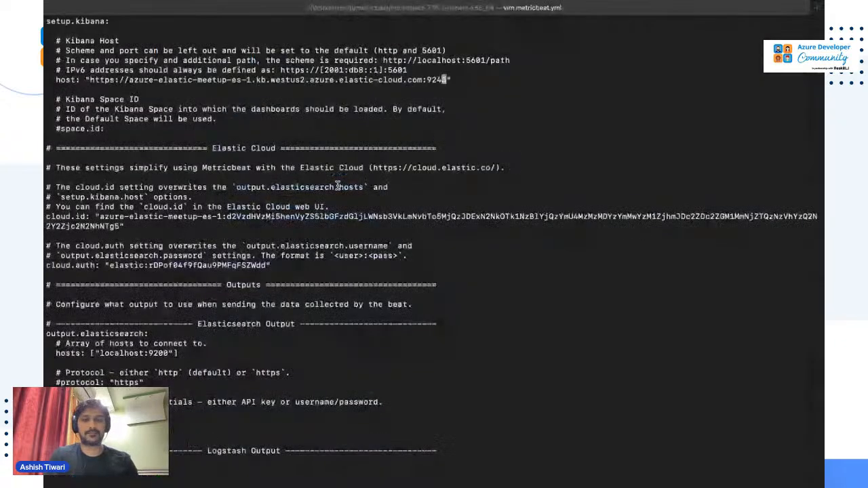
text(:w)
key(Return)
text(:w)
key(Return)
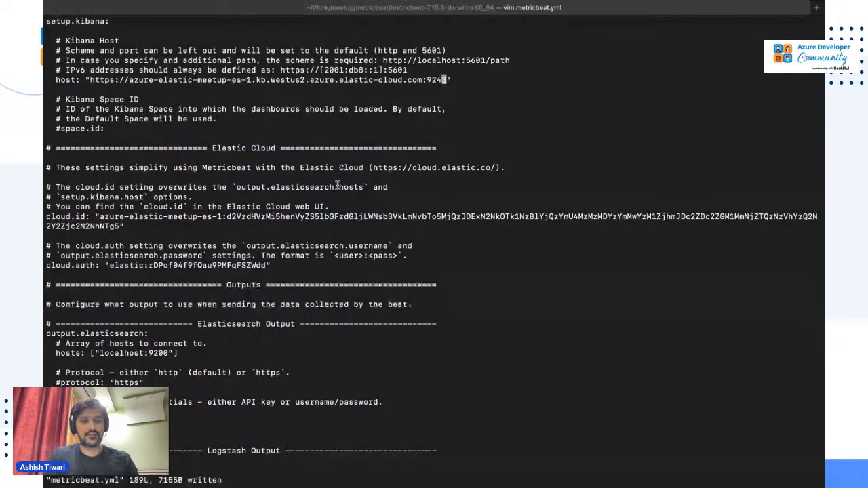
text(:q)
key(Return)
key(Return)
key(Return)
key(Return)
Run ./metricbeat -e so Metricbeat connects and ships metrics to the Elastic Cloud deployment.
text(metricbeat-7.16.3-darwin-x86_64 % metri)
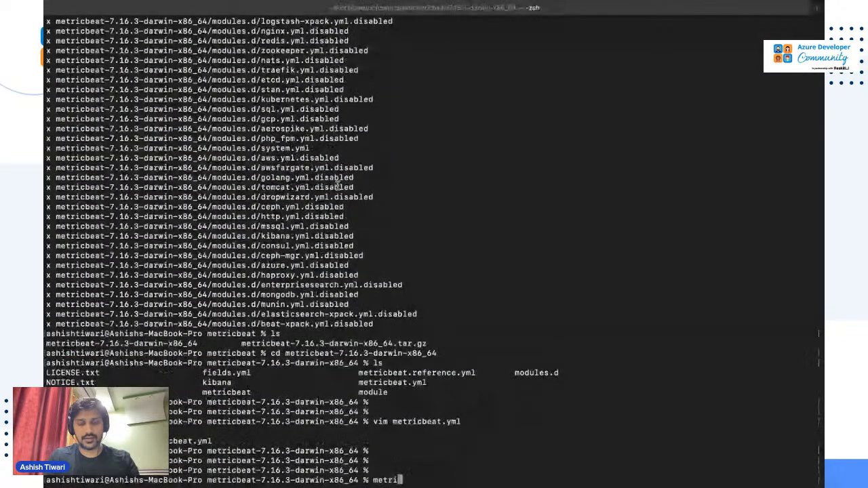
key(BackSpace)
key(BackSpace)
key(BackSpace)
key(BackSpace)
key(BackSpace)
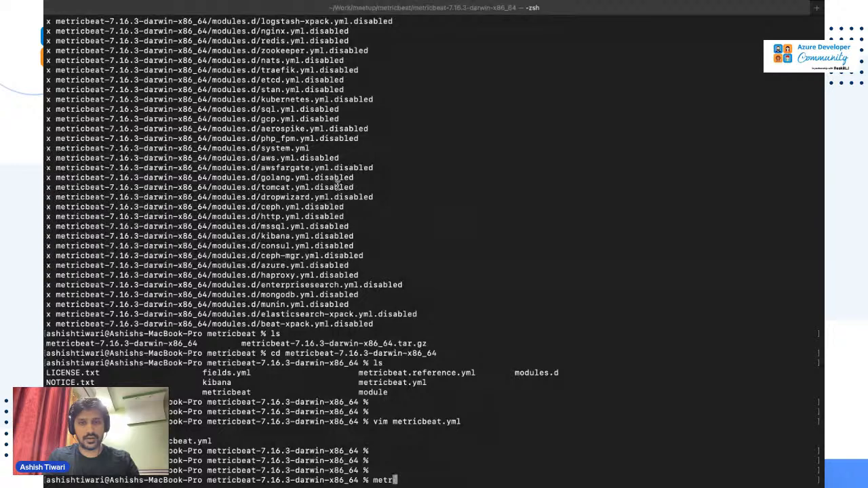
text(./metricbeat )
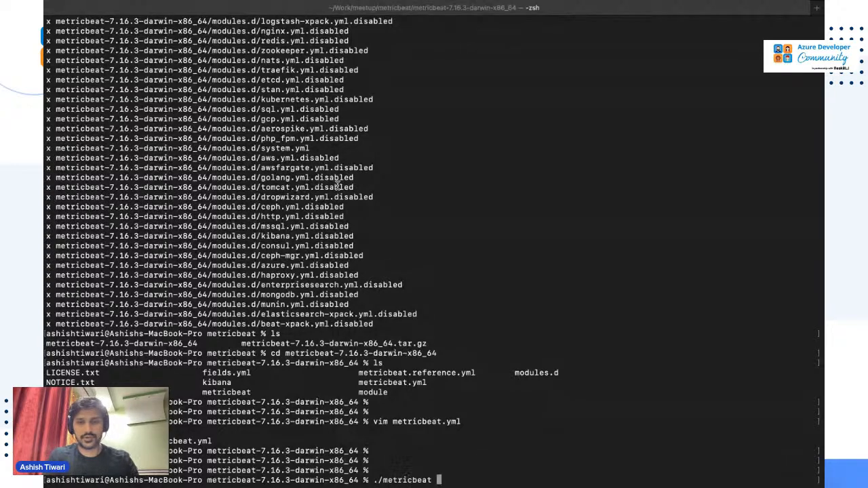
text(-e)
key(Return)
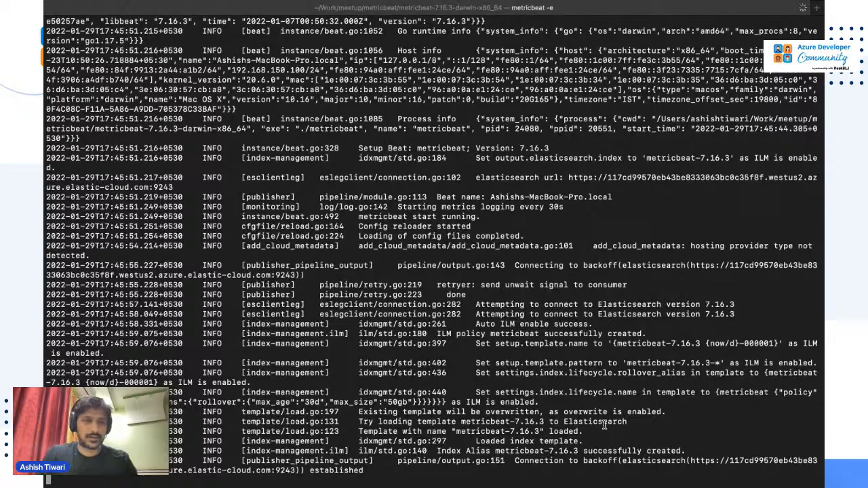
key(Return)
key(Return)
Launch Kibana for azure-elastic-meetup-es-1 from the top of the deployment overview.
key(super+Tab)
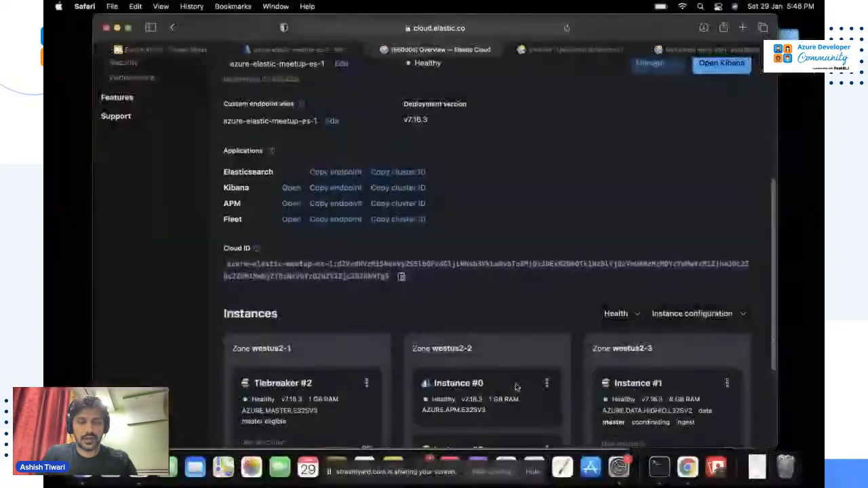
key(super+Tab)
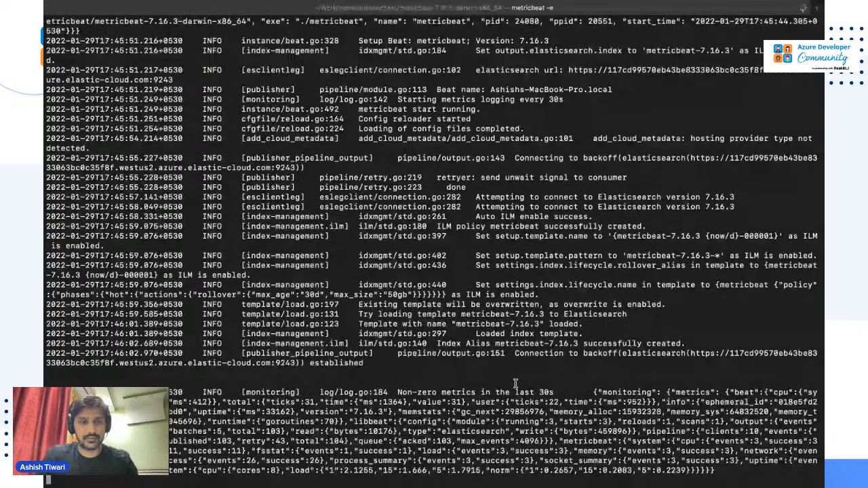
key(ctrl+Left)
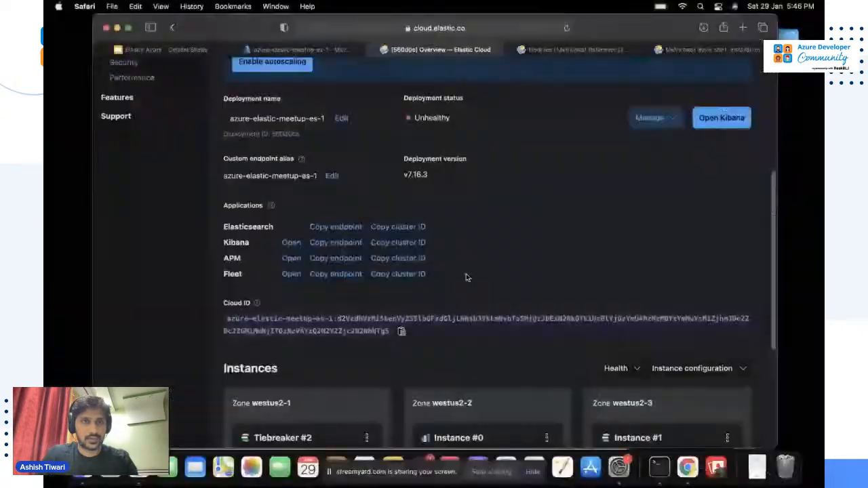
scroll(179, 158, up, 1)
scroll(176, 158, up, 3)
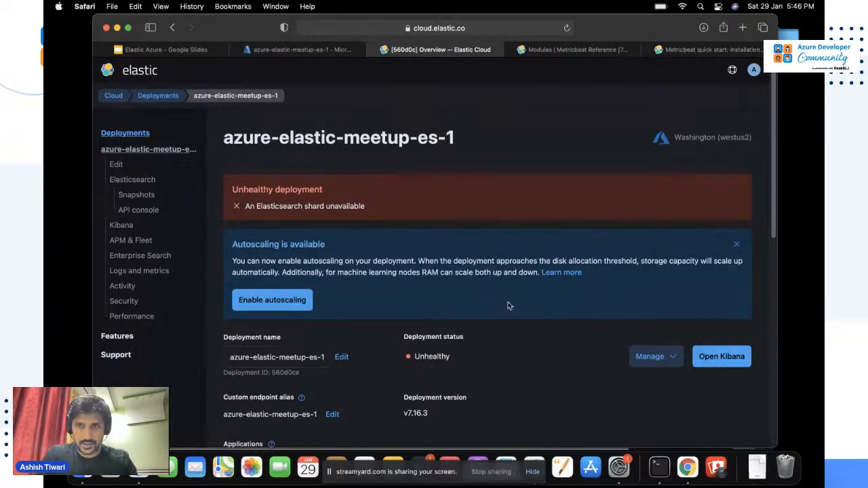
click(722, 357)
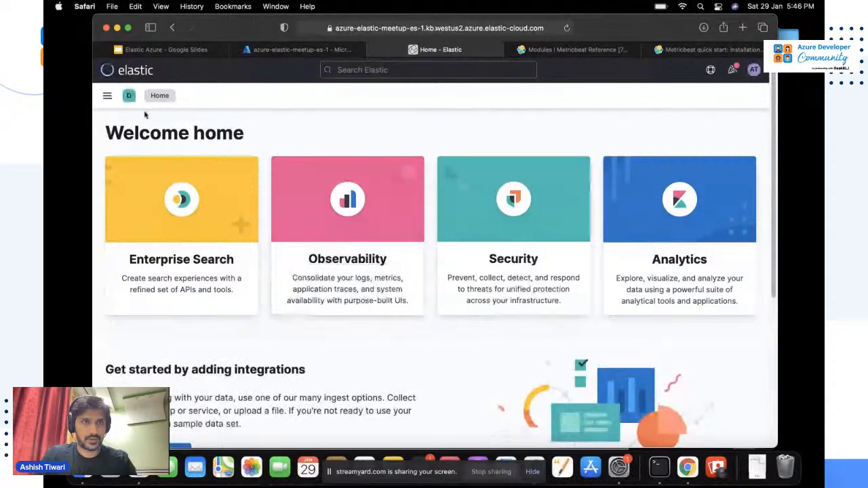
Open the Metrics inventory and bring up the MacBook host's details flyout.
click(107, 95)
scroll(163, 292, down, 1)
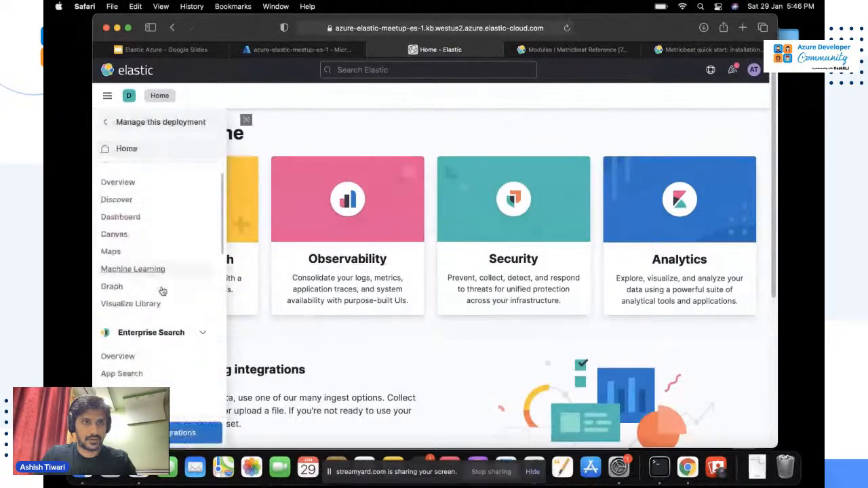
scroll(162, 292, down, 5)
scroll(163, 291, down, 2)
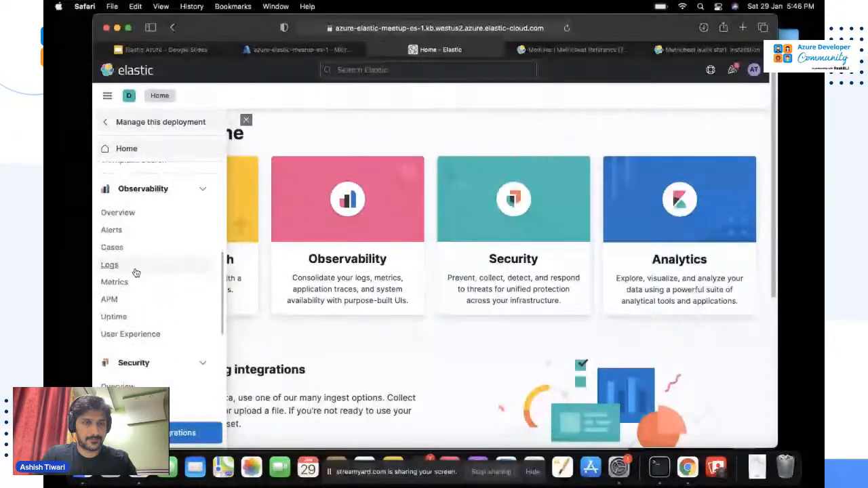
click(115, 282)
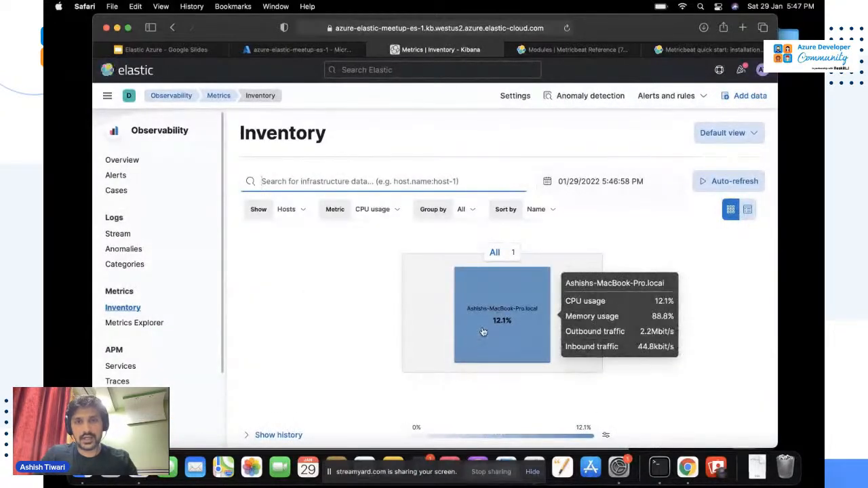
click(529, 317)
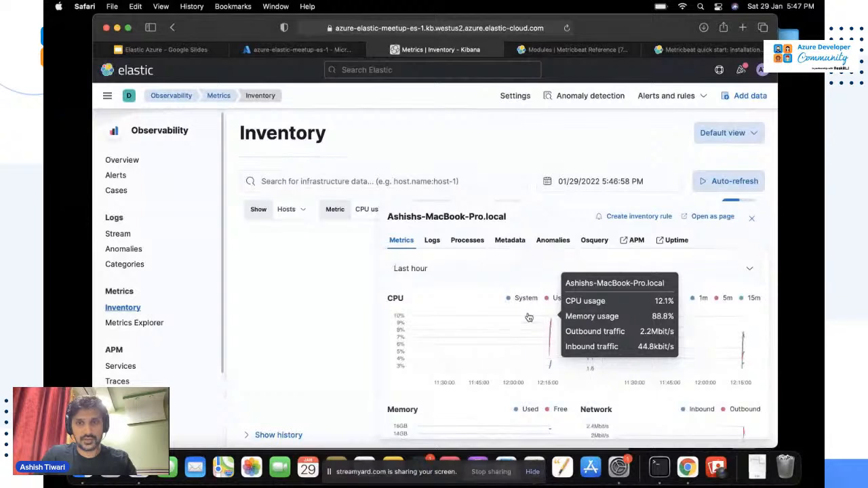
click(548, 181)
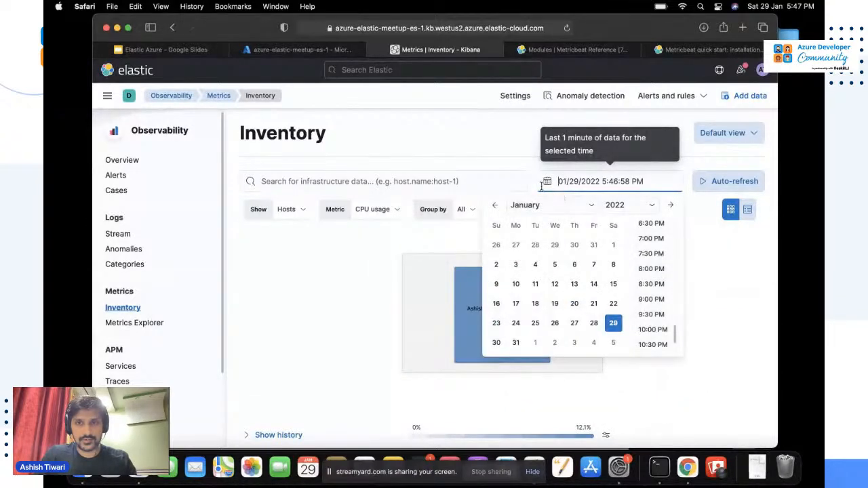
click(521, 169)
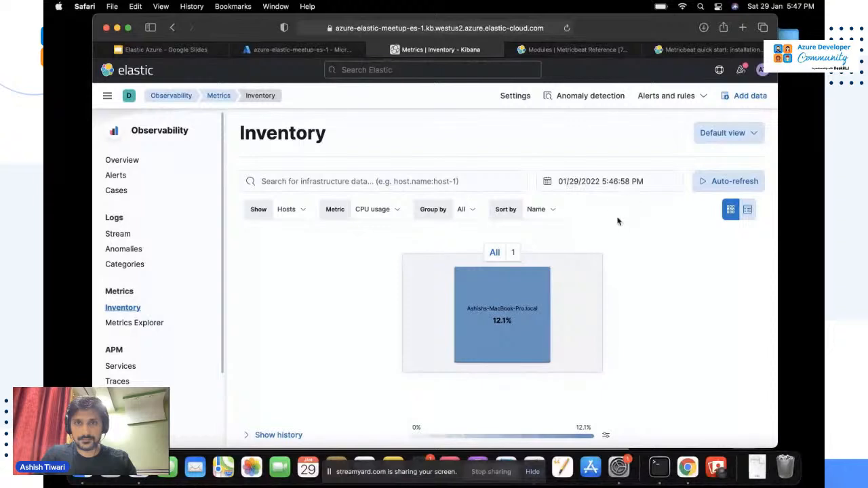
click(477, 325)
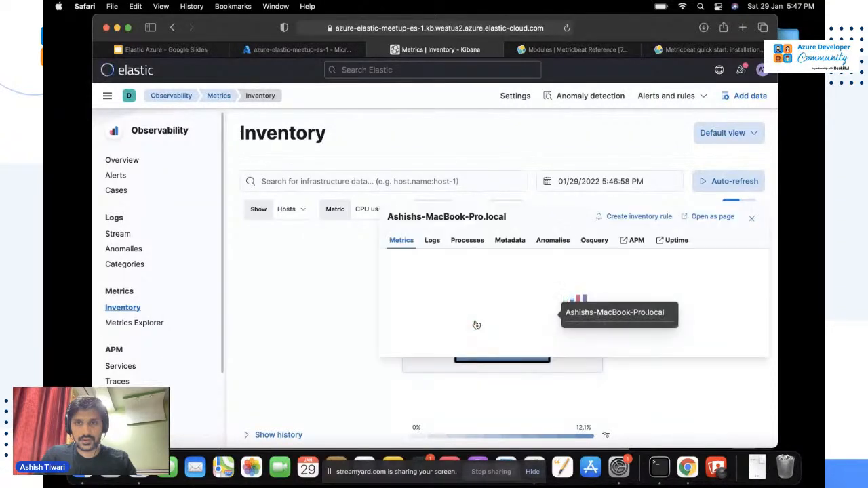
Scroll through the host's metric charts, then show the Observability Overview (12.35% CPU, 1.66 load).
scroll(606, 293, down, 1)
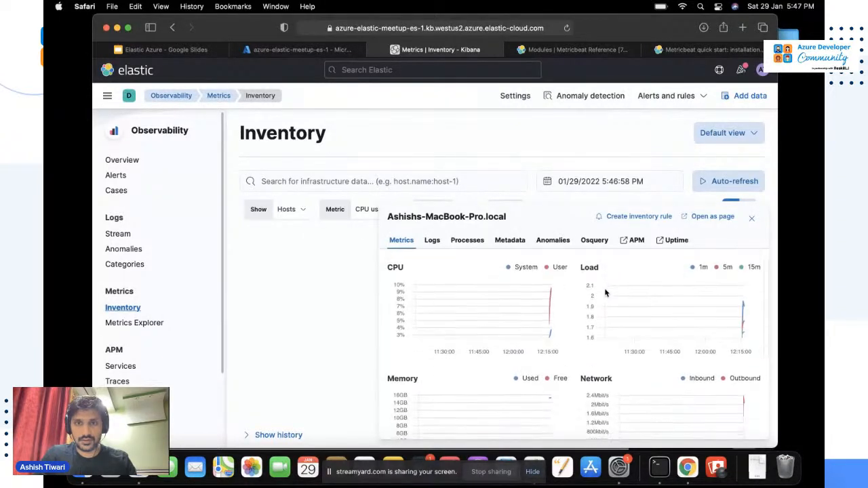
mouse_move(550, 300)
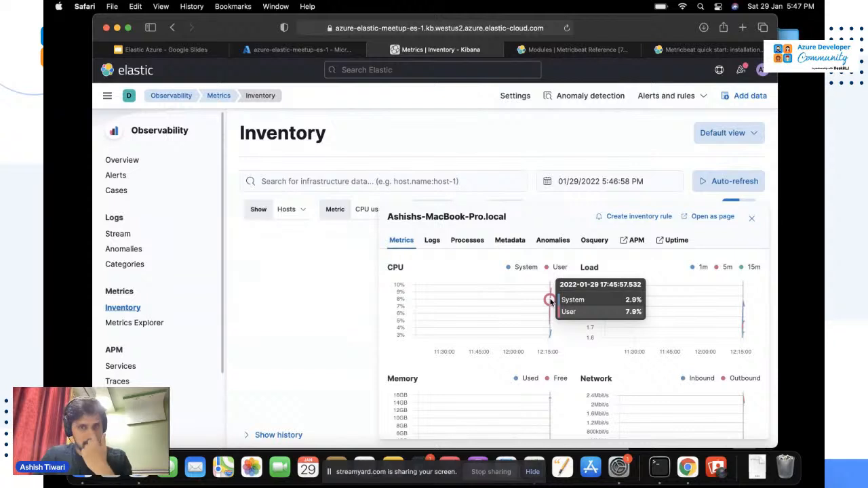
scroll(550, 300, down, 2)
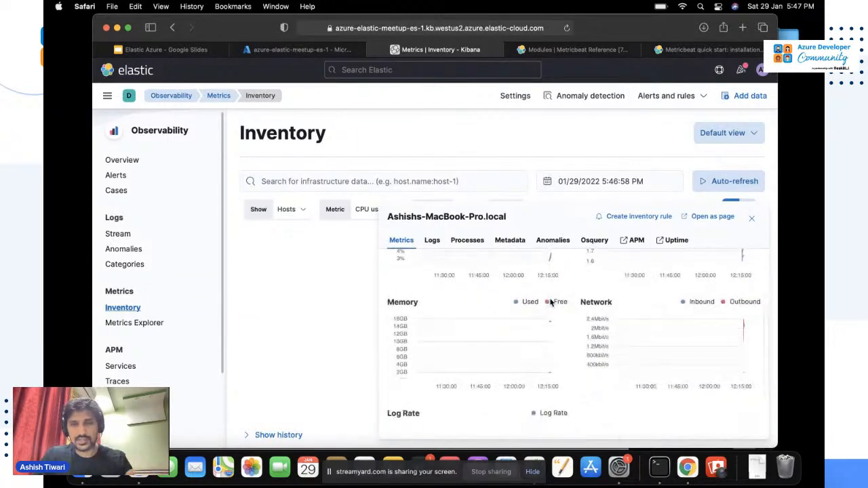
scroll(550, 321, down, 2)
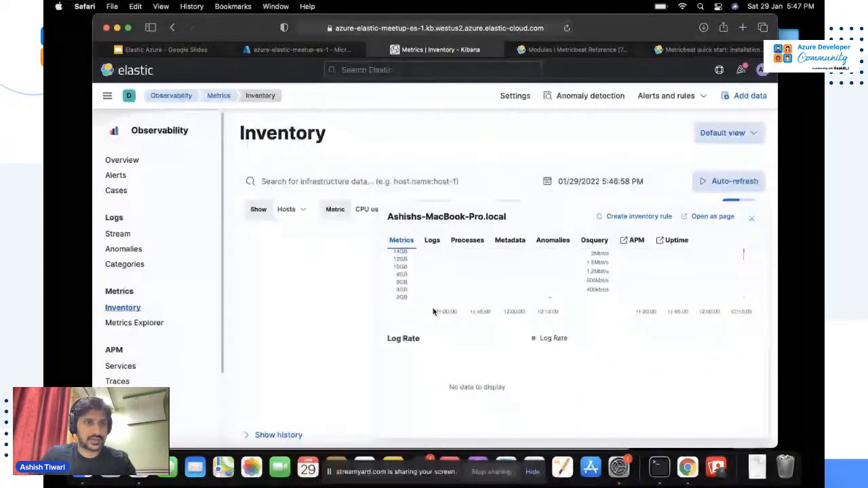
click(141, 162)
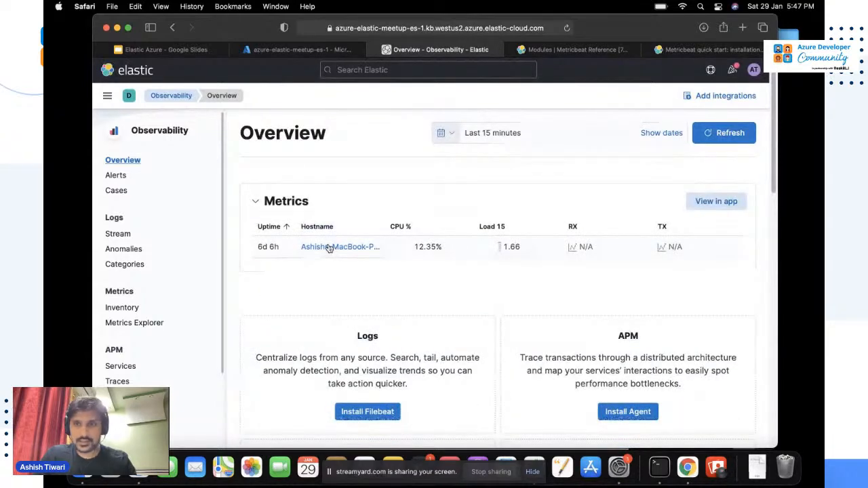
Open the MacBook host's metrics page and review CPU 15%, memory 89% and network charts alongside the Metricbeat log.
click(330, 249)
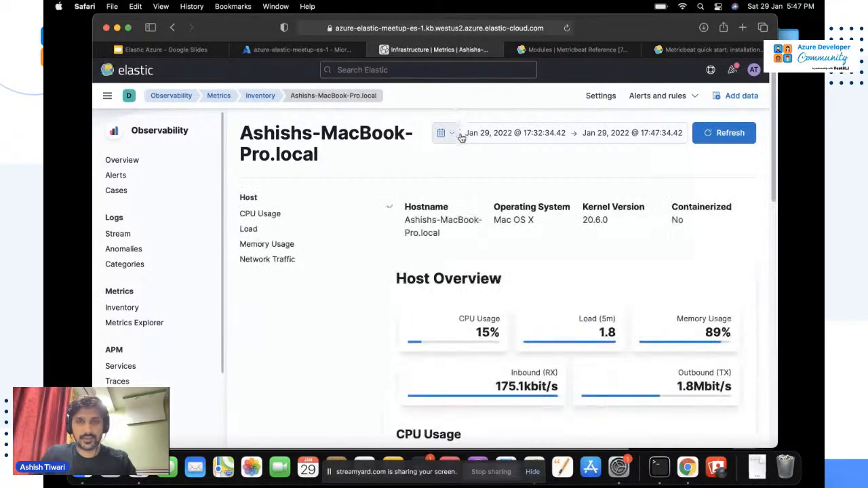
scroll(518, 276, down, 5)
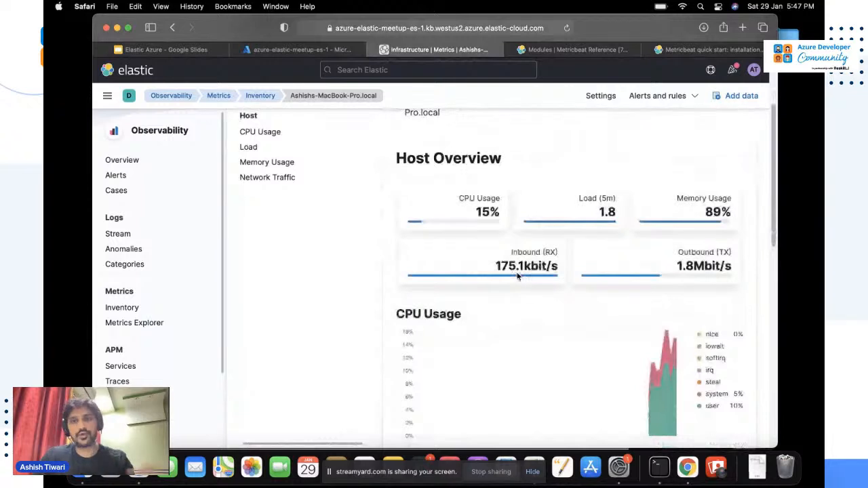
scroll(518, 275, down, 5)
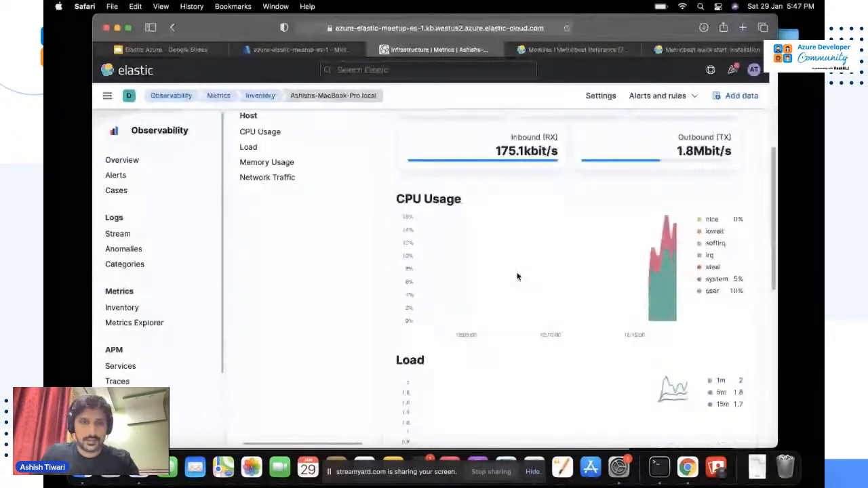
scroll(518, 276, down, 15)
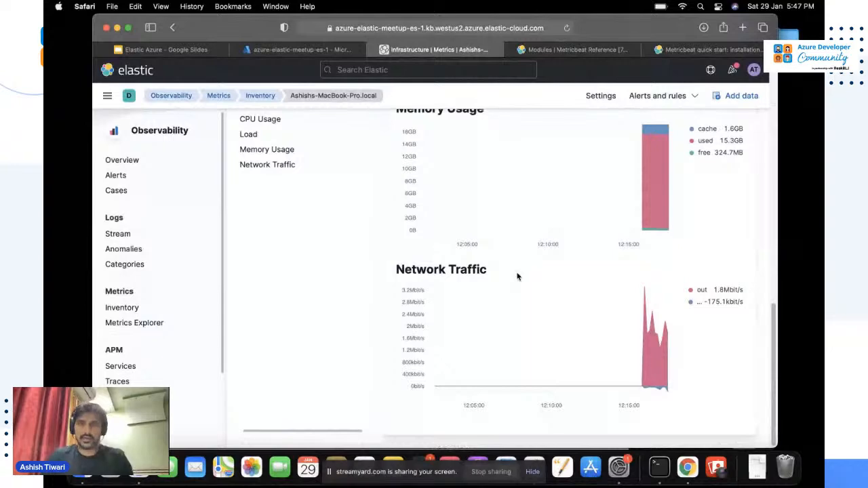
key(super+Tab)
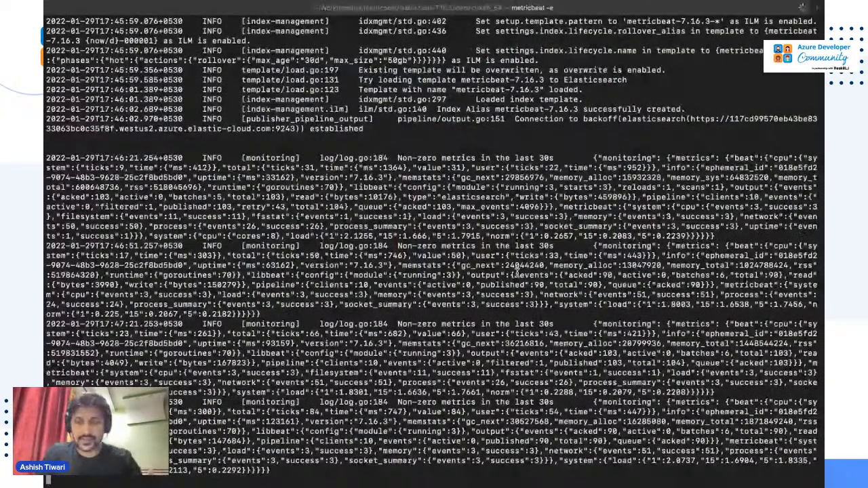
key(super+Tab)
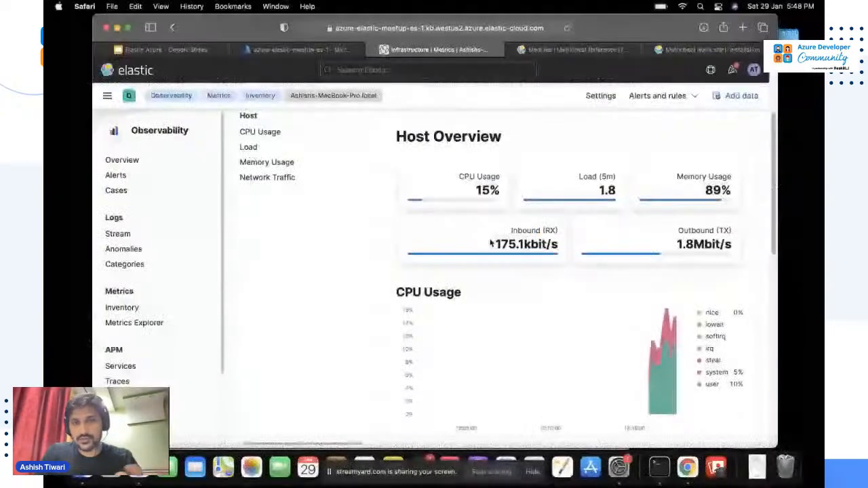
scroll(491, 243, up, 3)
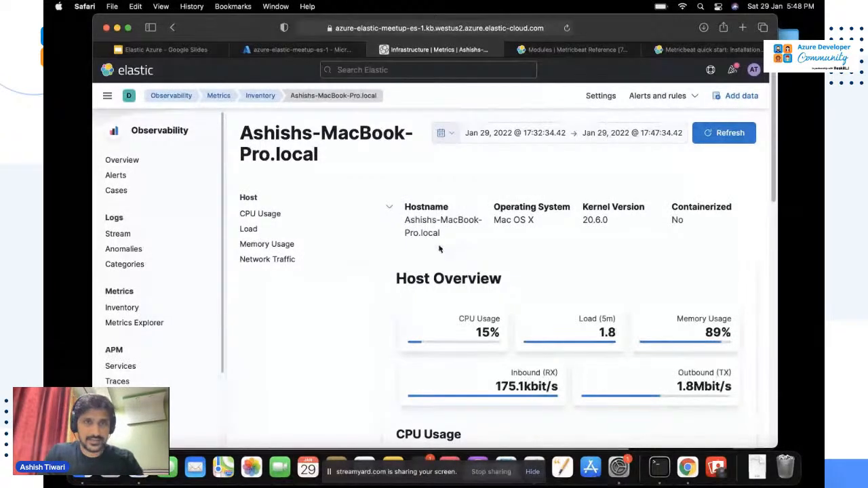
scroll(310, 233, down, 2)
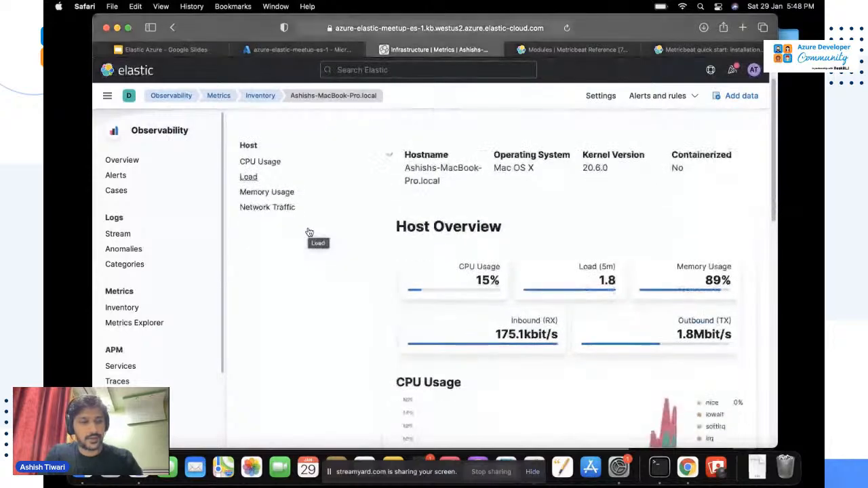
scroll(310, 233, down, 1)
key(super+Tab)
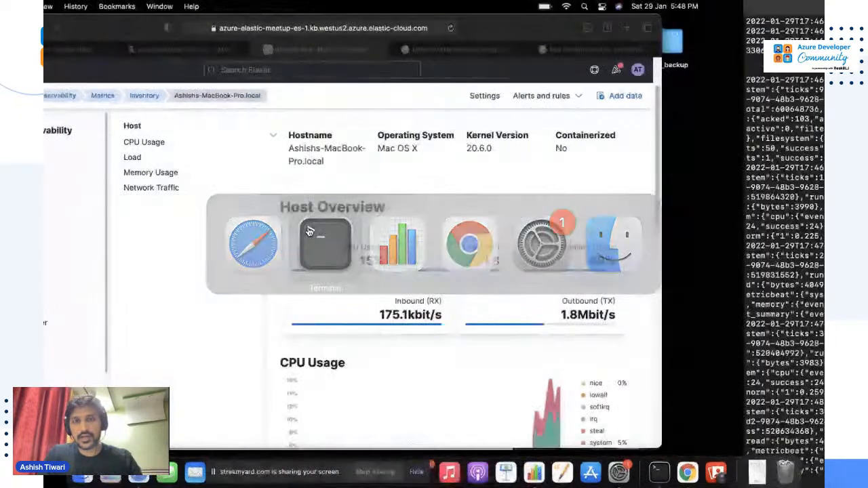
key(super+Tab)
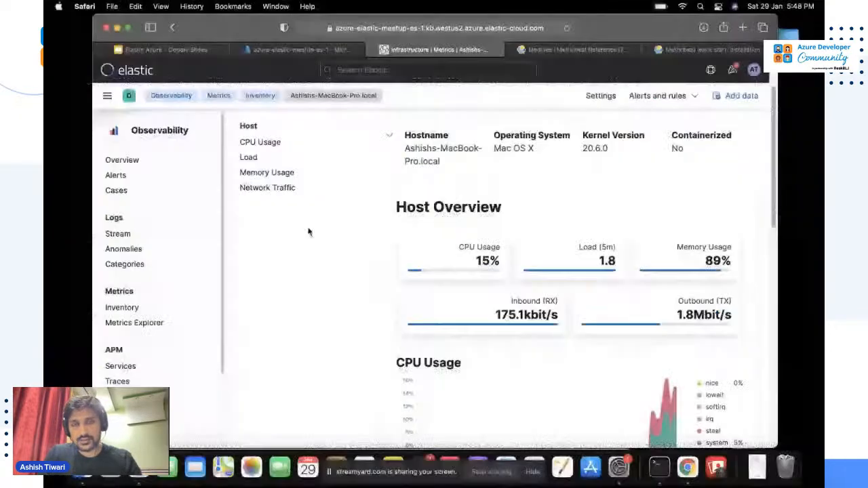
Browse the Metricbeat modules list, then present the Elastic Azure deck's Demo slide full-screen.
click(573, 51)
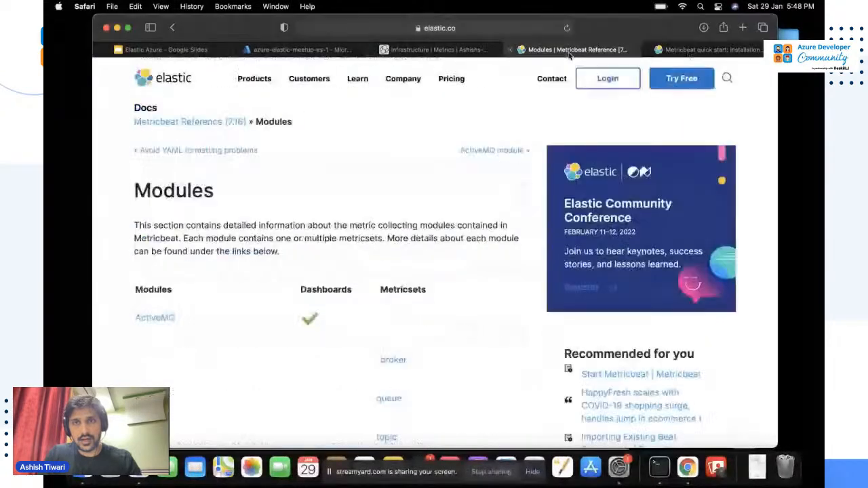
scroll(417, 335, down, 15)
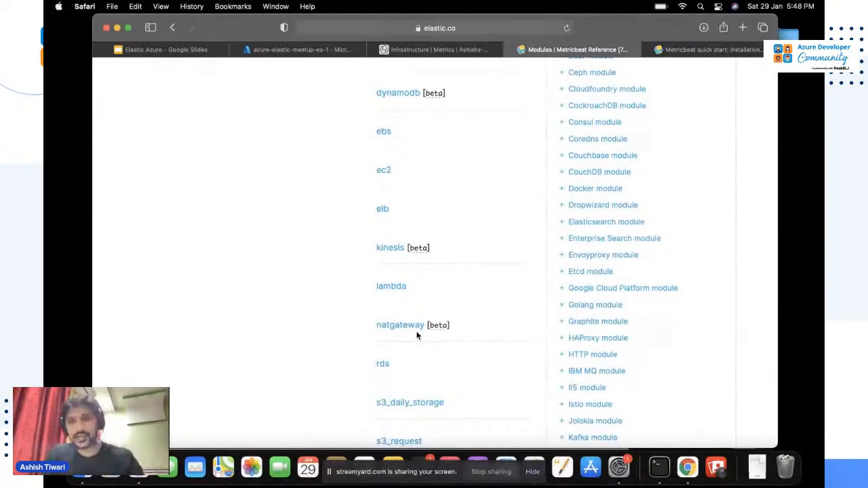
click(298, 52)
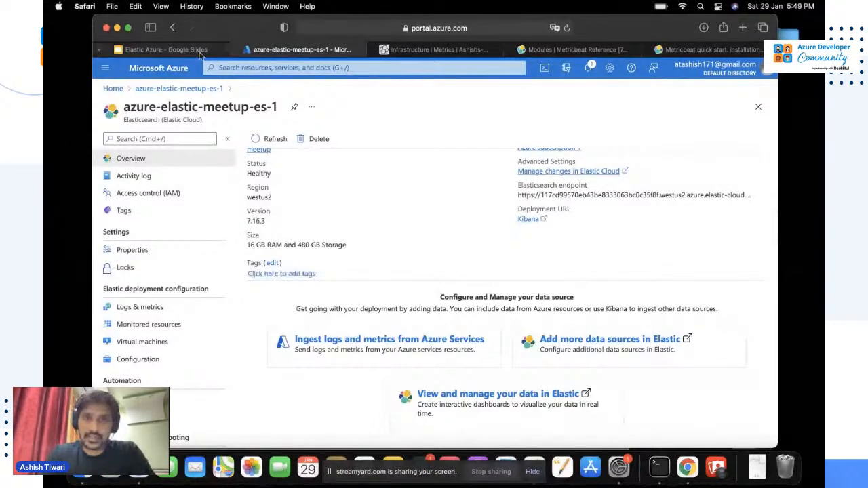
click(163, 50)
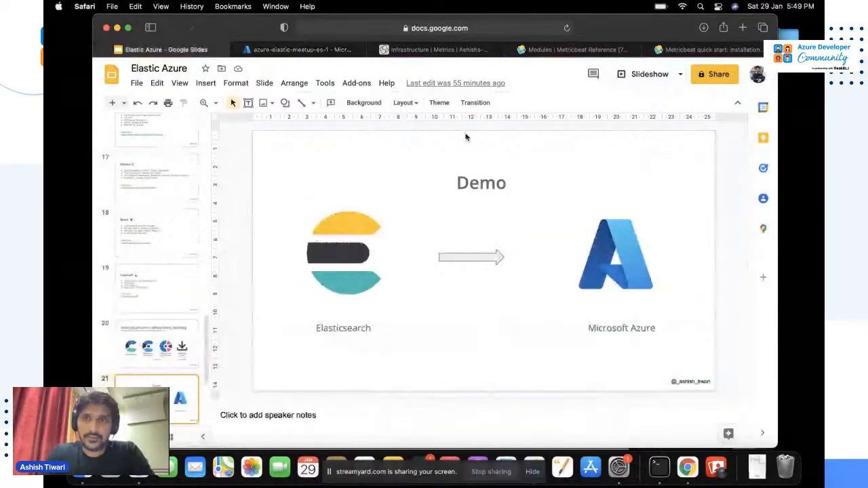
click(646, 74)
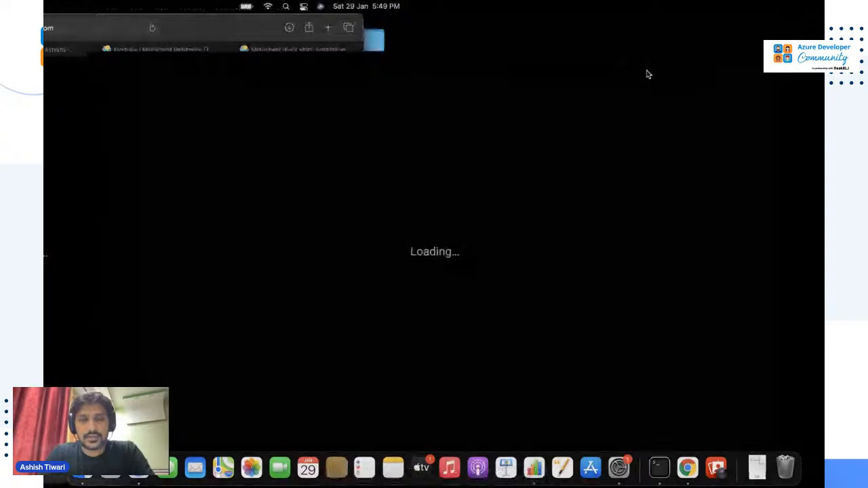